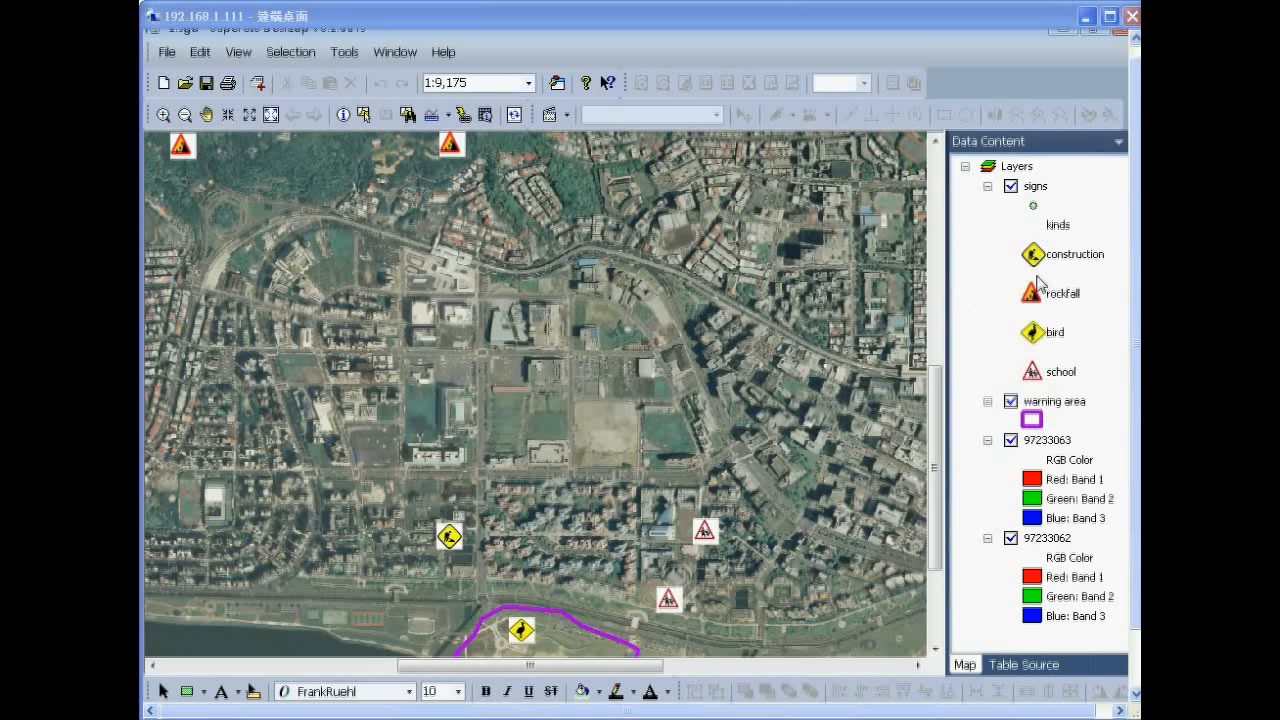
# Save the map document over the existing 1.sgd in the webEdit folder, confirming the replacement.
pyautogui.moveTo(1138, 248); pyautogui.dragTo(1137, 300)
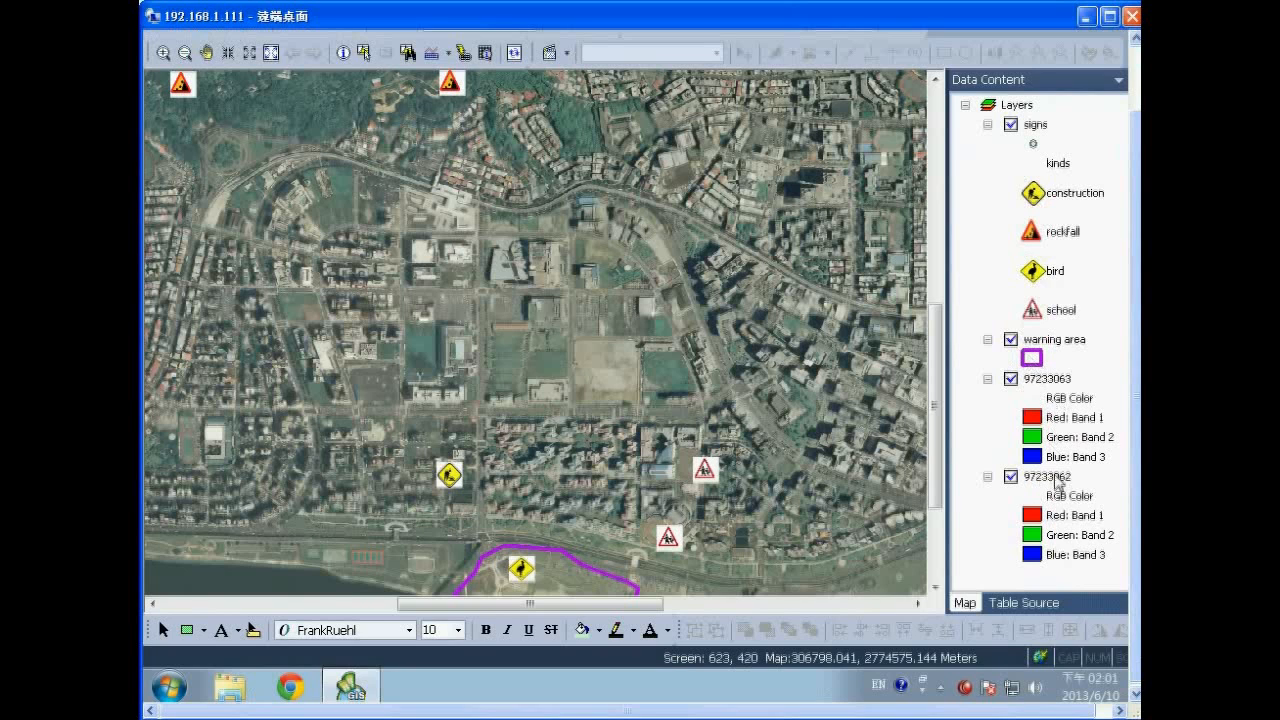
pyautogui.moveTo(1135, 406); pyautogui.dragTo(1135, 312)
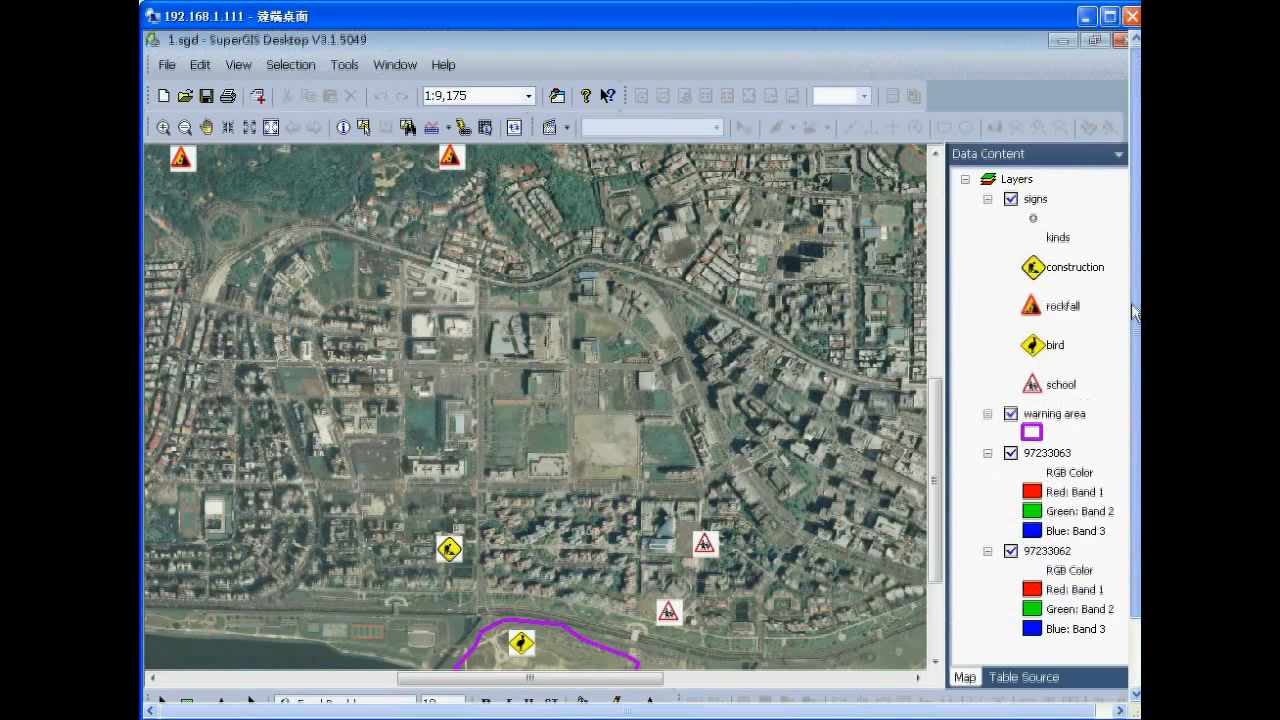
pyautogui.click(169, 72)
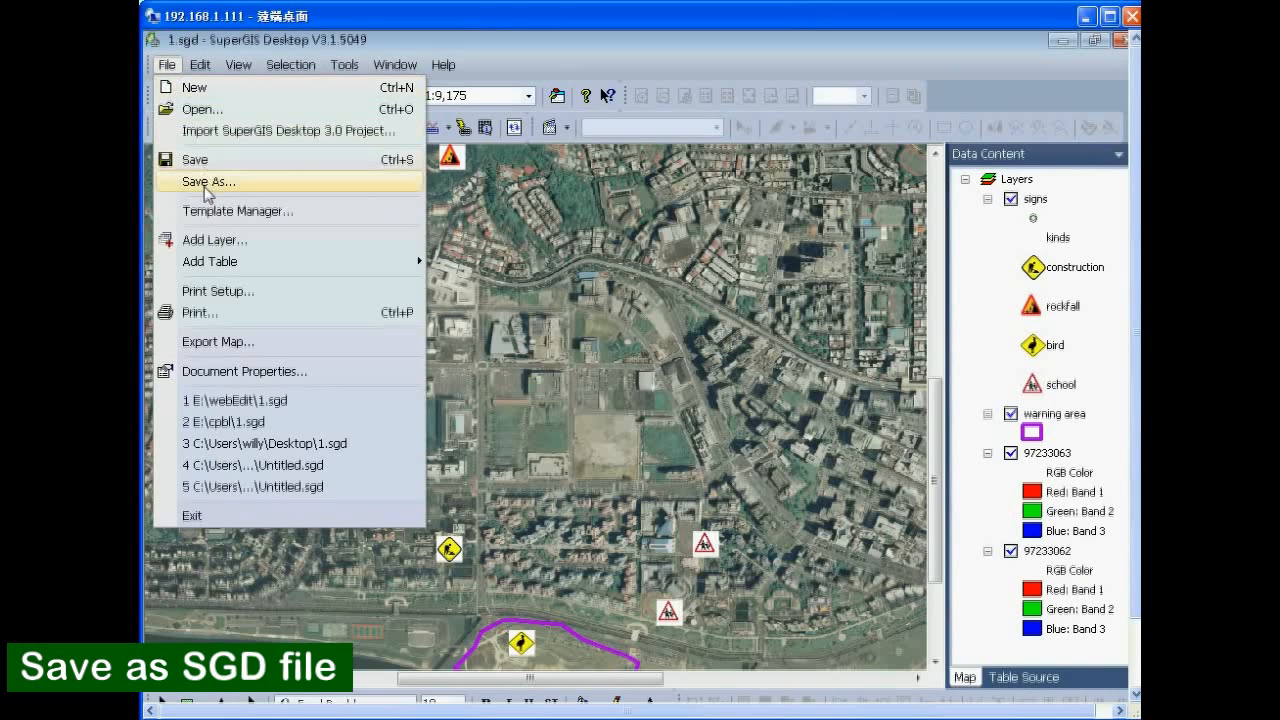
pyautogui.click(205, 187)
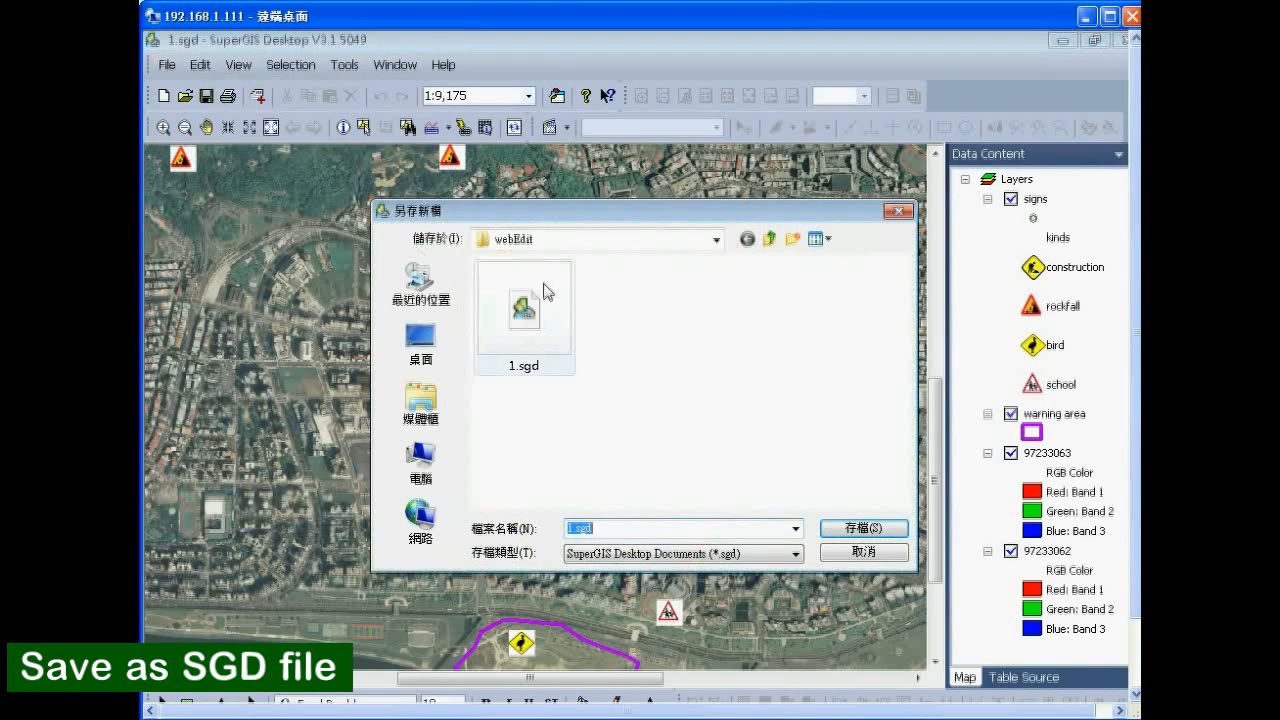
pyautogui.click(716, 239)
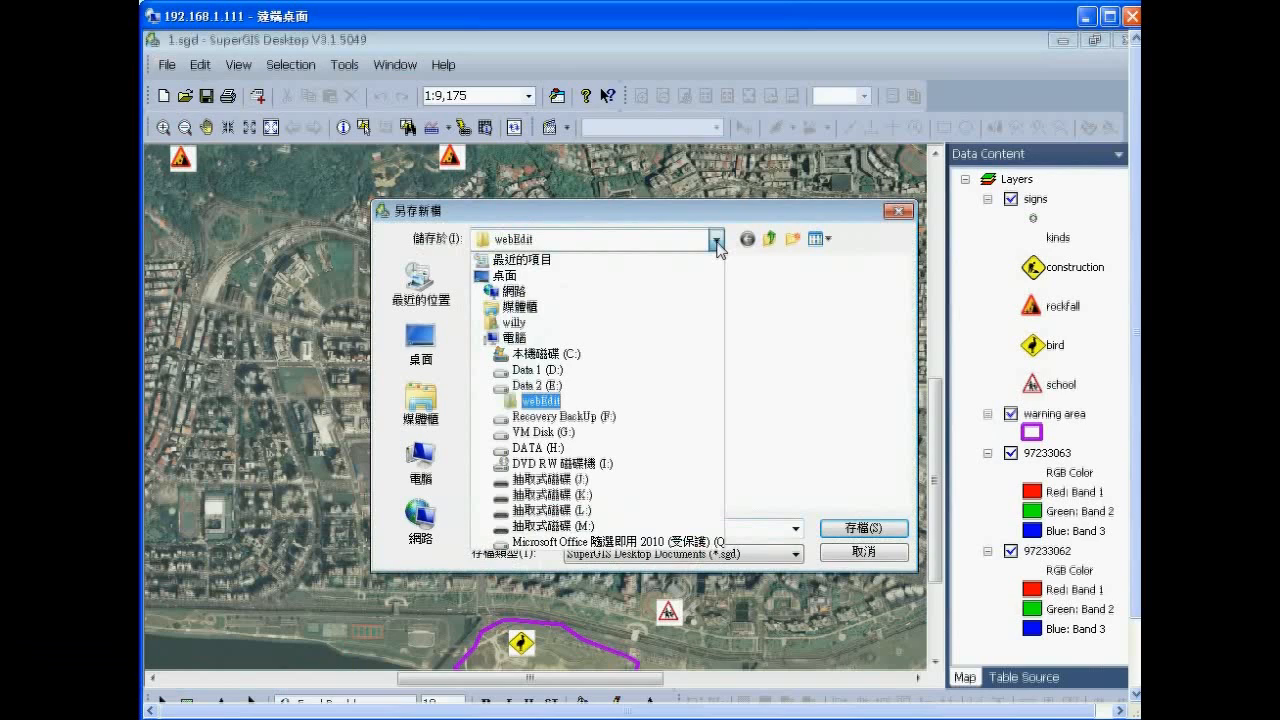
pyautogui.click(537, 399)
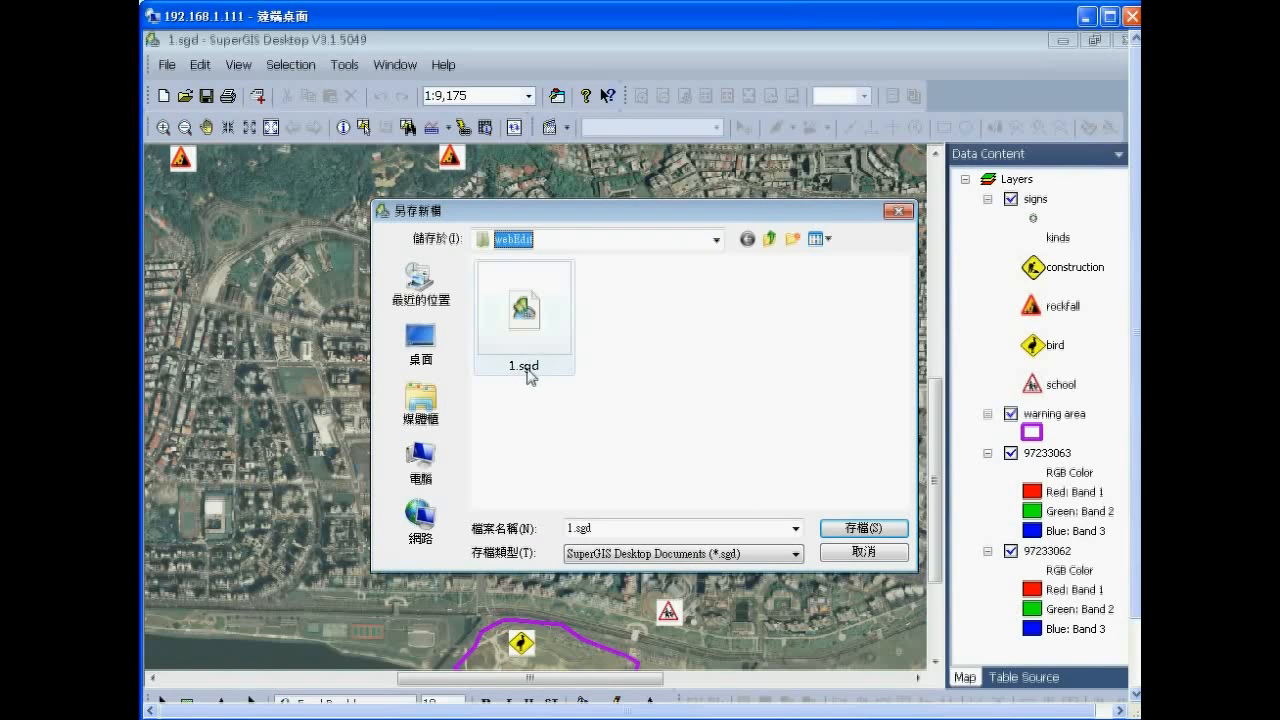
pyautogui.click(521, 350)
pyautogui.click(848, 534)
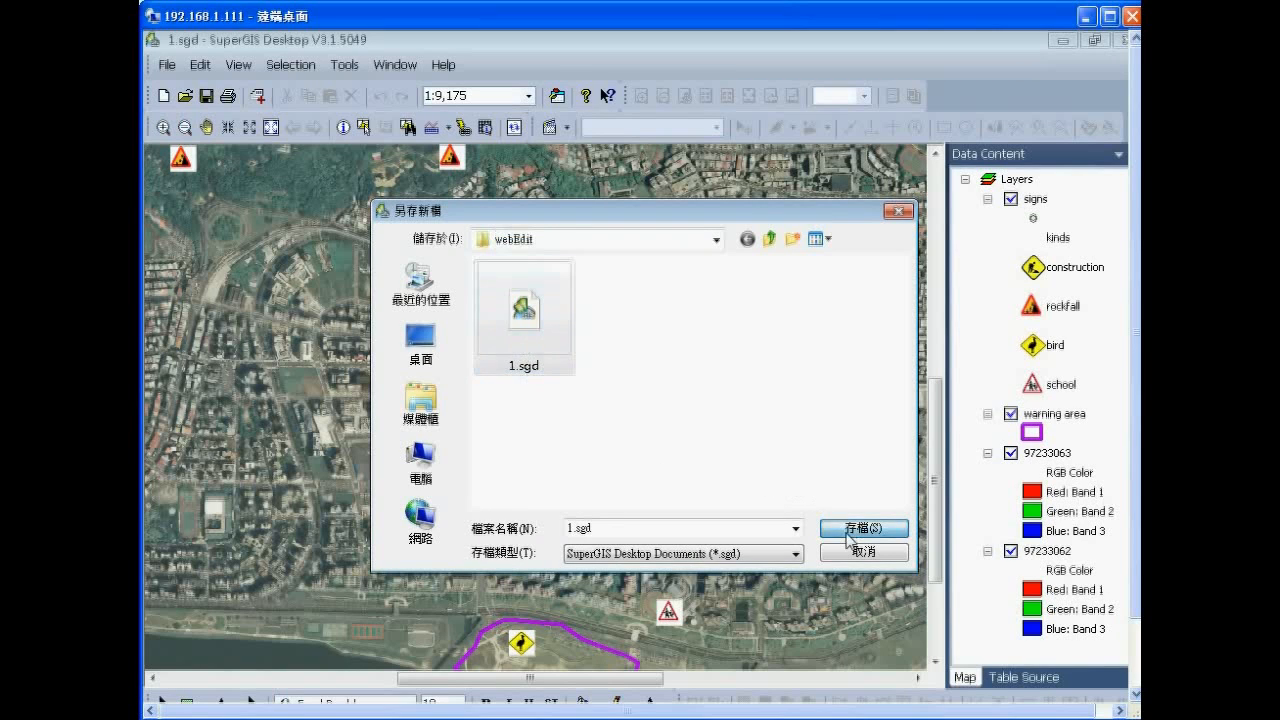
pyautogui.click(692, 402)
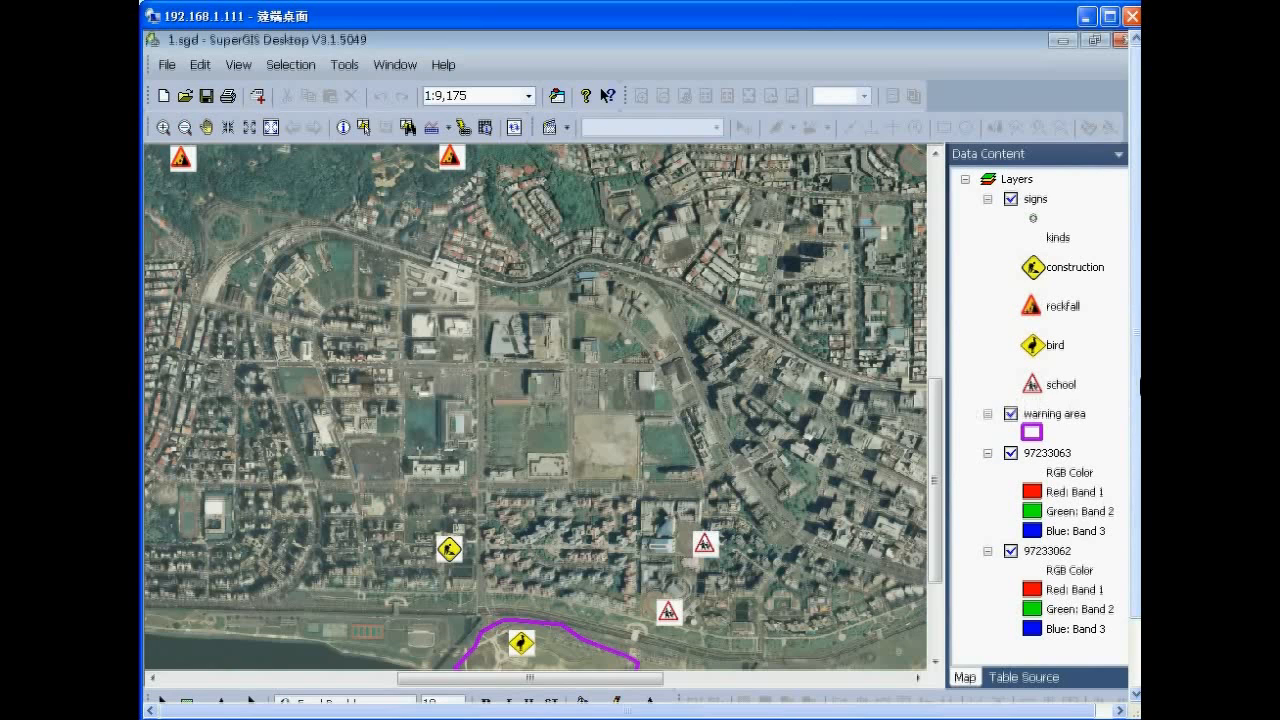
pyautogui.moveTo(1137, 387); pyautogui.dragTo(1137, 467)
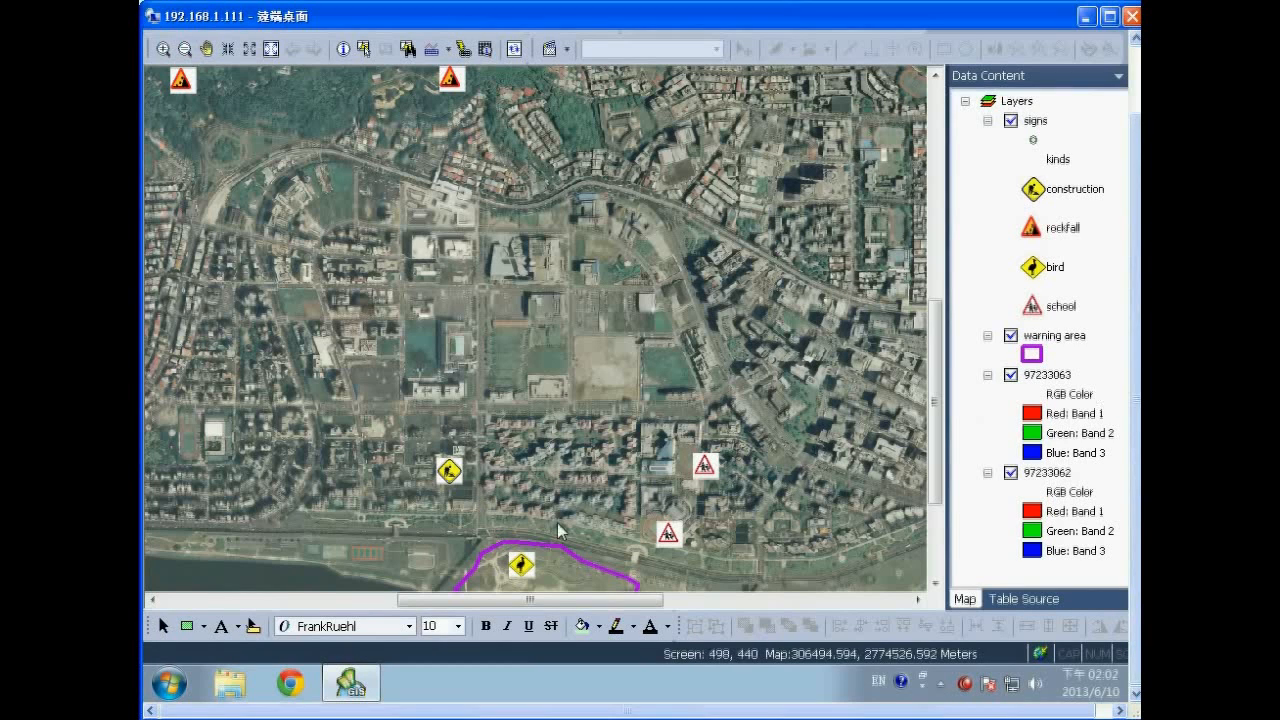
# Launch SuperGIS Server Manager from All Programs > SuperGeo > SuperGIS Server.
pyautogui.click(172, 684)
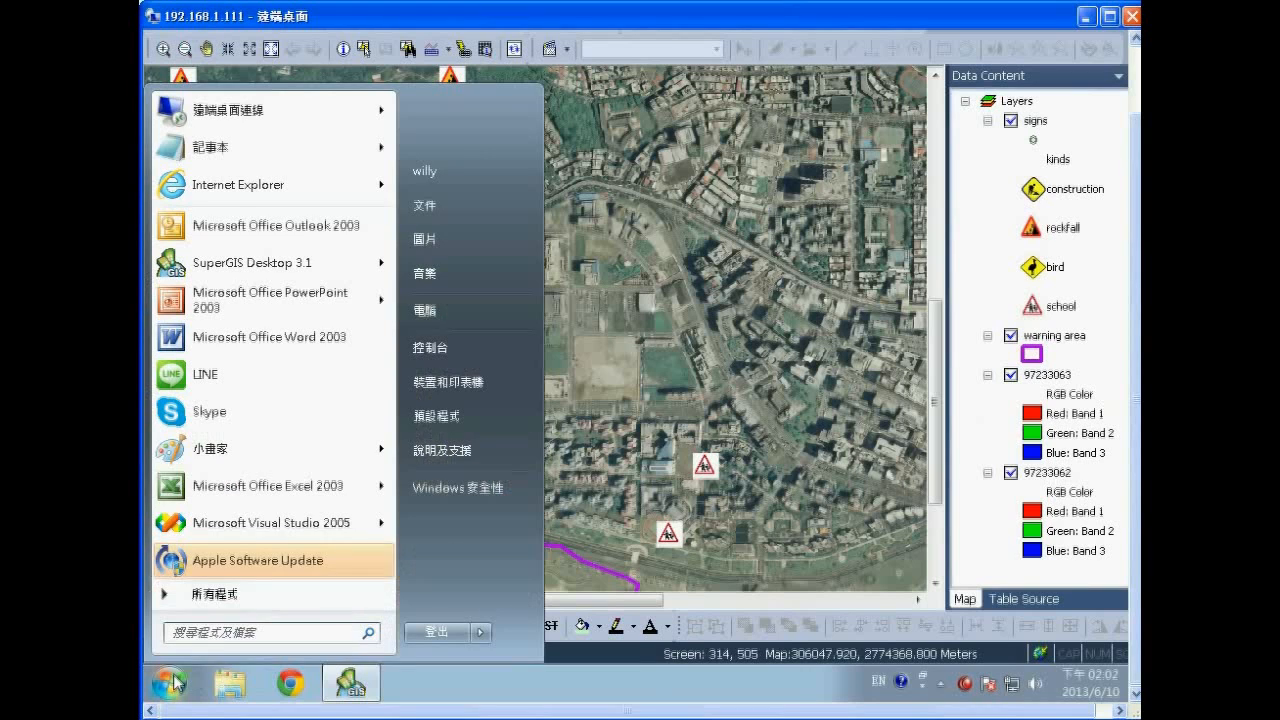
pyautogui.click(208, 594)
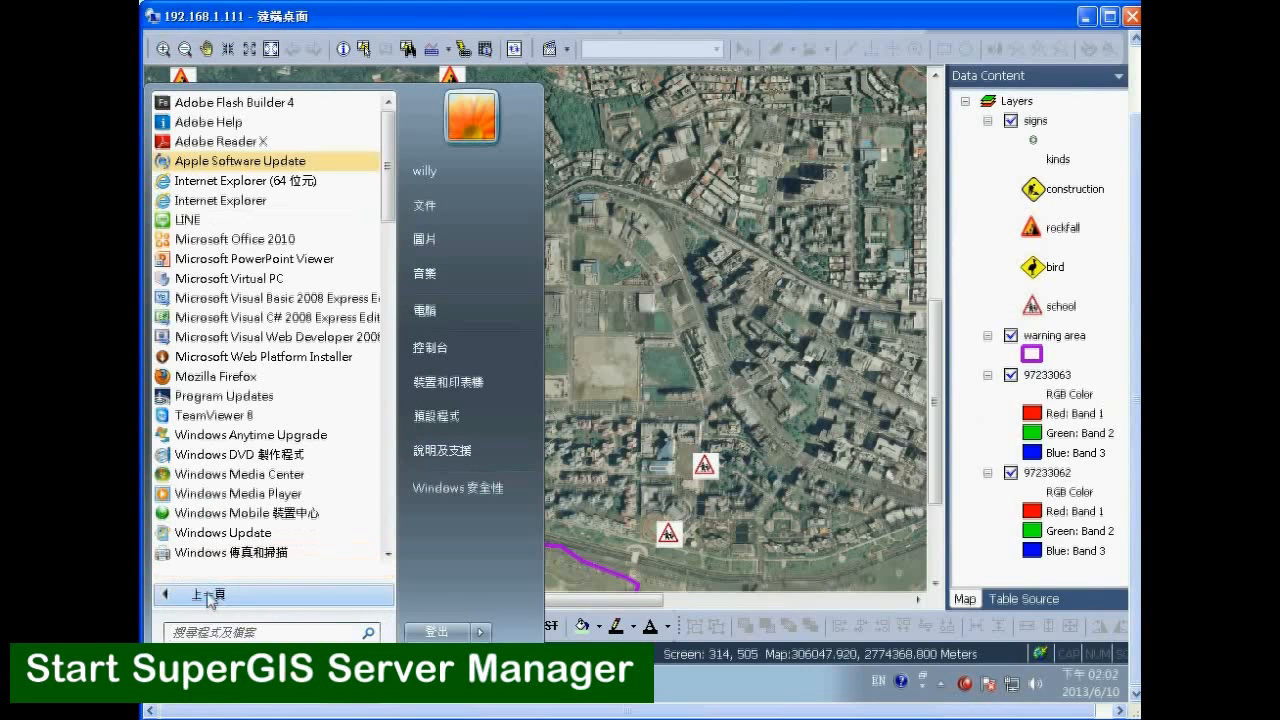
pyautogui.click(387, 388)
pyautogui.scroll(-6, 387, 388)
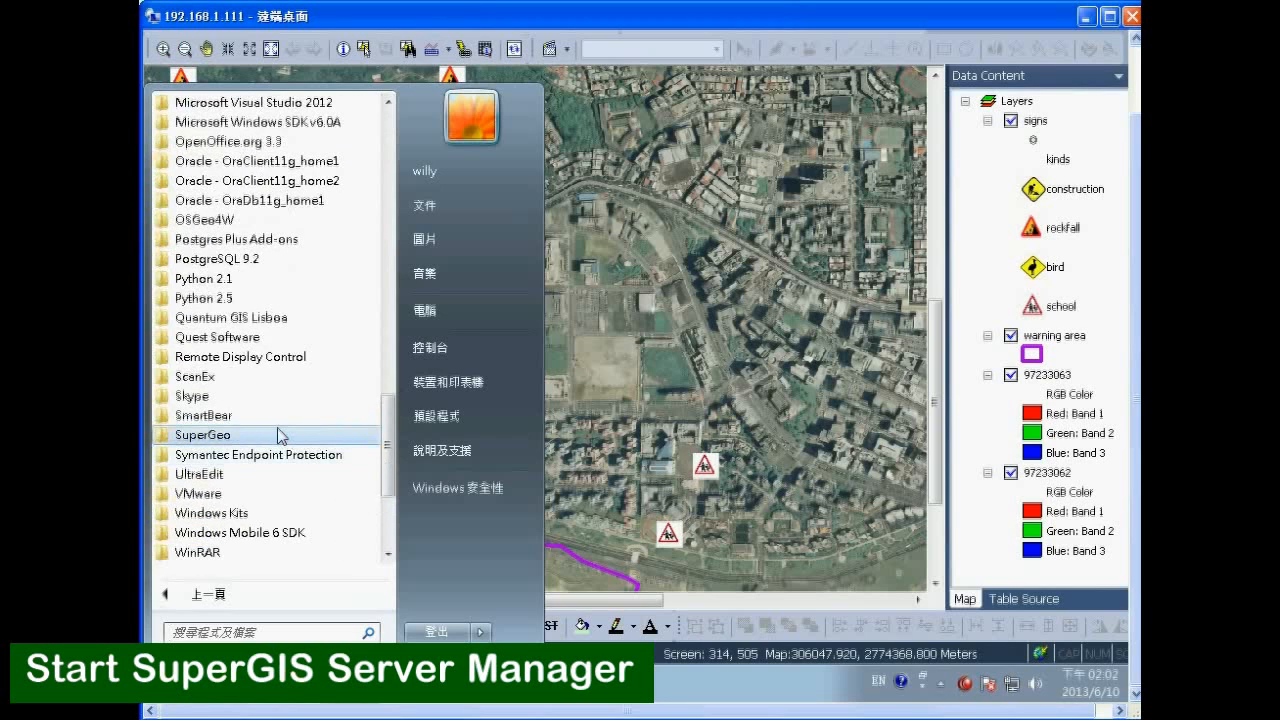
pyautogui.click(280, 436)
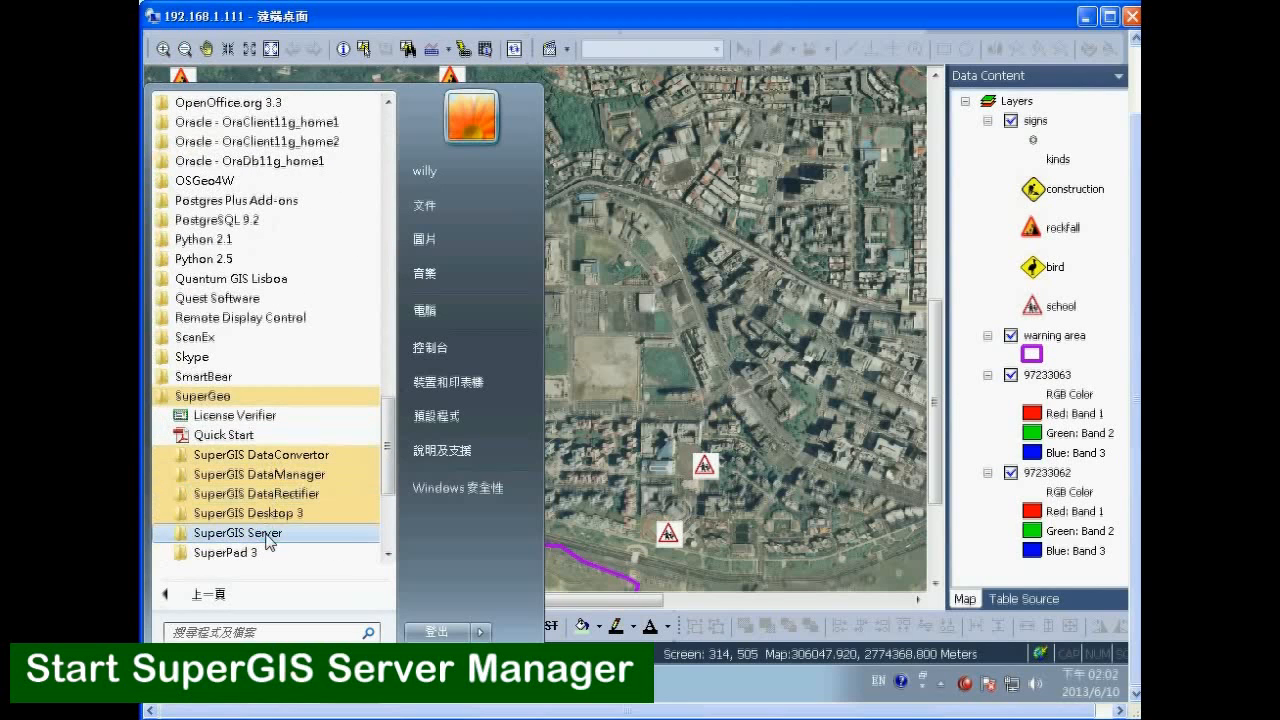
pyautogui.click(268, 534)
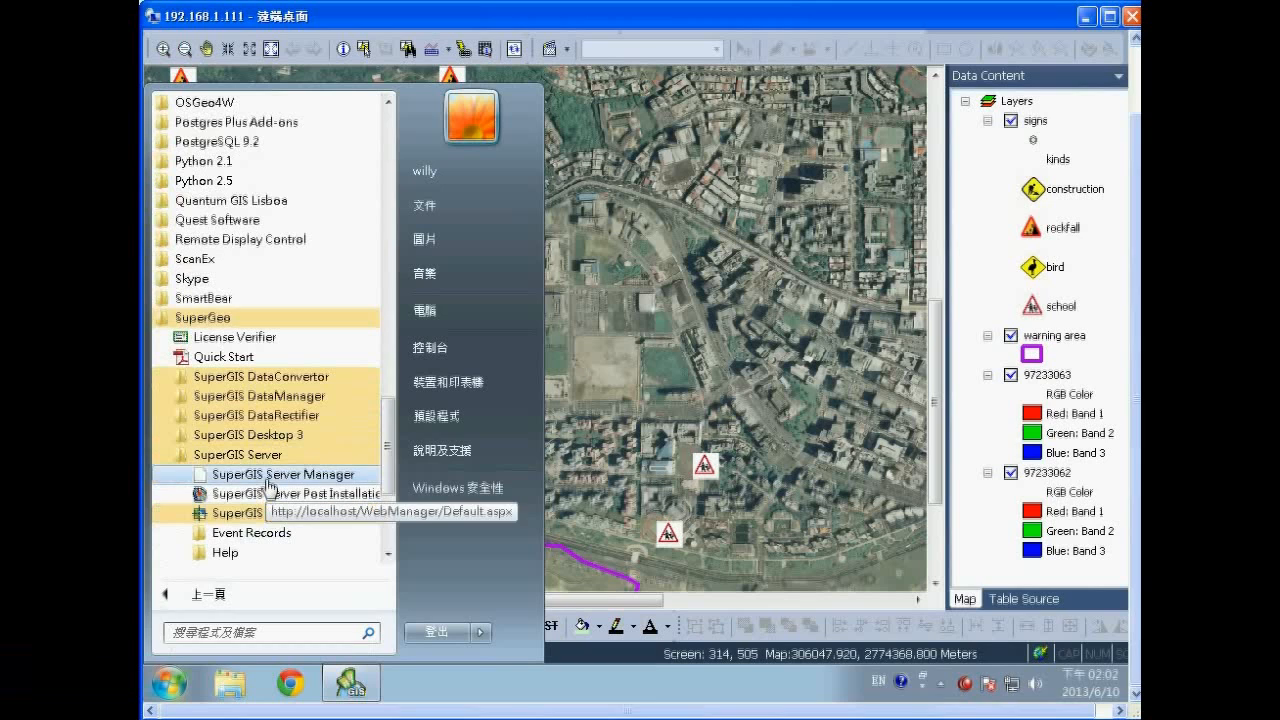
pyautogui.click(332, 478)
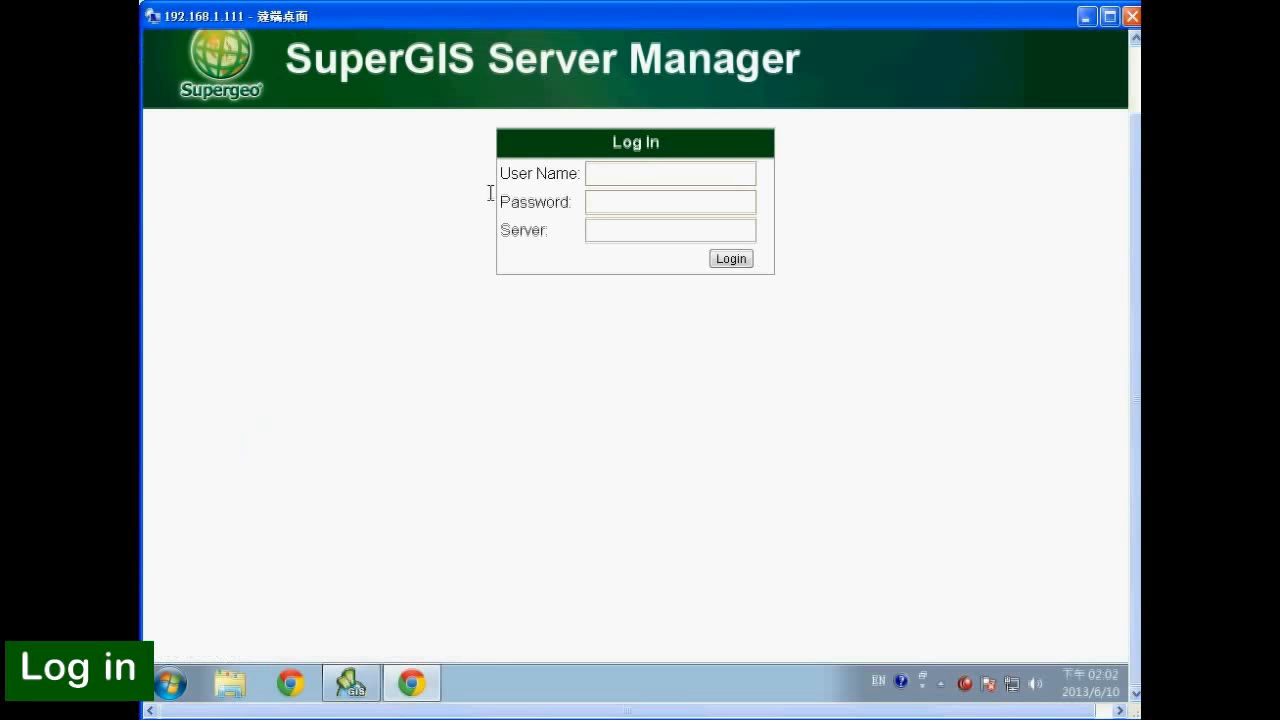
# Log in with the user name and password, then open 'Publish my map or other GIS Services'.
pyautogui.click(604, 176)
pyautogui.write('a')
pyautogui.press('Tab')
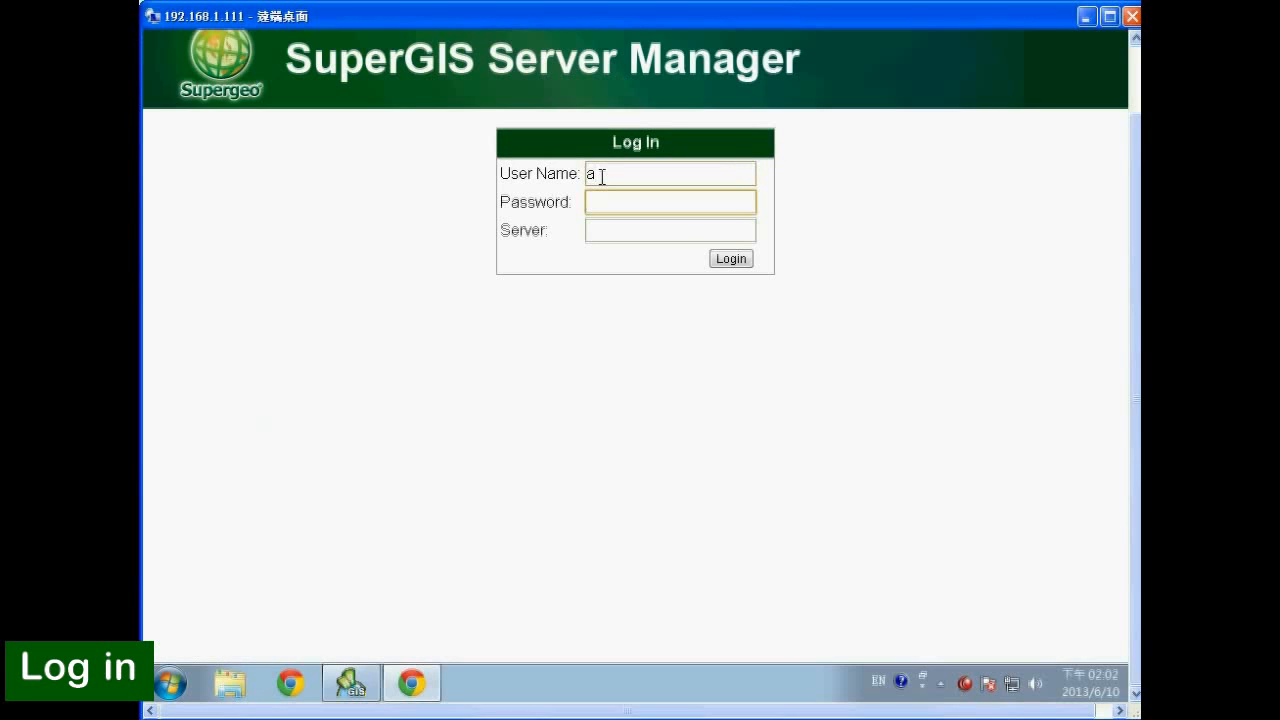
pyautogui.write('a')
pyautogui.click(729, 260)
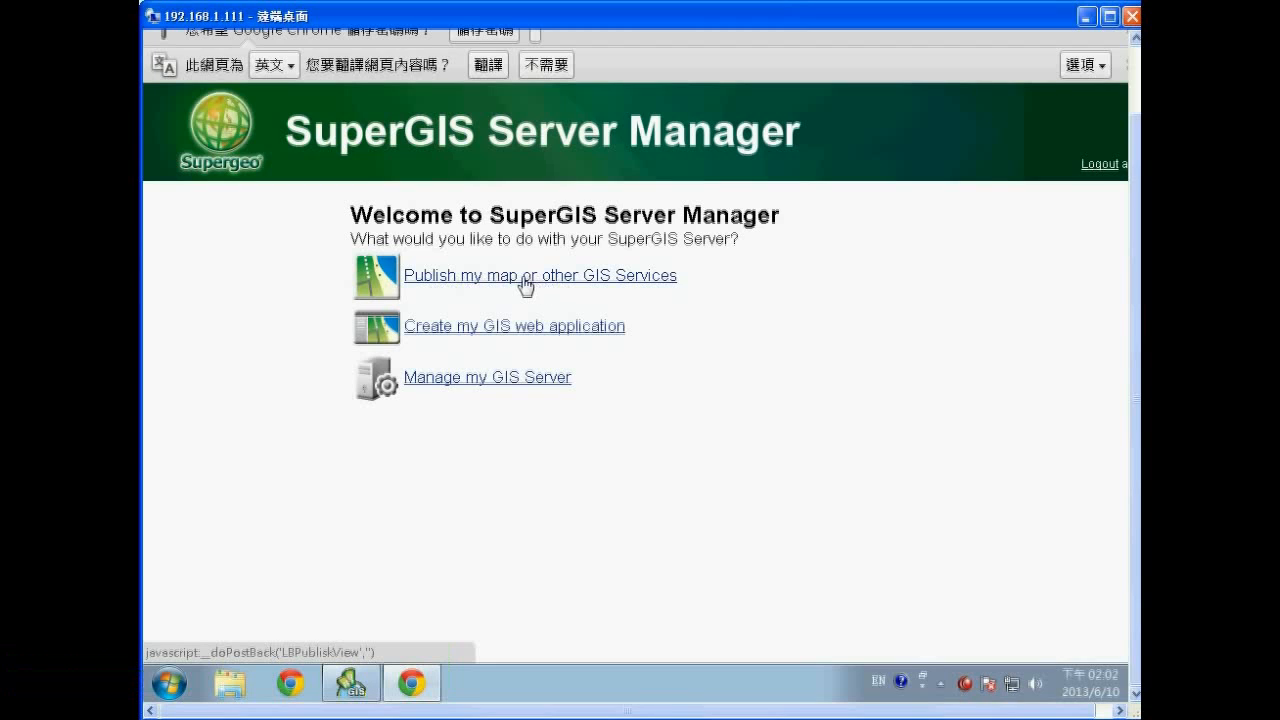
pyautogui.click(521, 284)
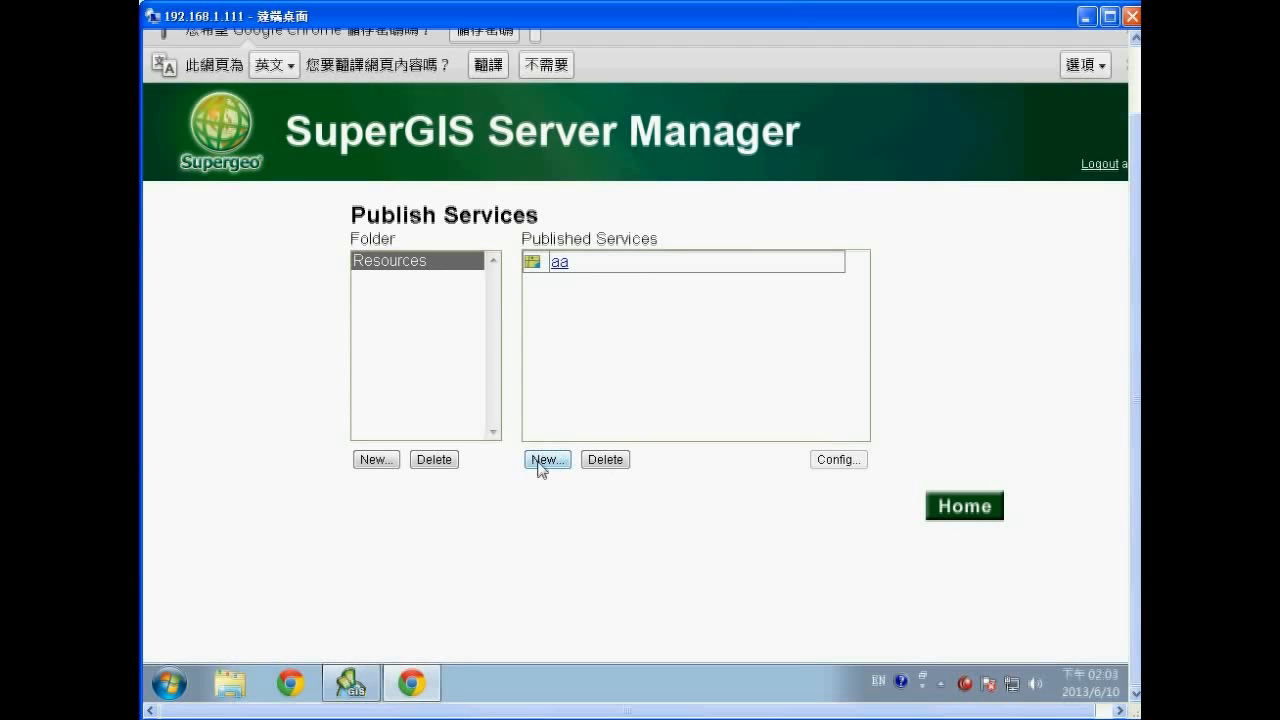
# Start a new Map service with name and title webedit1 and document e:\webedit\1.sgd.
pyautogui.click(537, 460)
pyautogui.click(486, 269)
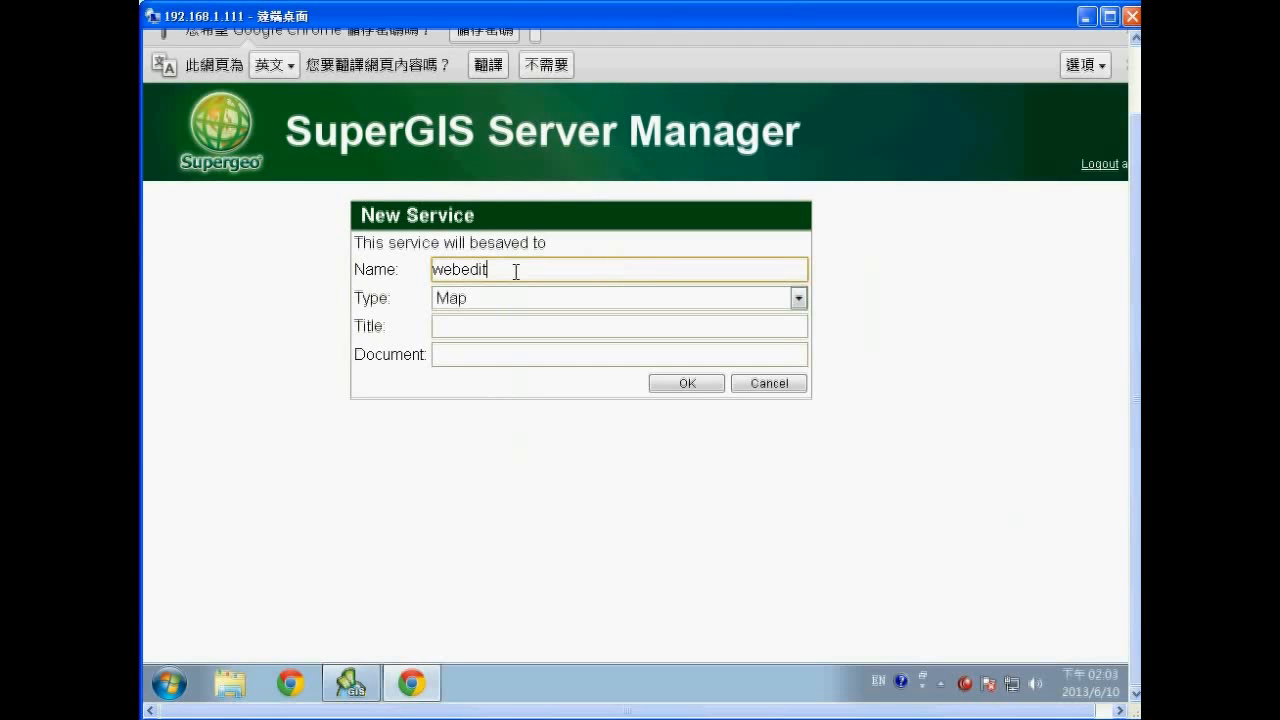
pyautogui.doubleClick(471, 271)
pyautogui.hotkey('ctrl', 'c')
pyautogui.click(471, 328)
pyautogui.hotkey('ctrl', 'v')
pyautogui.click(491, 360)
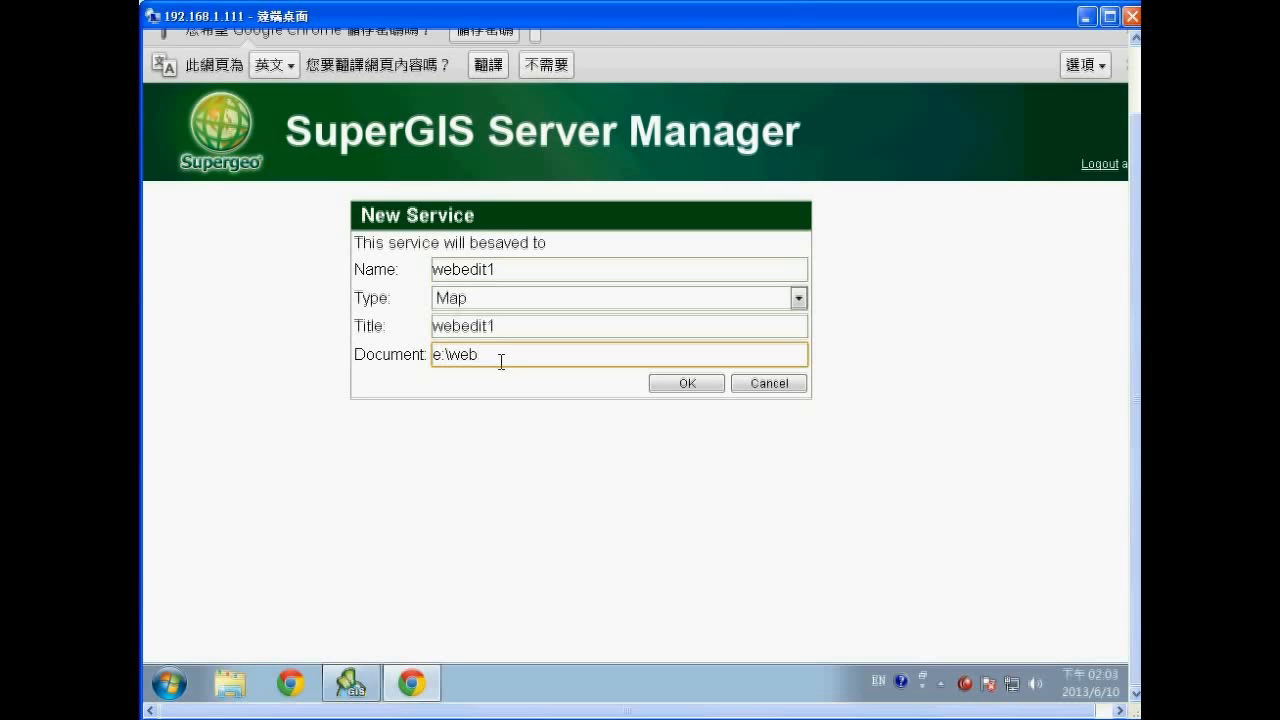
pyautogui.write('1.sgd')
# Check in Explorer that 1.sgd exists in E:\webEdit, then return to the New Service form.
pyautogui.click(230, 683)
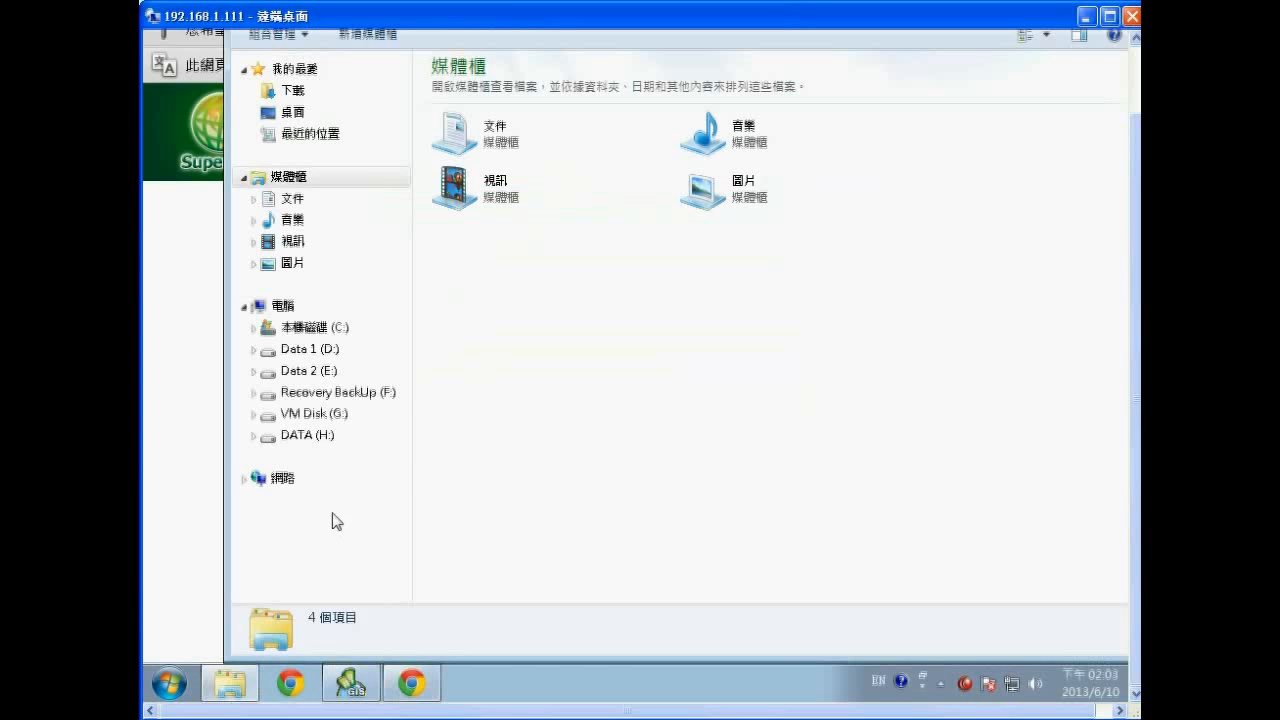
pyautogui.click(308, 378)
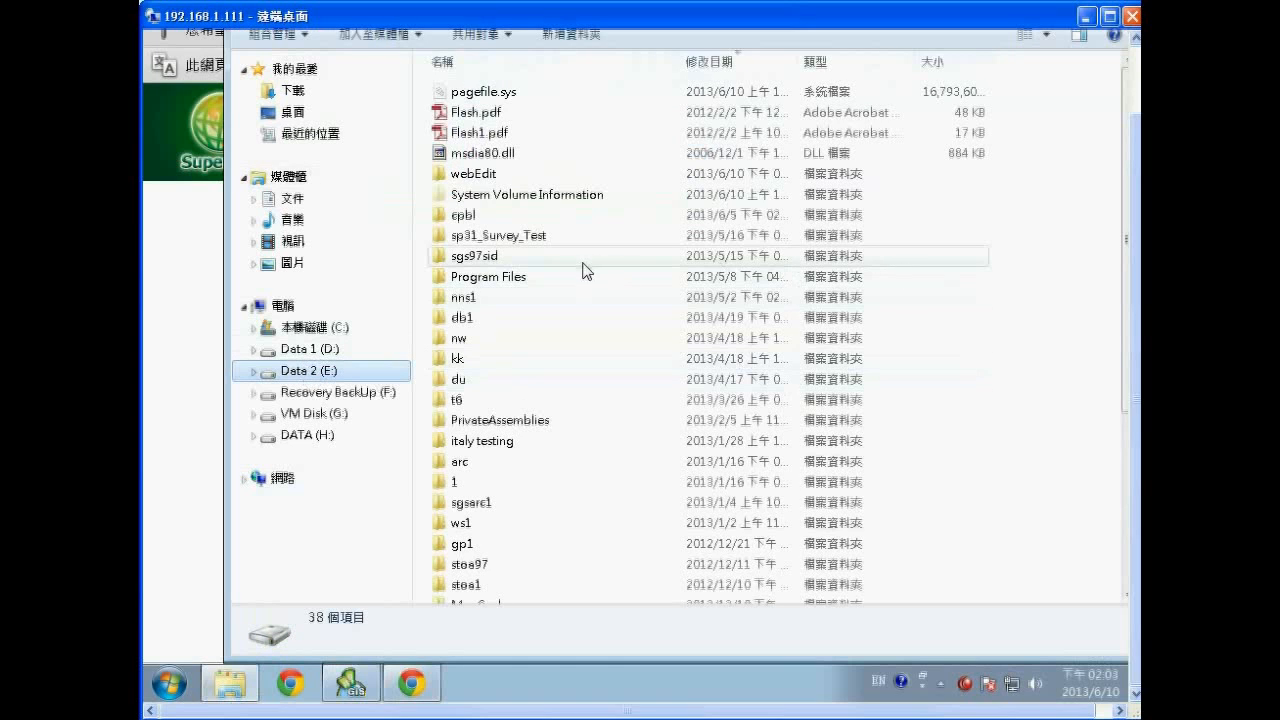
pyautogui.click(498, 508)
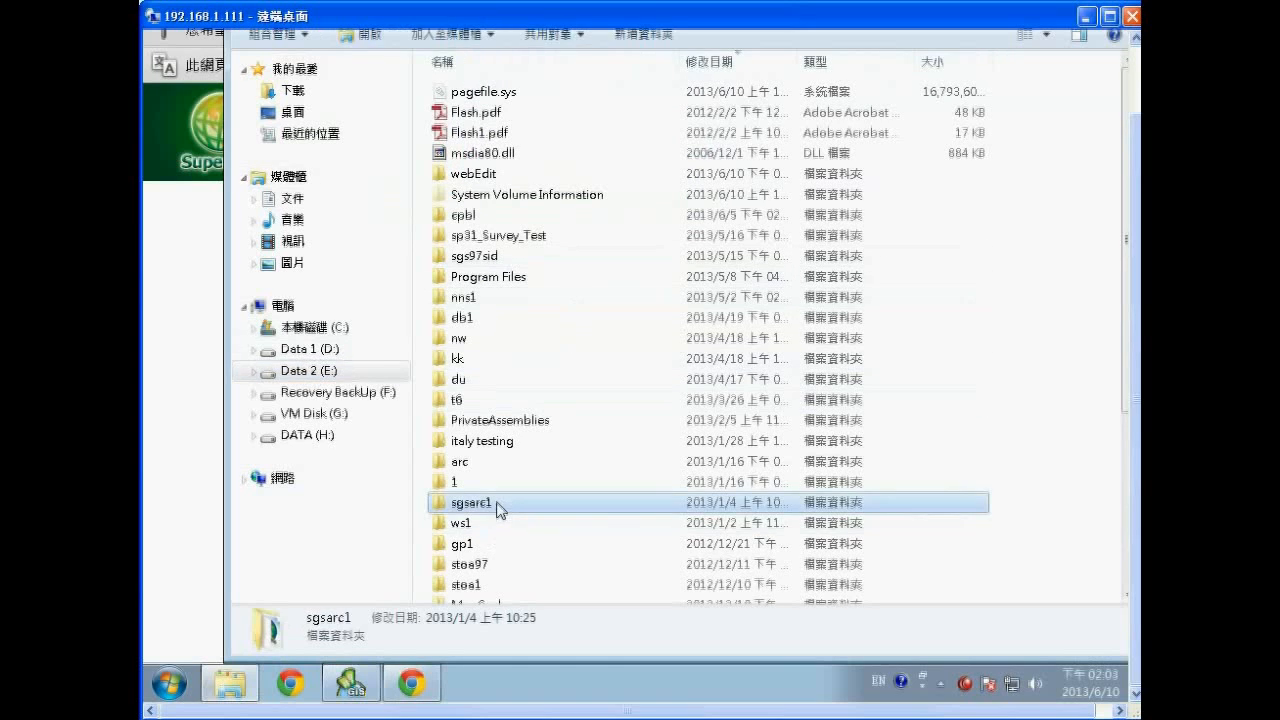
pyautogui.write('we')
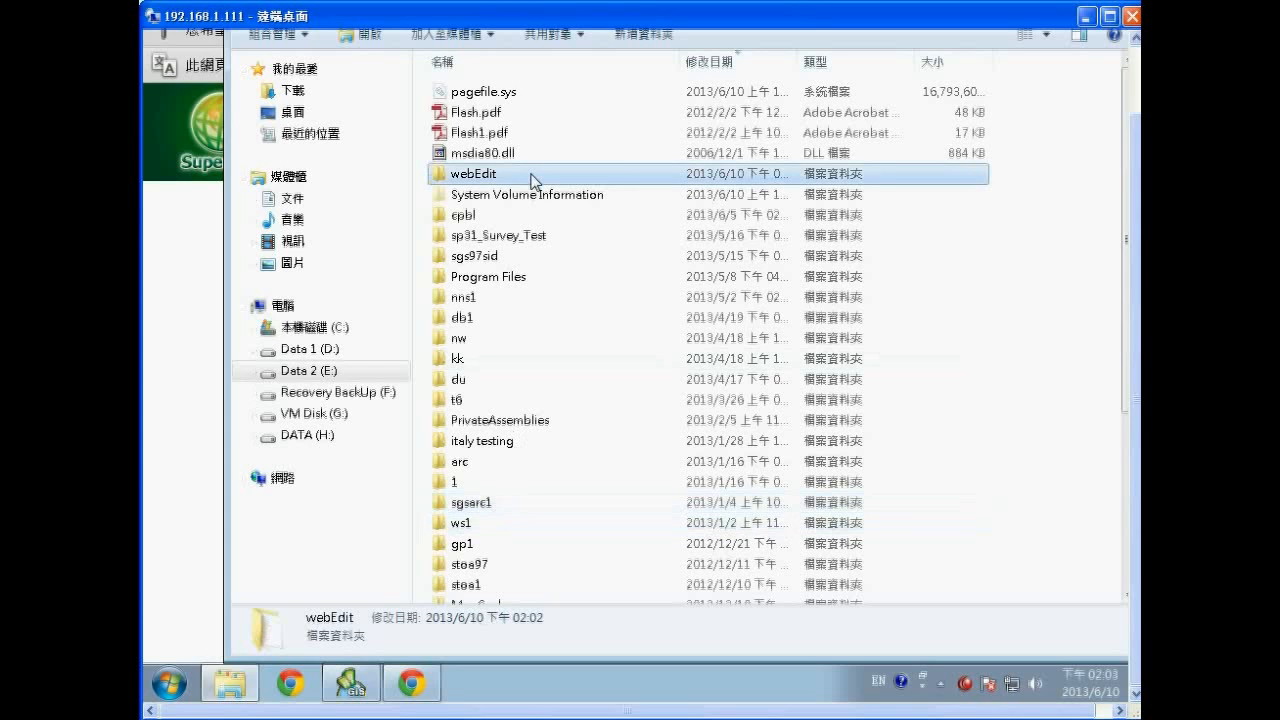
pyautogui.doubleClick(533, 176)
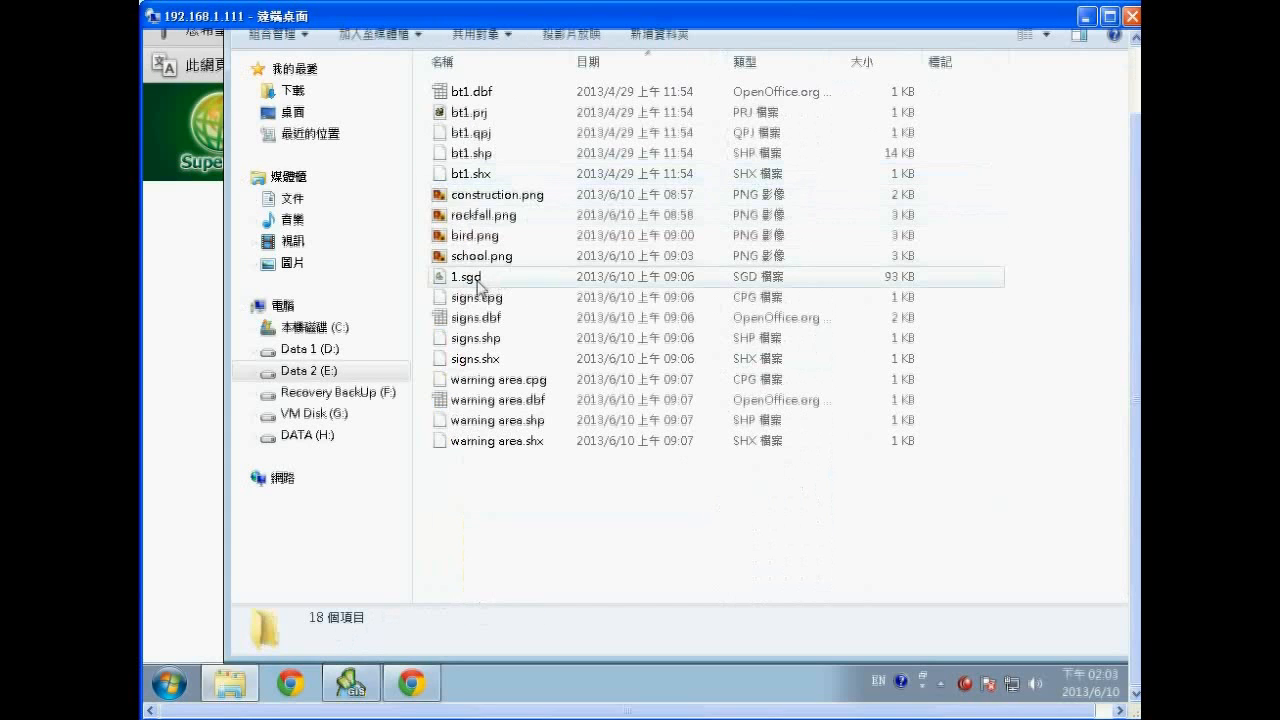
pyautogui.moveTo(1133, 164); pyautogui.dragTo(1136, 124)
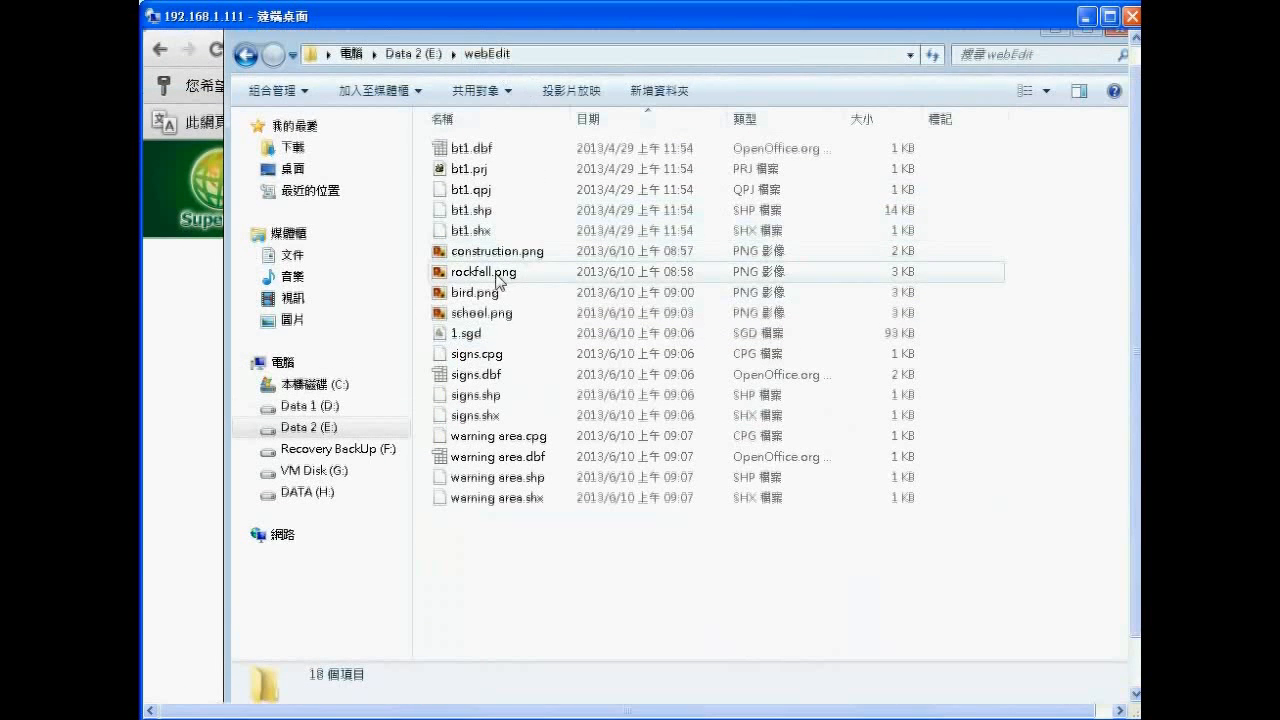
pyautogui.click(1055, 30)
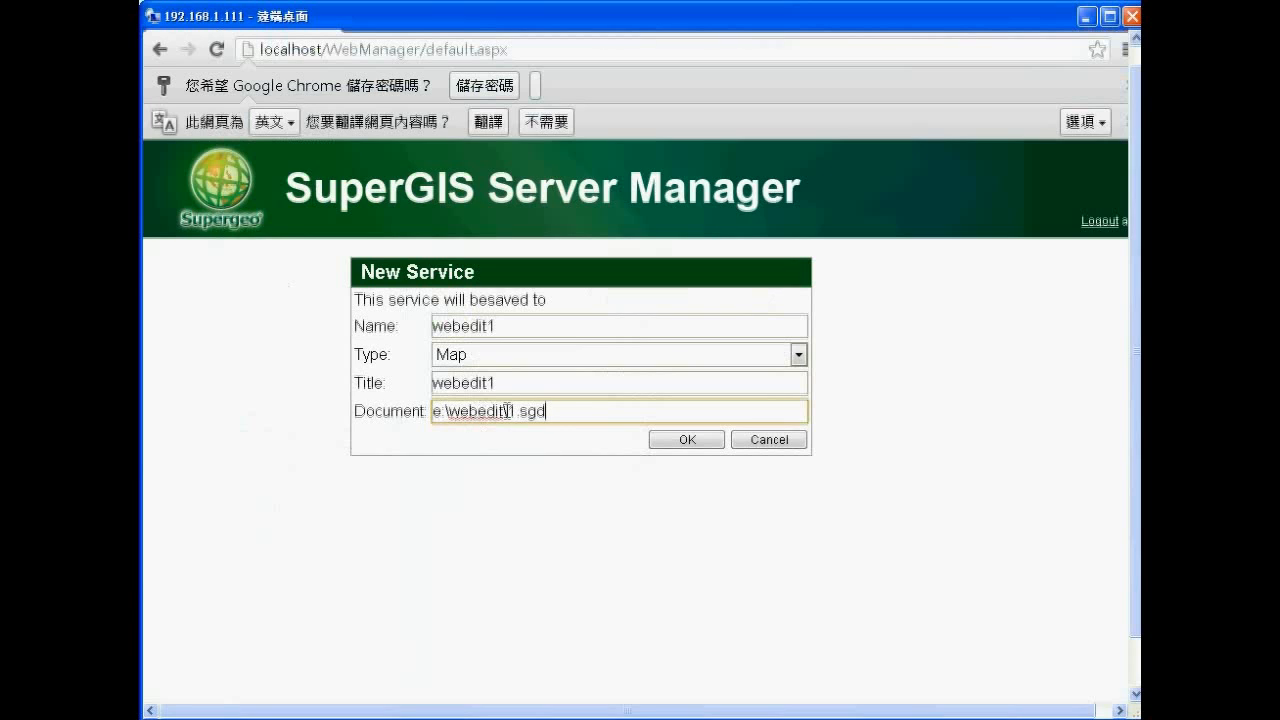
# Submit the webedit1 service and select it in the Published Services list.
pyautogui.click(687, 440)
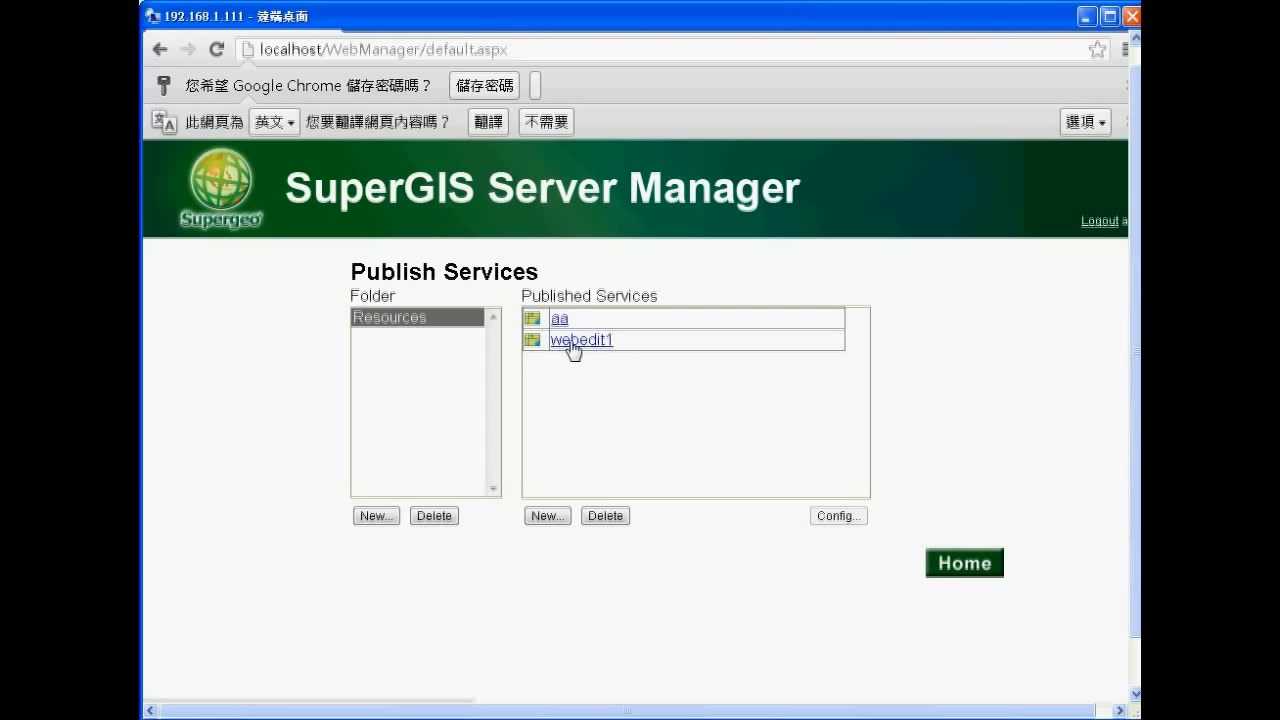
pyautogui.click(568, 343)
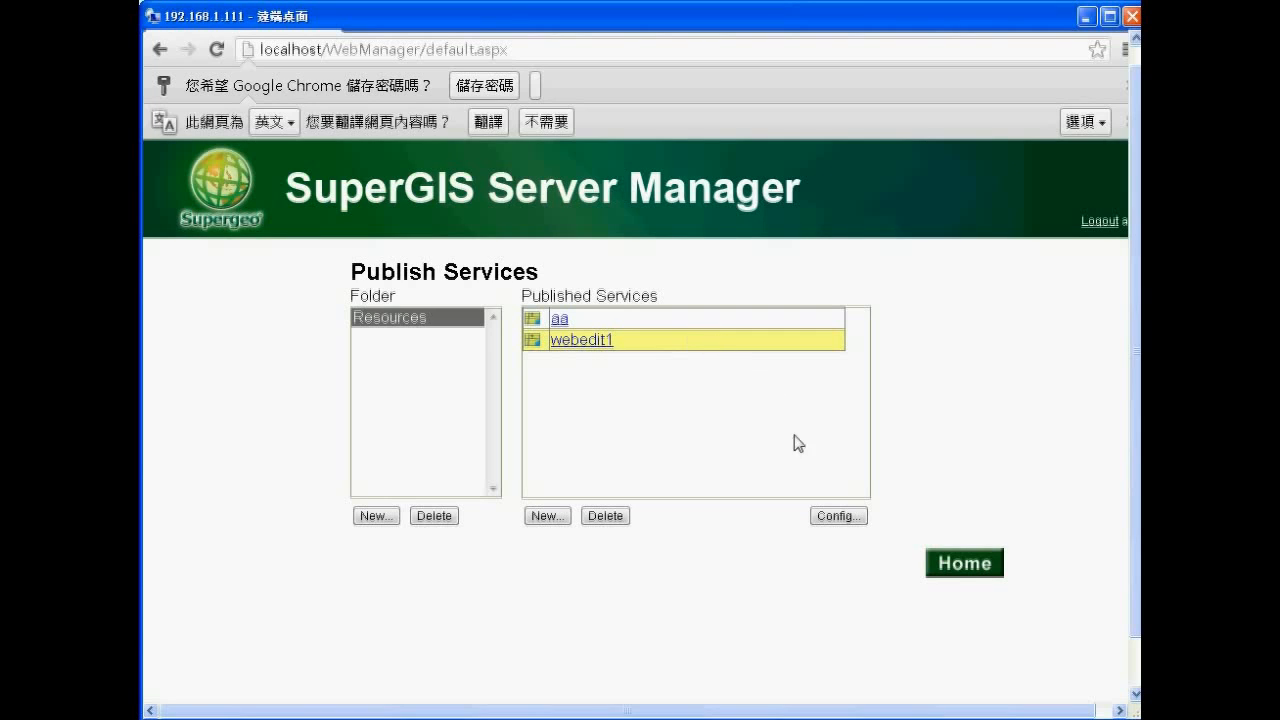
# Enable Use Feature Service for webedit1 with signs and warning area editable, and save.
pyautogui.click(839, 517)
pyautogui.moveTo(1135, 432); pyautogui.dragTo(1135, 474)
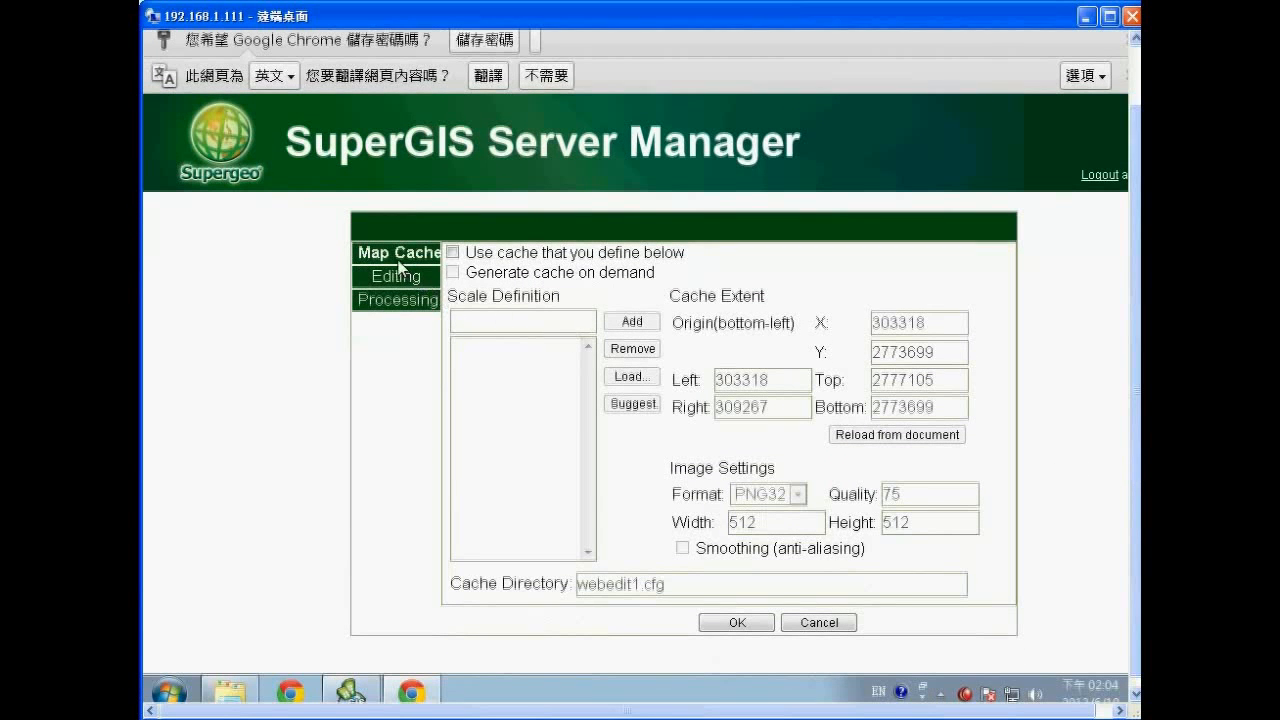
pyautogui.click(388, 281)
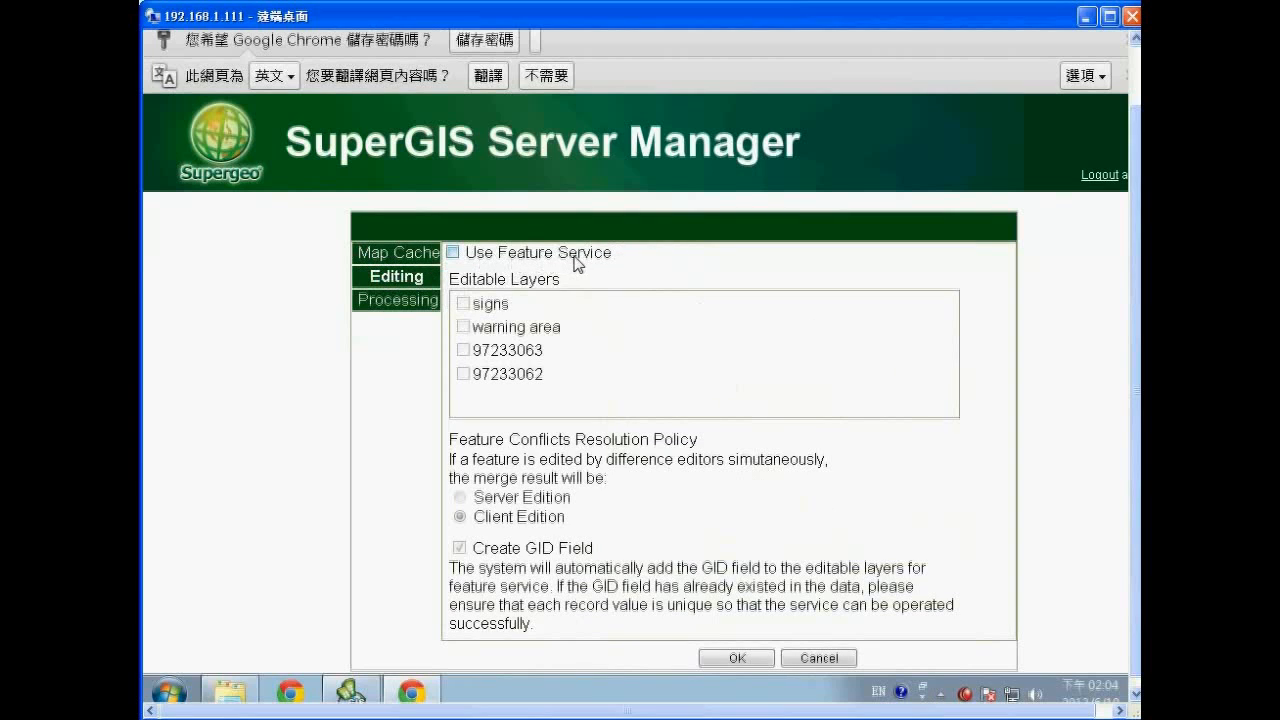
pyautogui.click(453, 253)
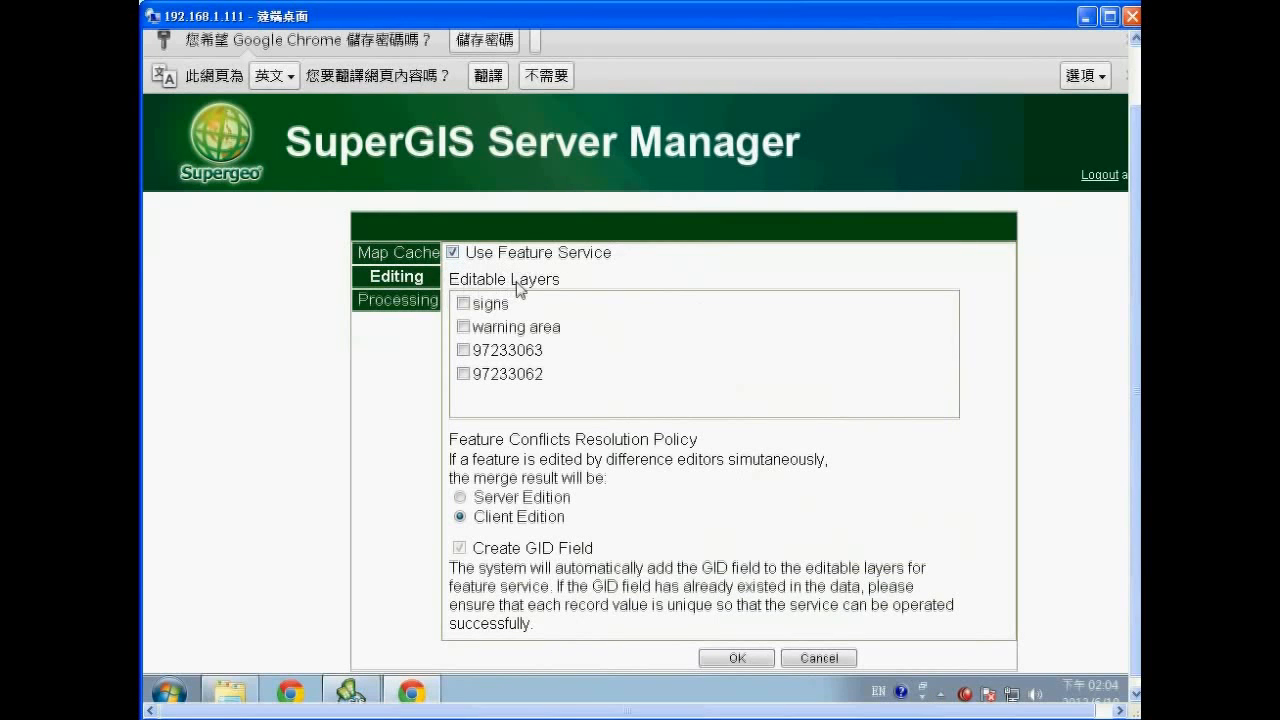
pyautogui.click(463, 327)
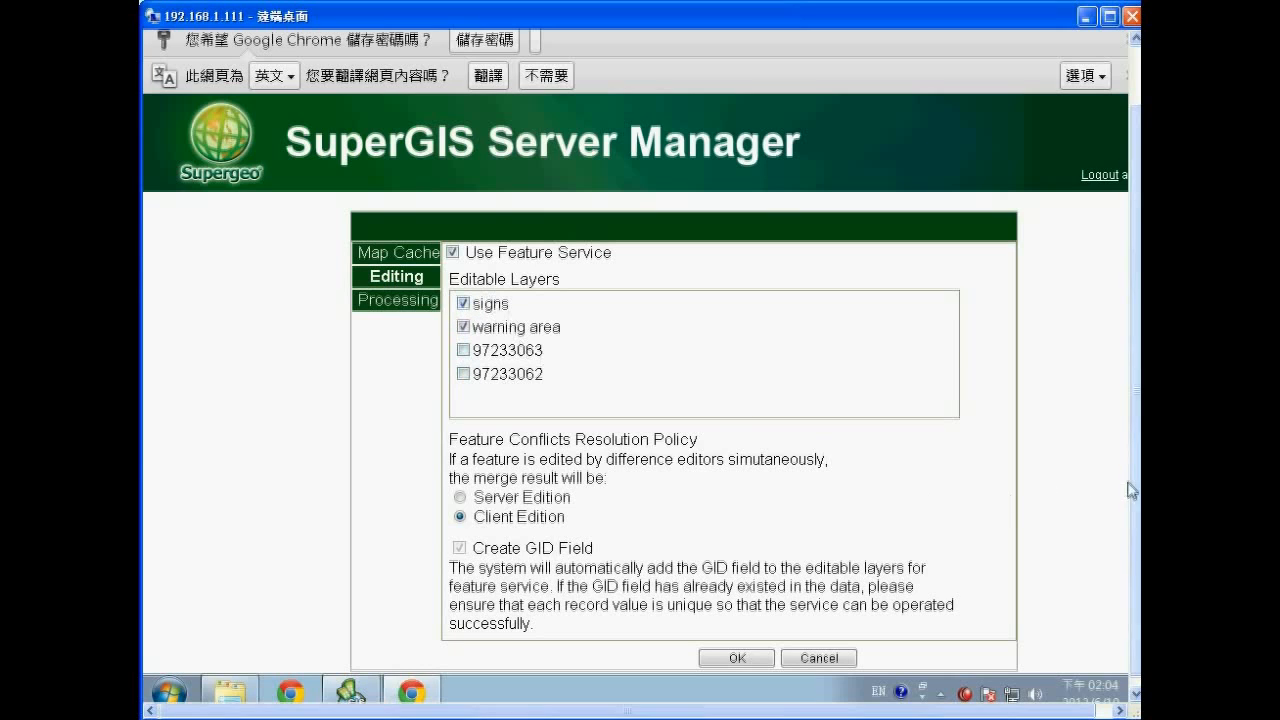
pyautogui.scroll(-1, 1136, 492)
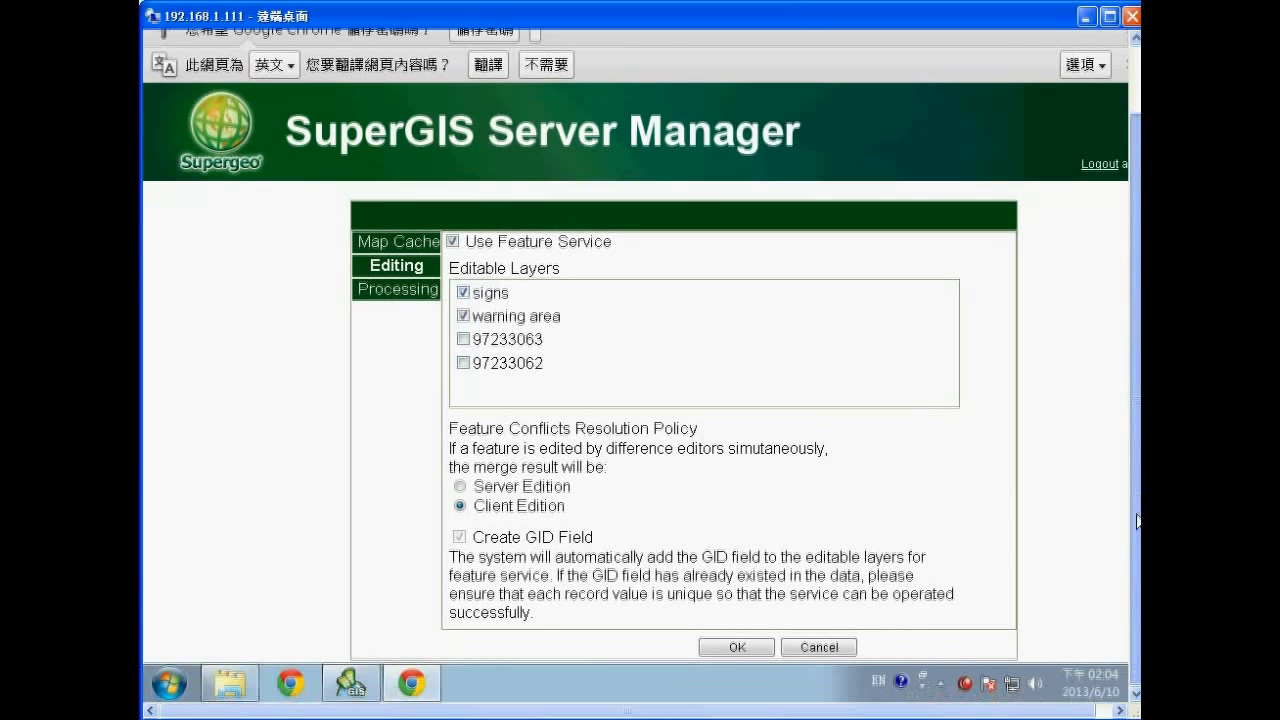
pyautogui.click(737, 647)
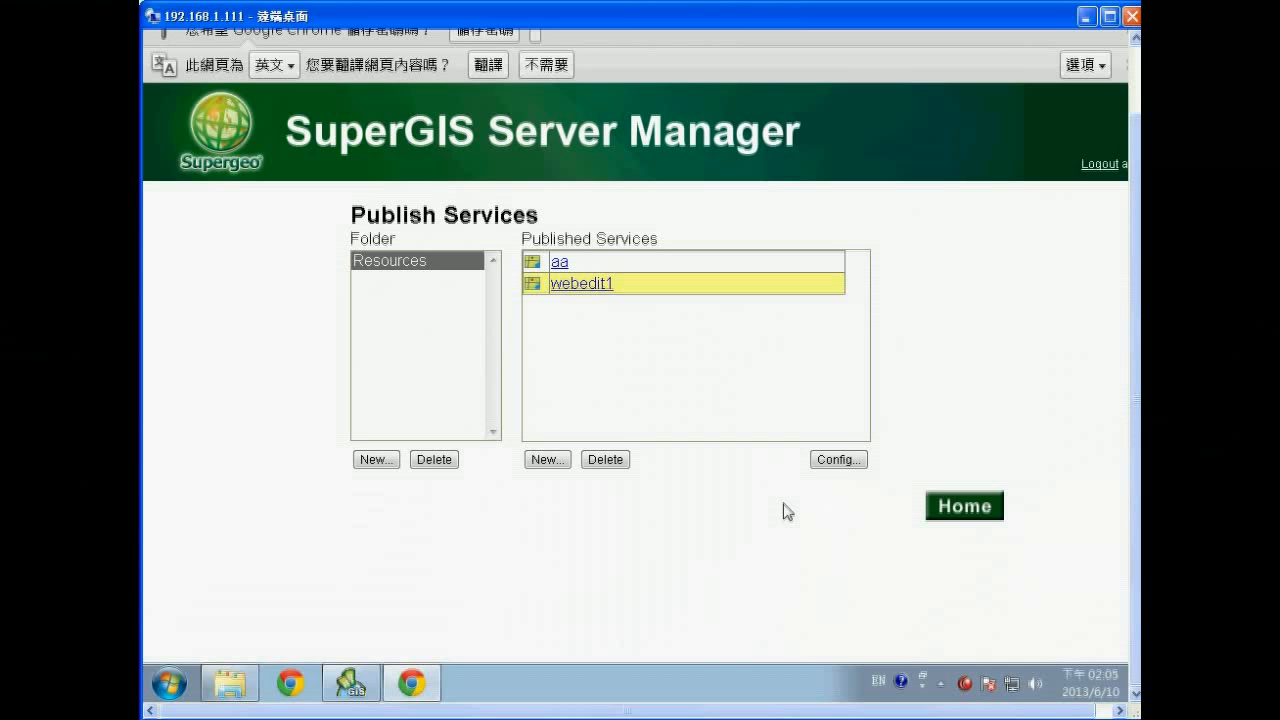
# Start an Ultra web application named webedit123 using webedit1.cfg with feature service enabled.
pyautogui.click(952, 509)
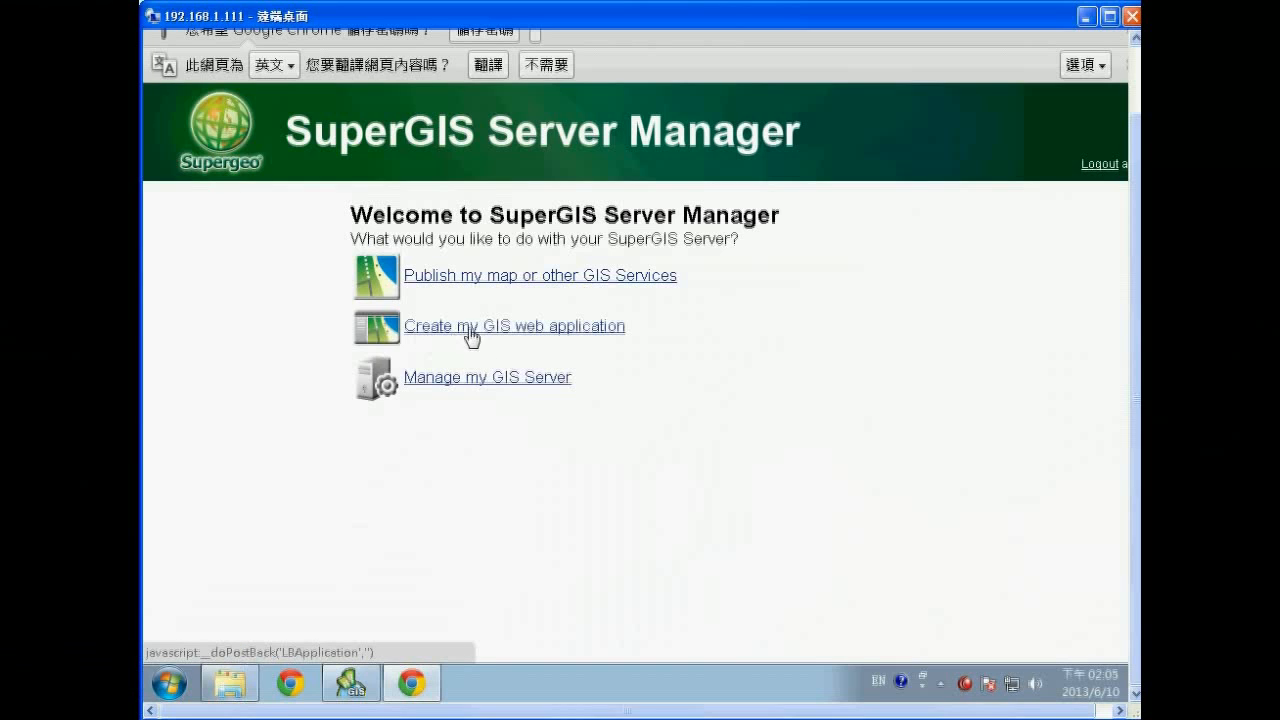
pyautogui.click(612, 333)
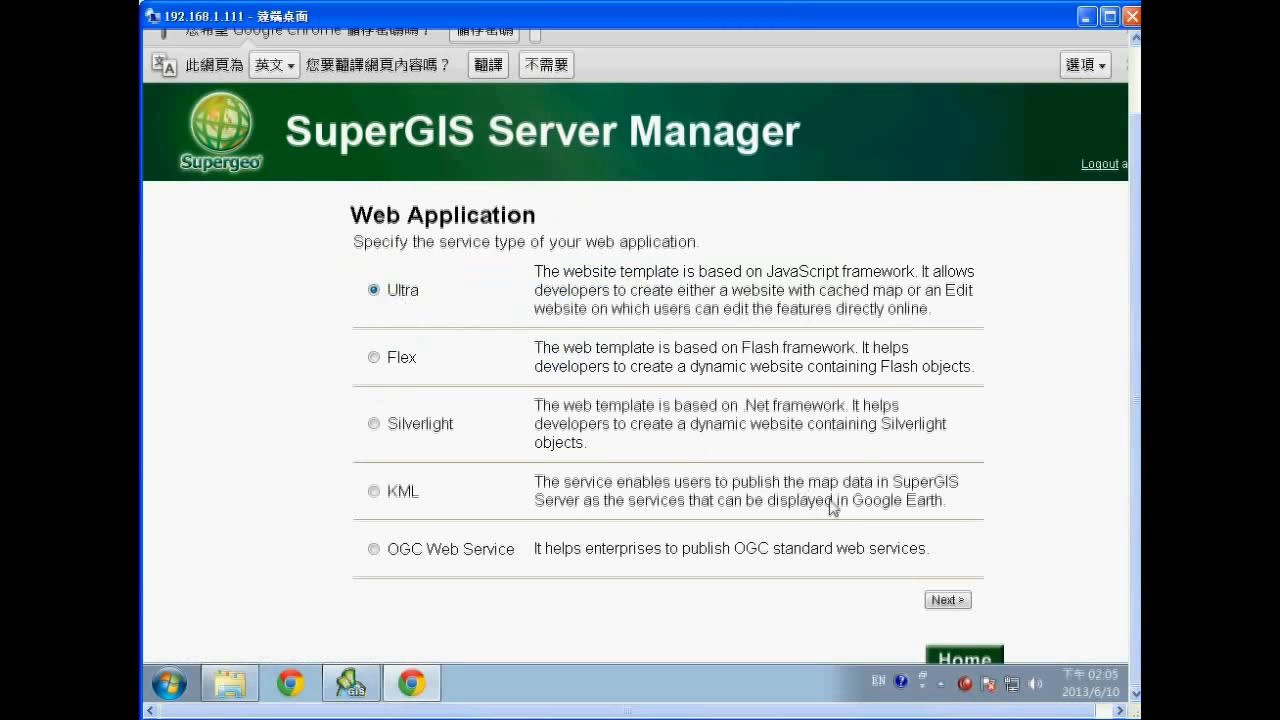
pyautogui.click(940, 603)
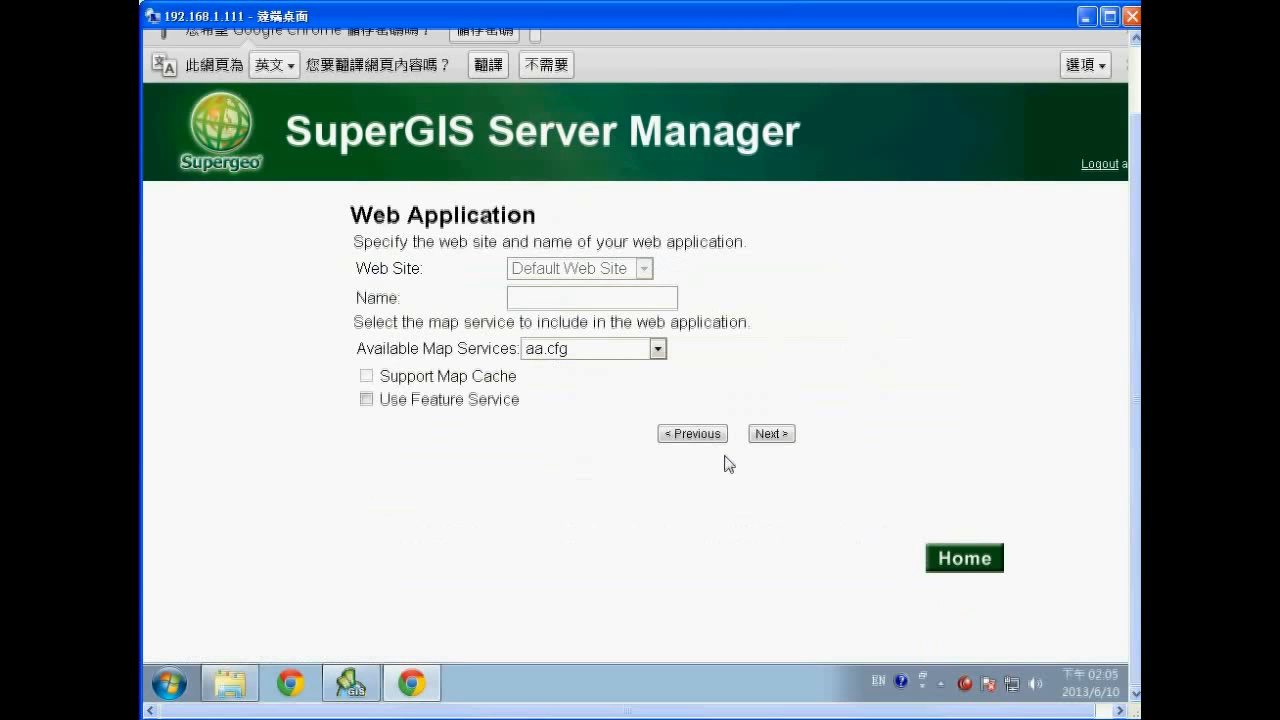
pyautogui.click(587, 299)
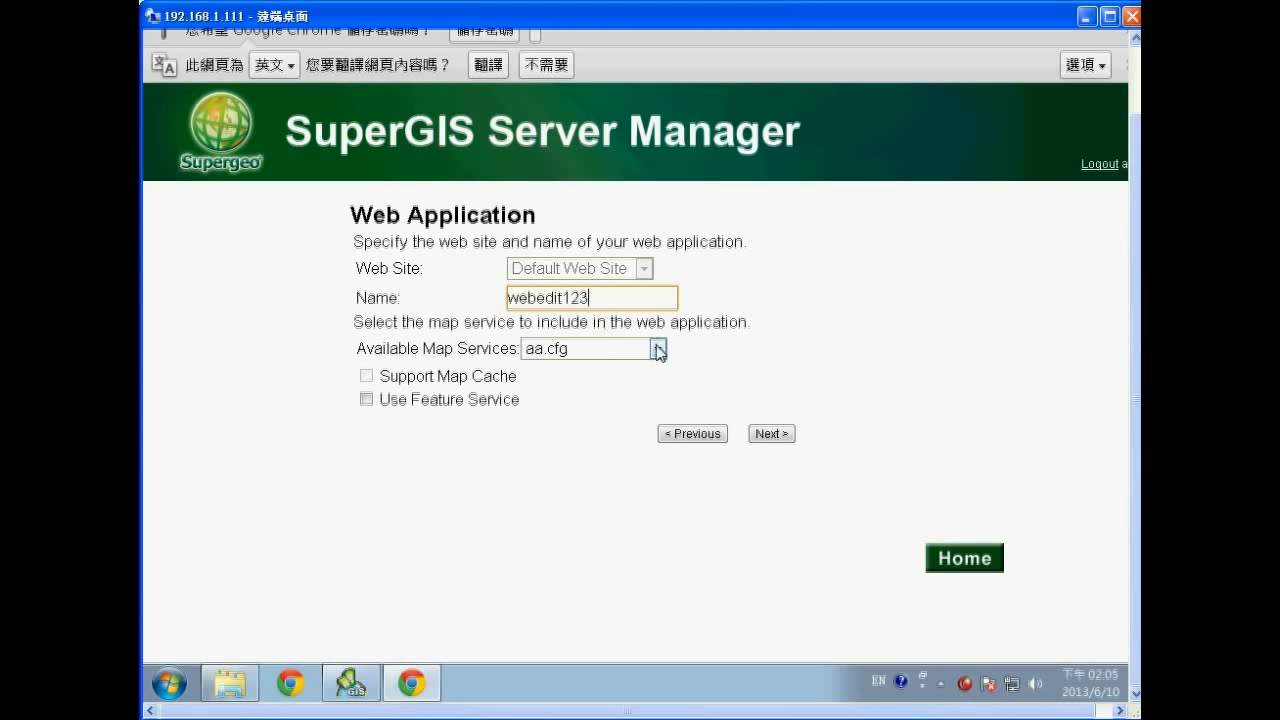
pyautogui.click(657, 348)
pyautogui.click(616, 387)
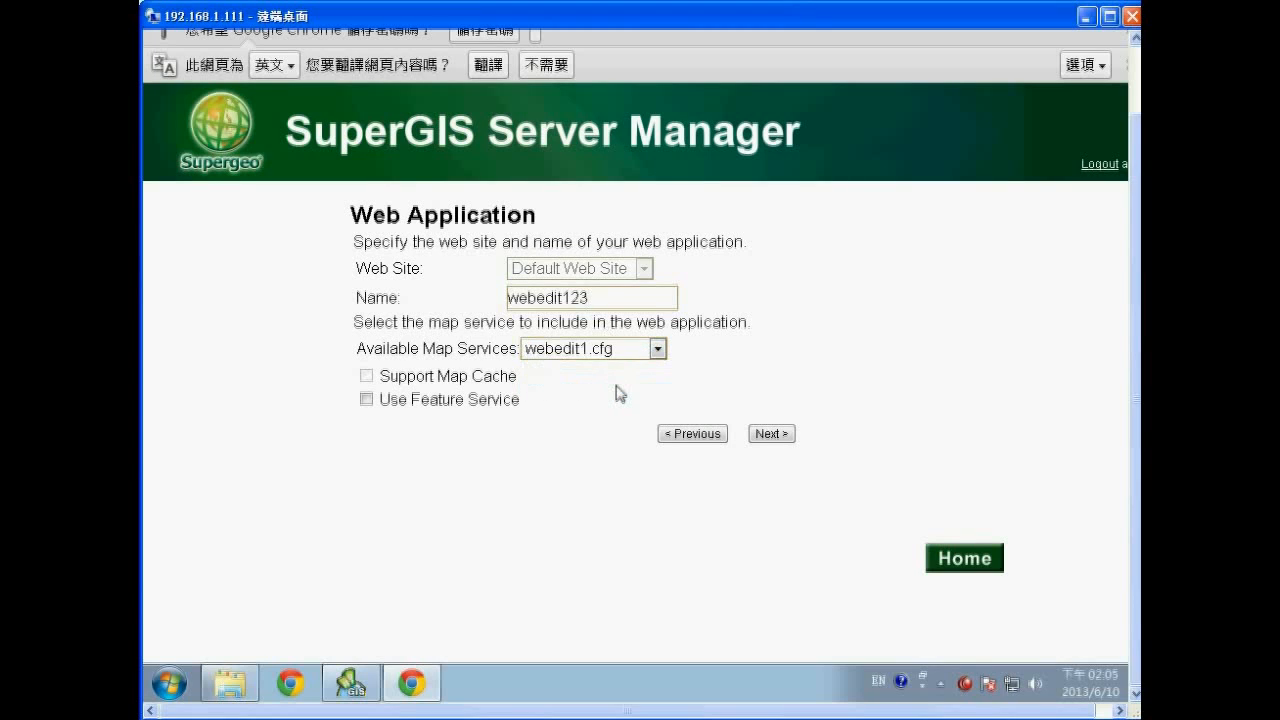
pyautogui.doubleClick(570, 300)
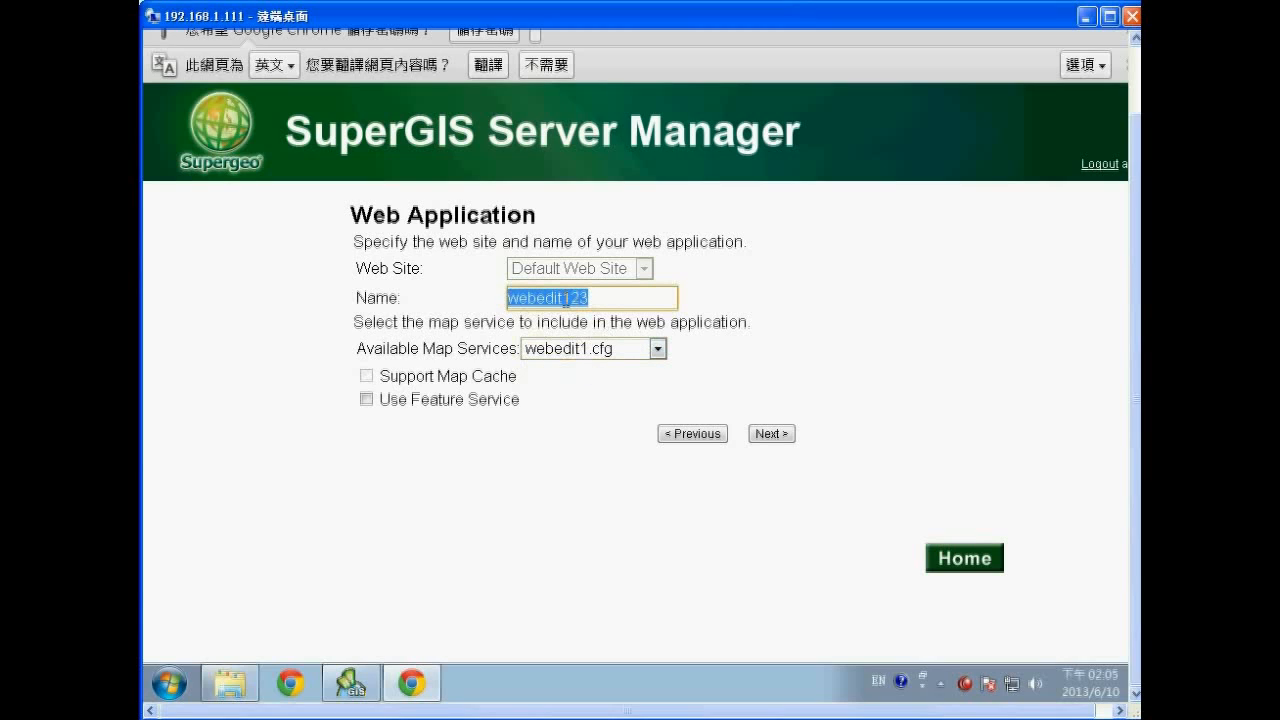
pyautogui.click(367, 400)
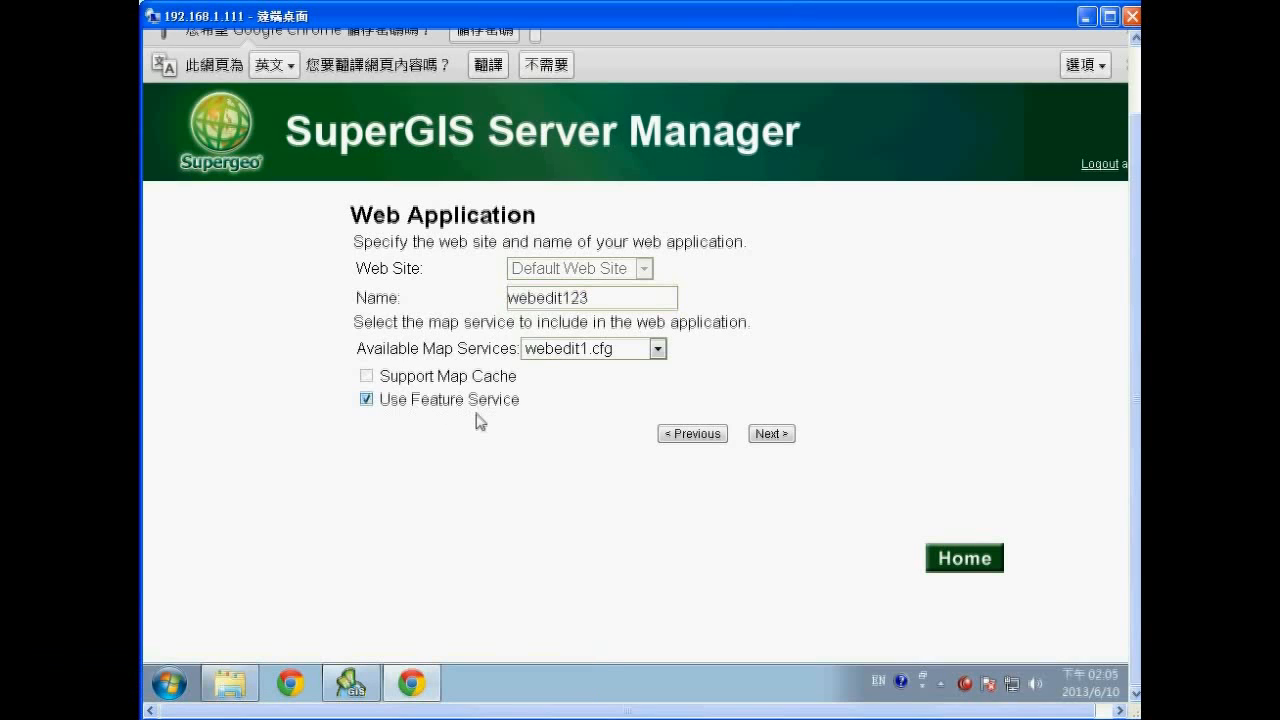
# Accept the remaining wizard pages and finish creating webedit123.
pyautogui.click(779, 437)
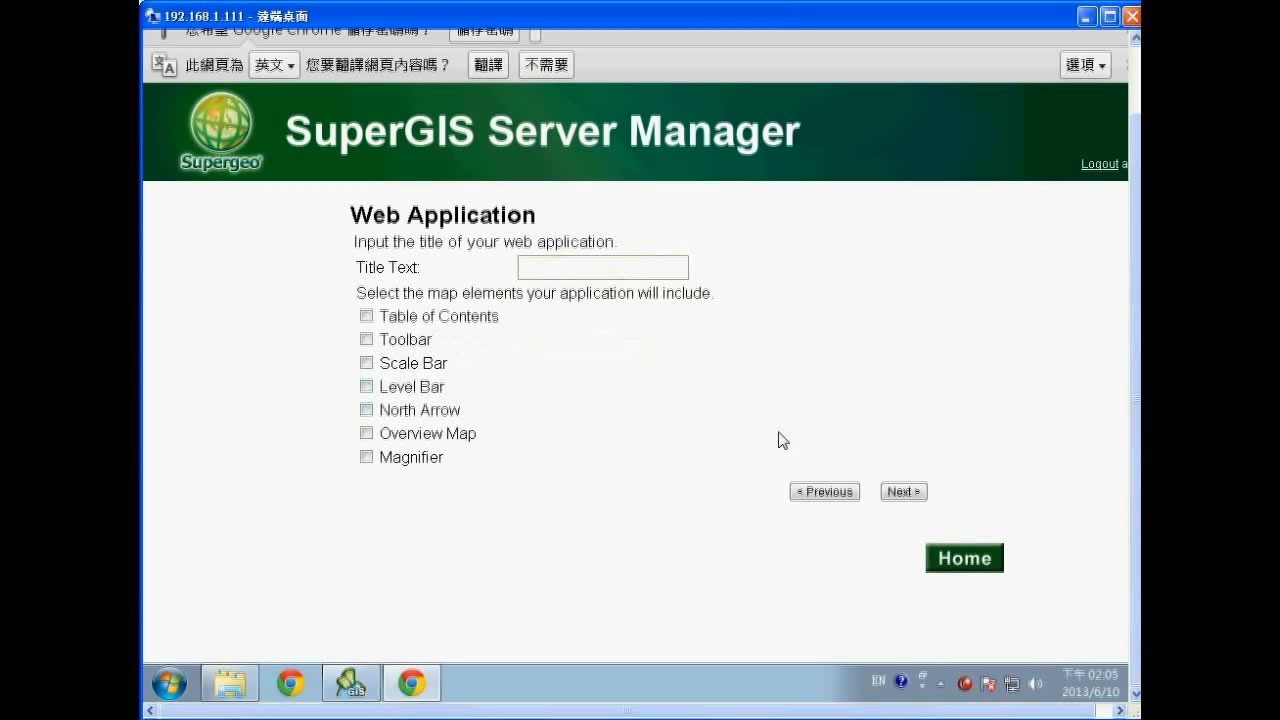
pyautogui.click(903, 492)
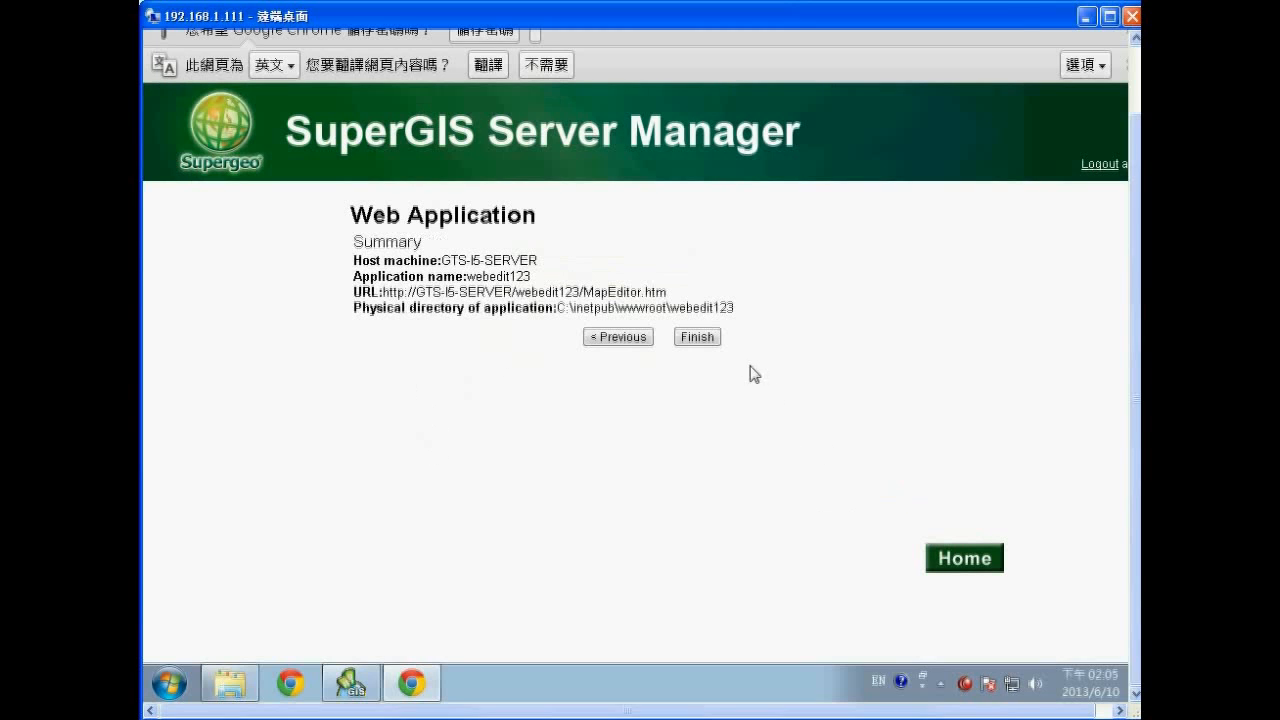
pyautogui.click(705, 341)
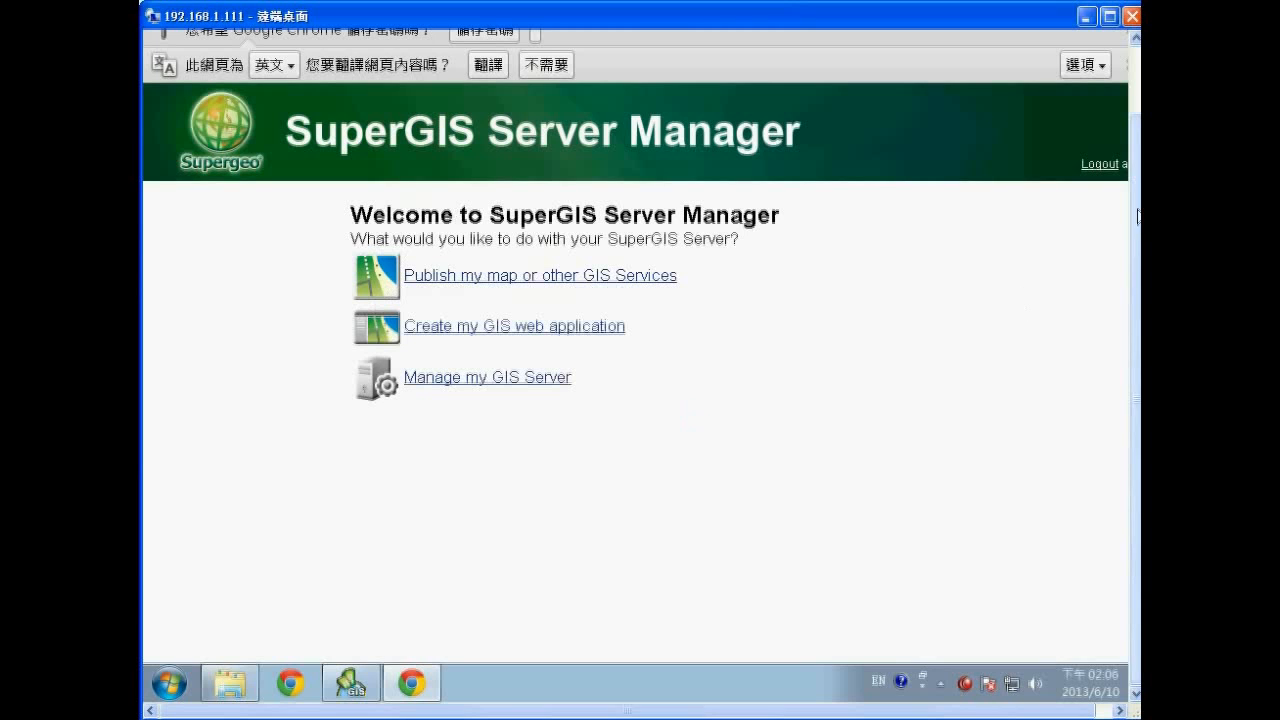
pyautogui.moveTo(1136, 214); pyautogui.dragTo(1138, 152)
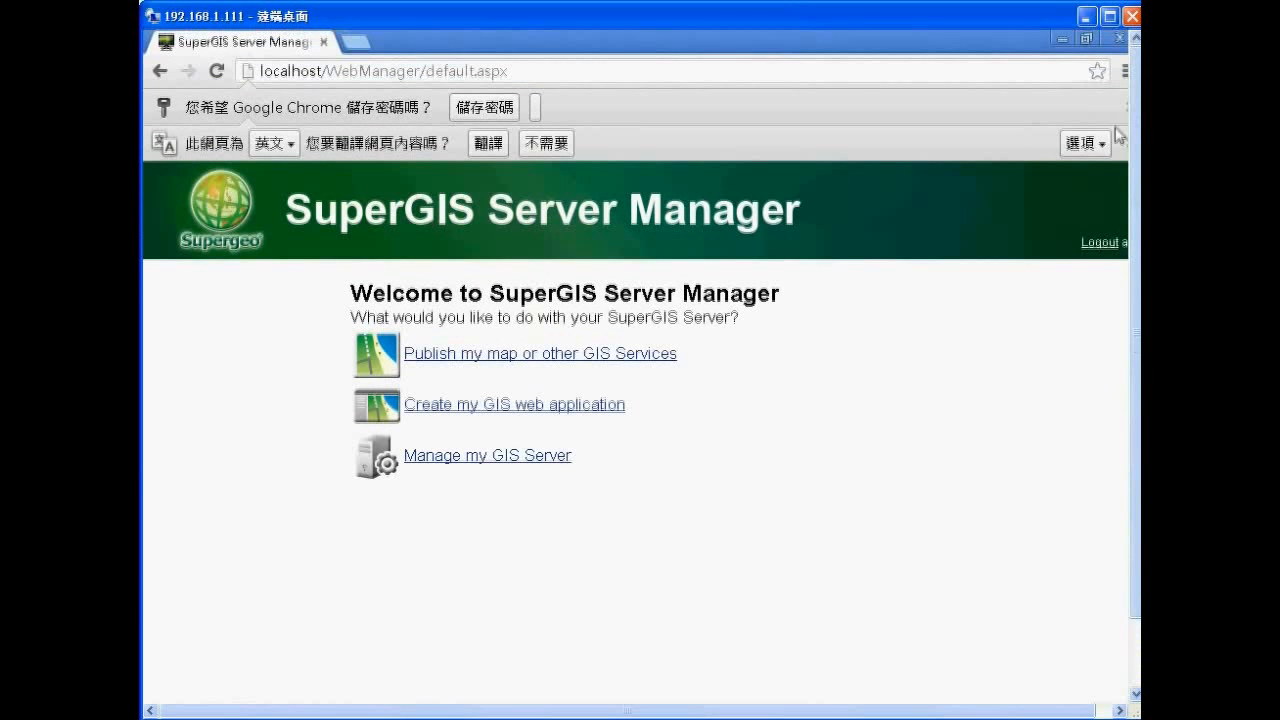
# Load localhost/webedit123/mapeditor.htm in a new Chrome tab.
pyautogui.click(355, 42)
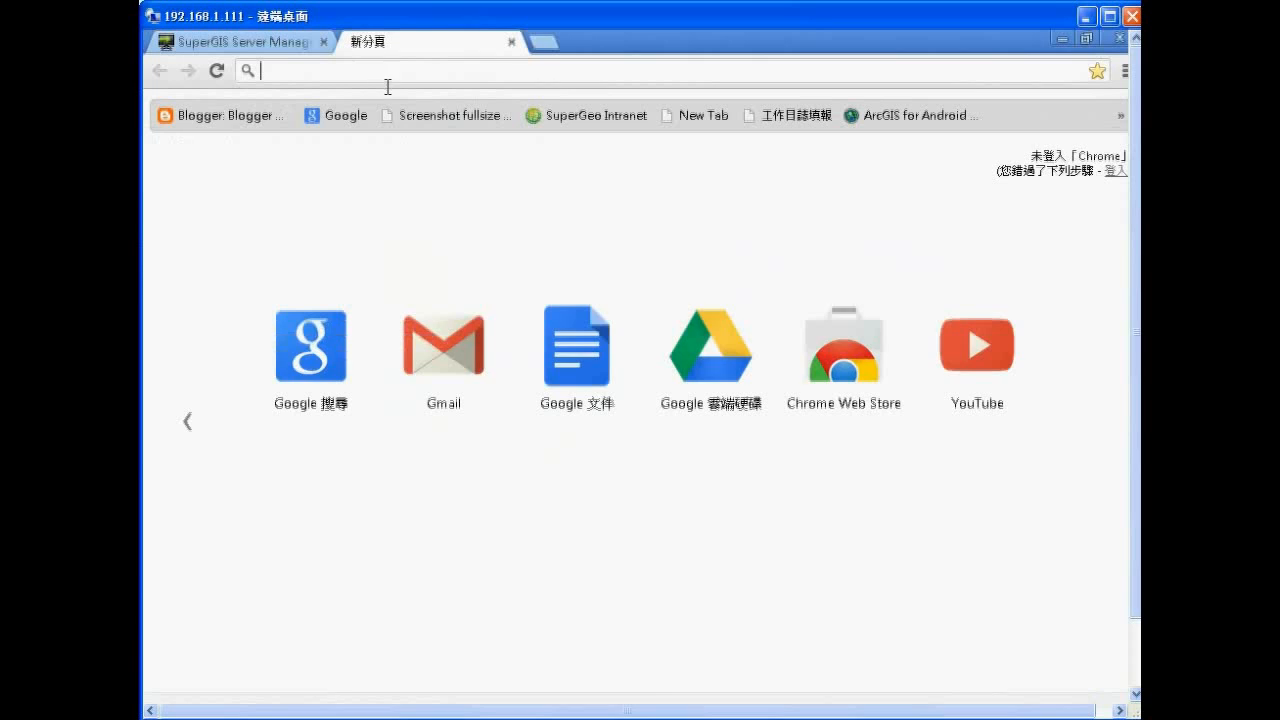
pyautogui.write('lo')
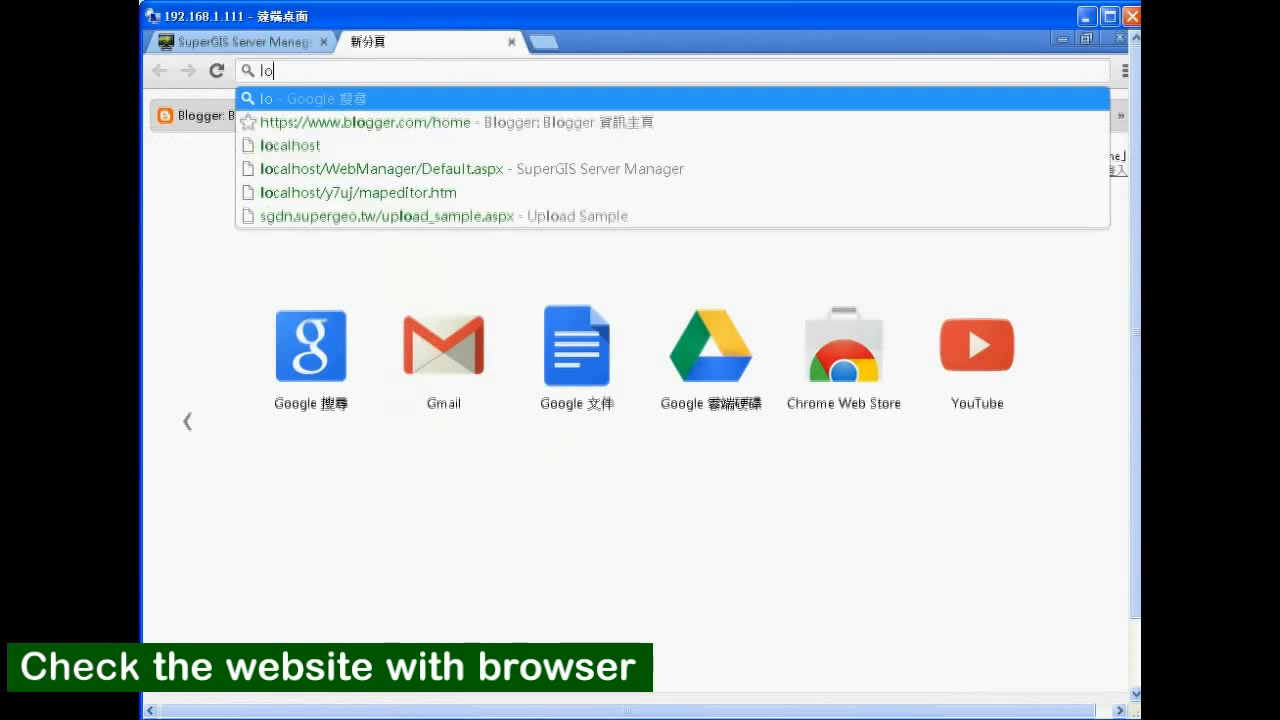
pyautogui.write('calhost/')
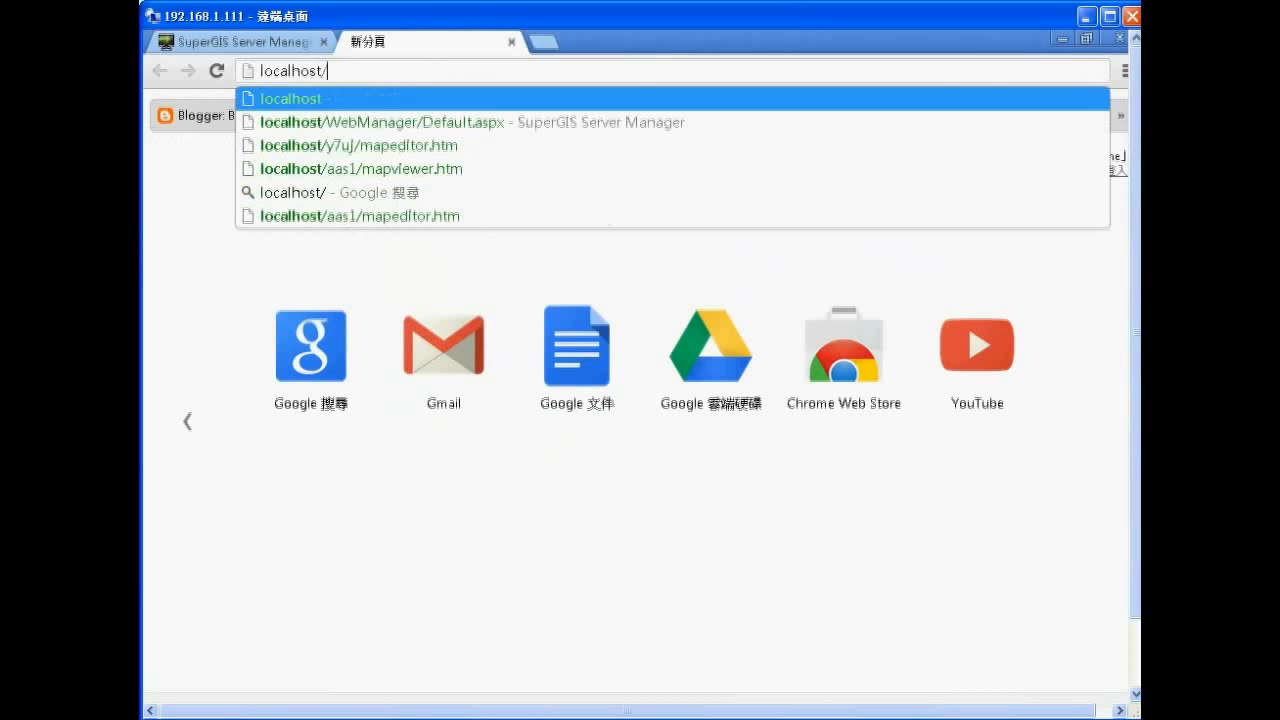
pyautogui.write('webedit123/')
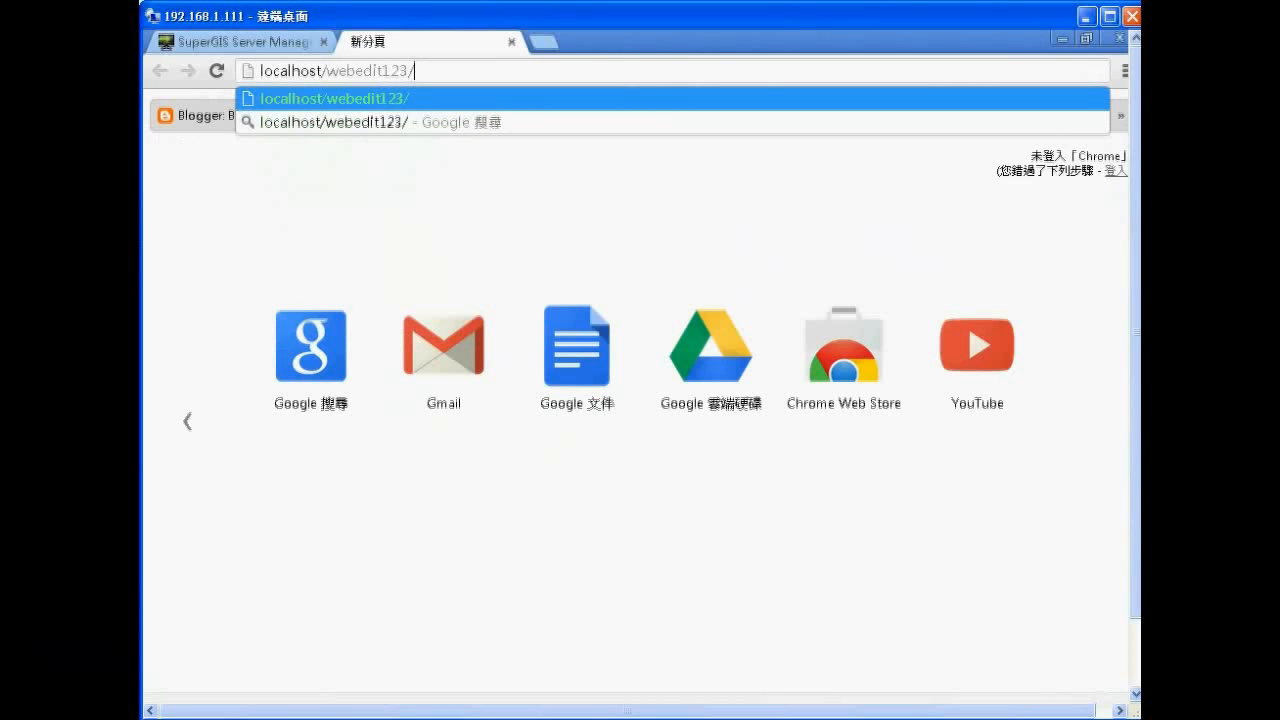
pyautogui.write('mp')
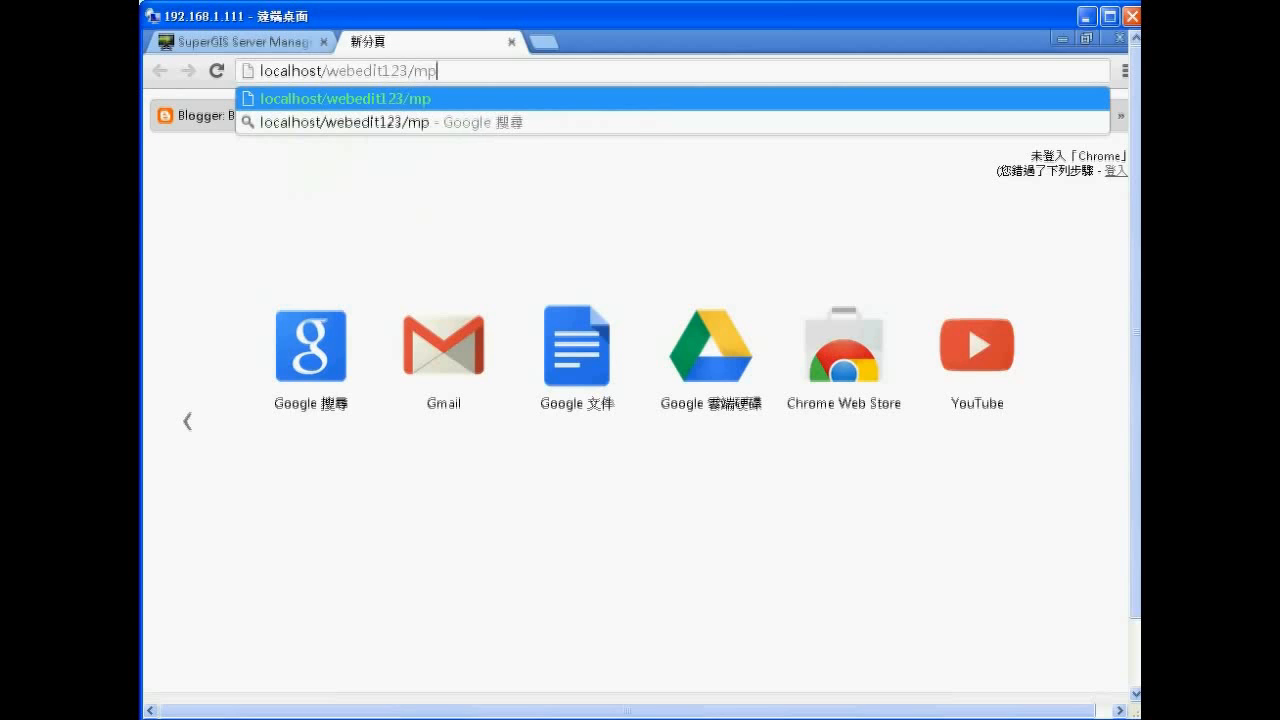
pyautogui.press('BackSpace')
pyautogui.write('apedit')
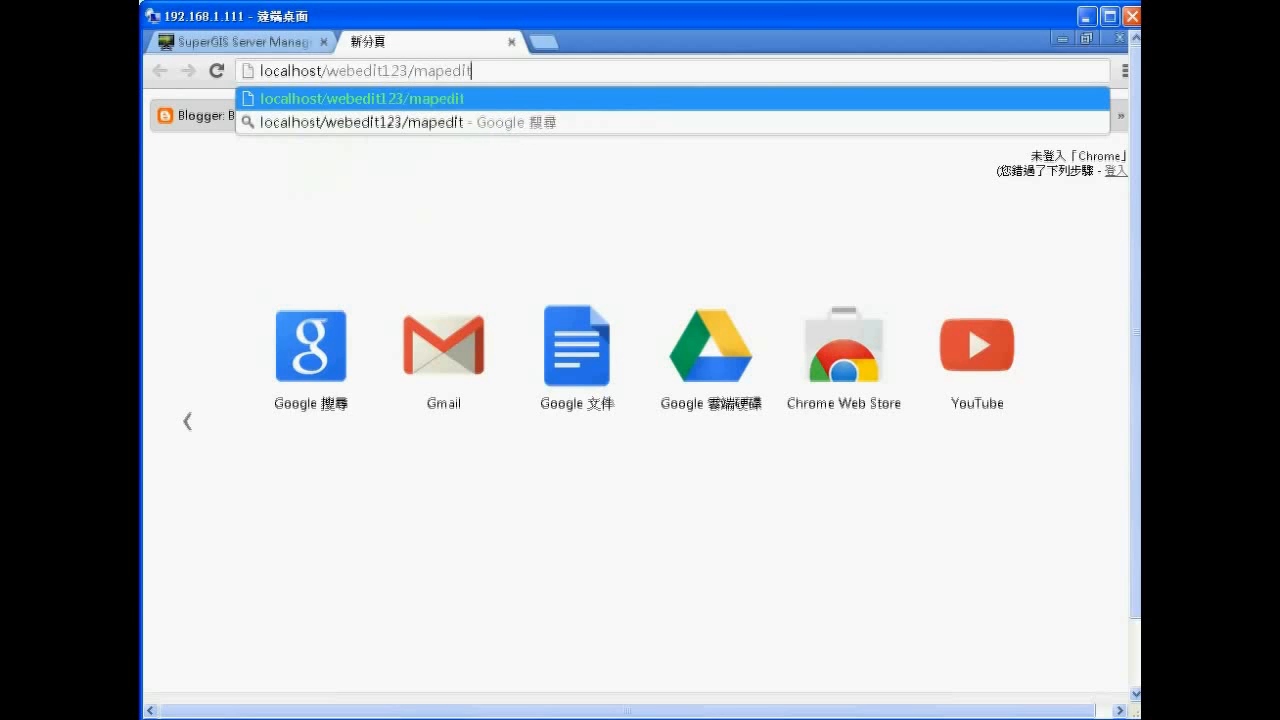
pyautogui.write('or.')
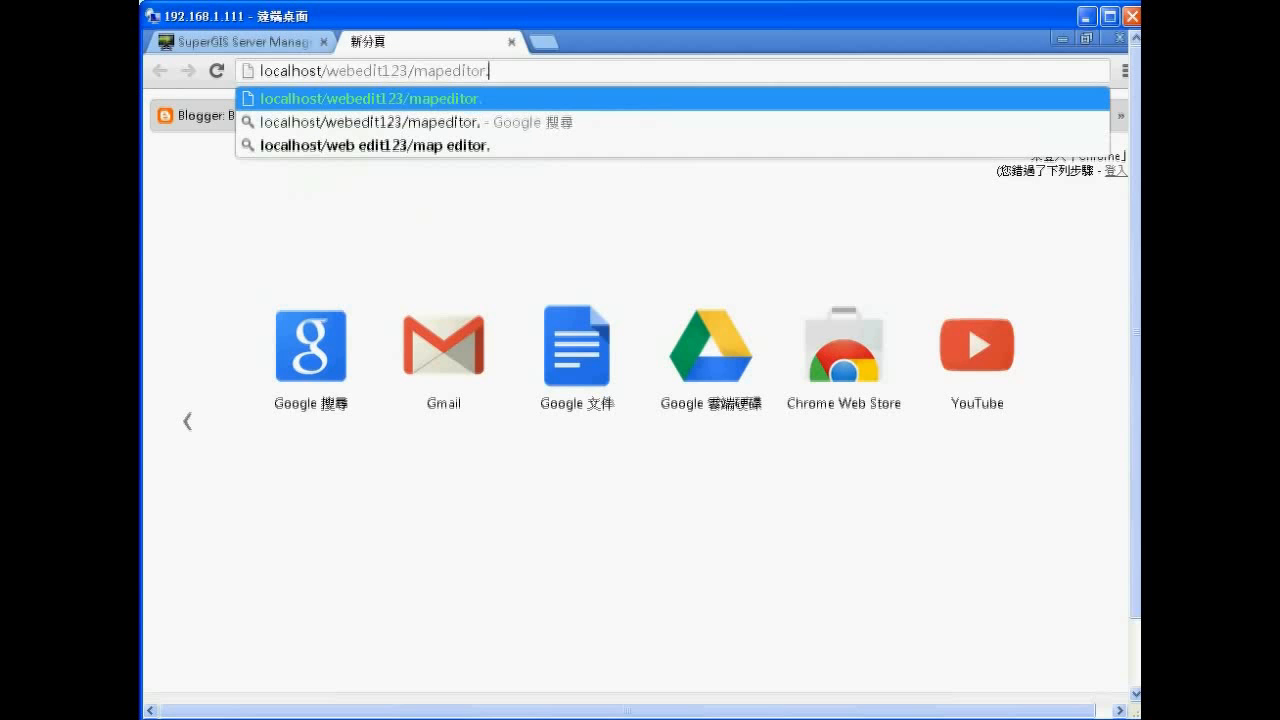
pyautogui.write('htm')
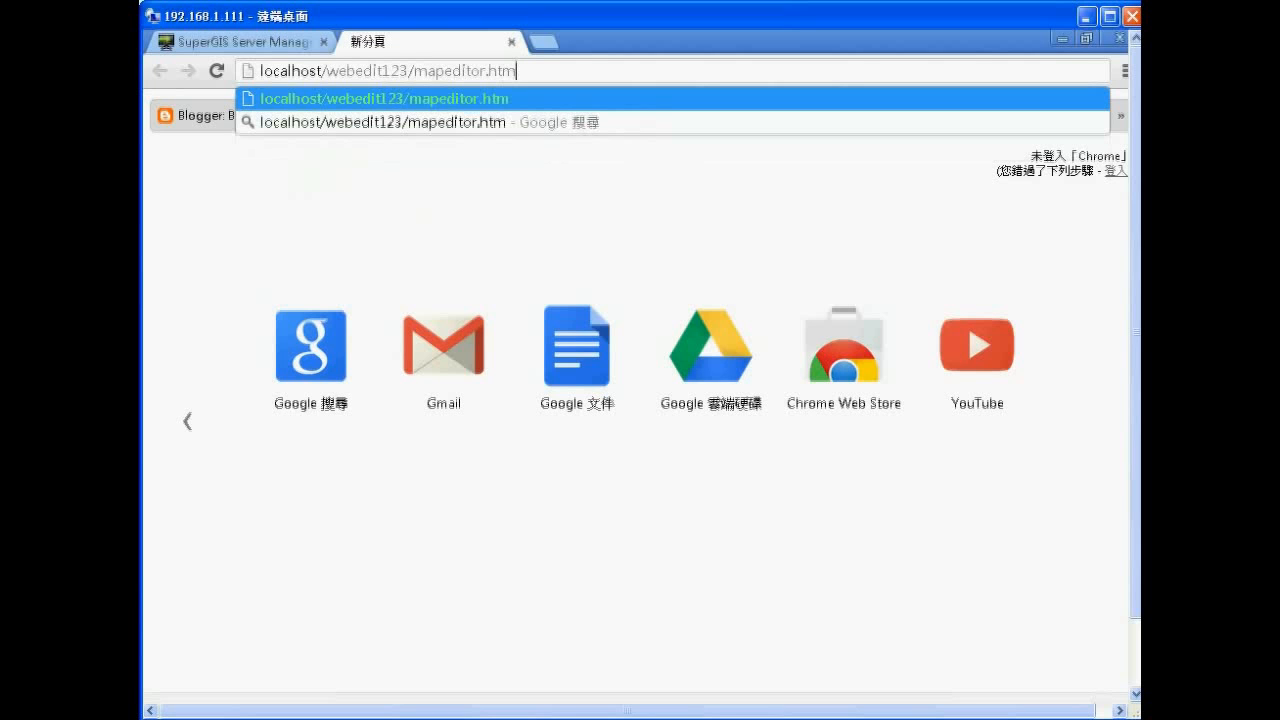
pyautogui.press('Return')
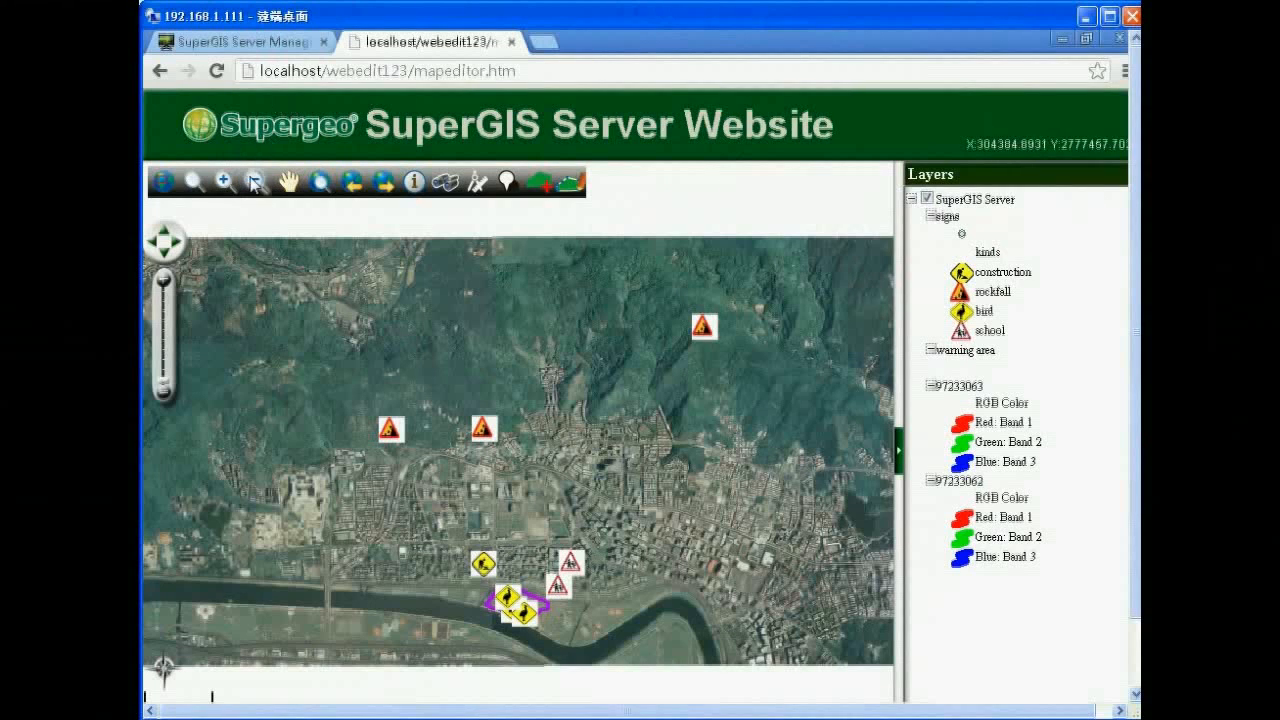
# Zoom in on the purple warning area by the river and select the warning area layer.
pyautogui.click(226, 184)
pyautogui.moveTo(450, 521); pyautogui.dragTo(596, 622)
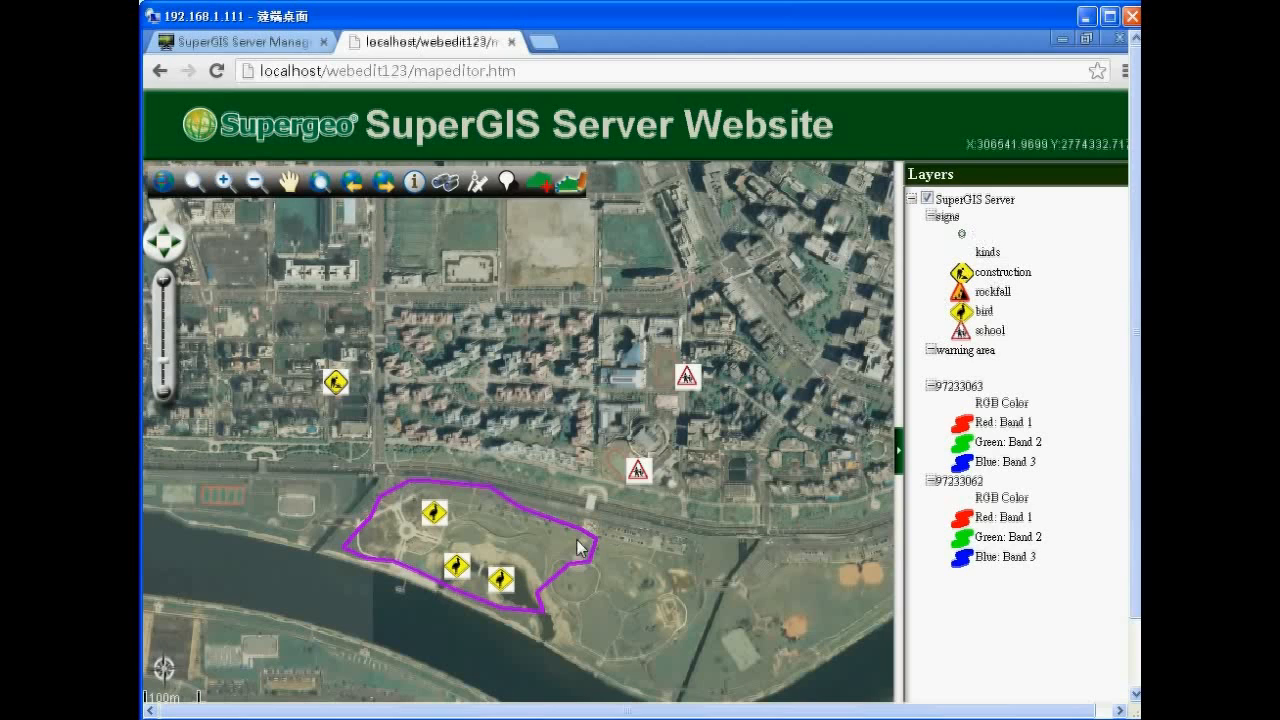
pyautogui.click(970, 352)
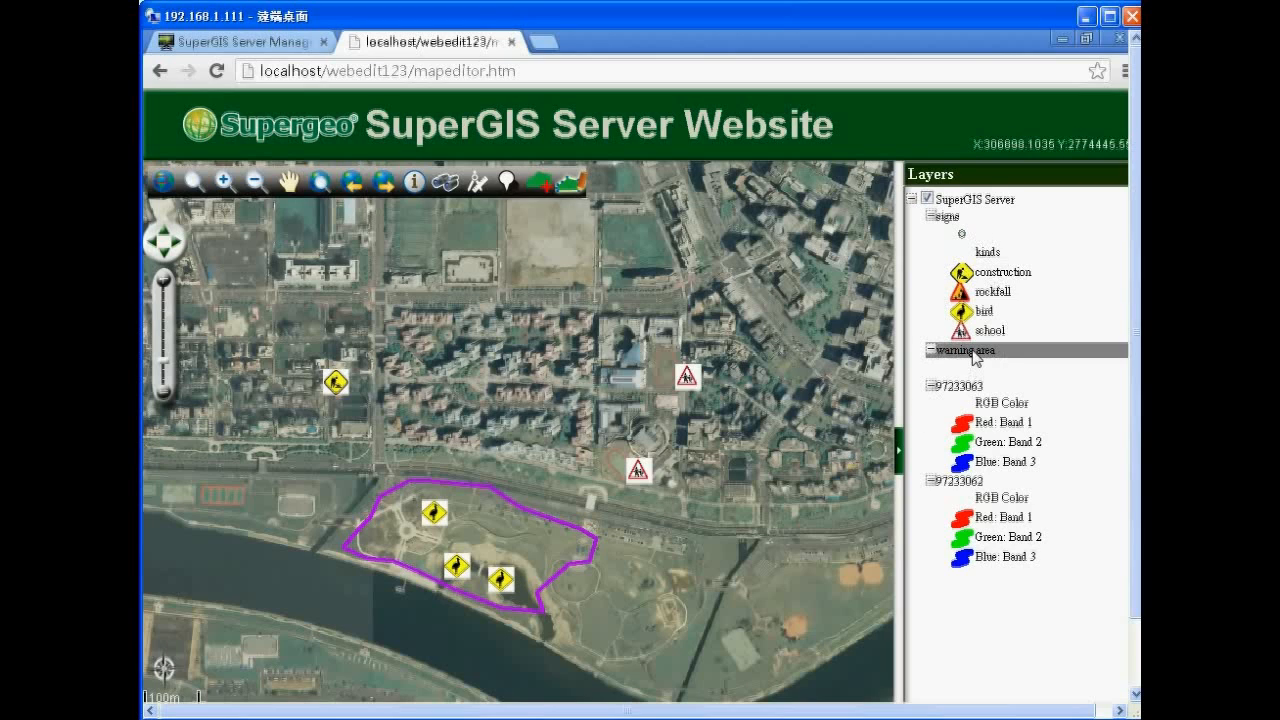
# Reshape the purple warning-area polygon by moving two vertices and adding one on the top edge, then save it.
pyautogui.click(568, 190)
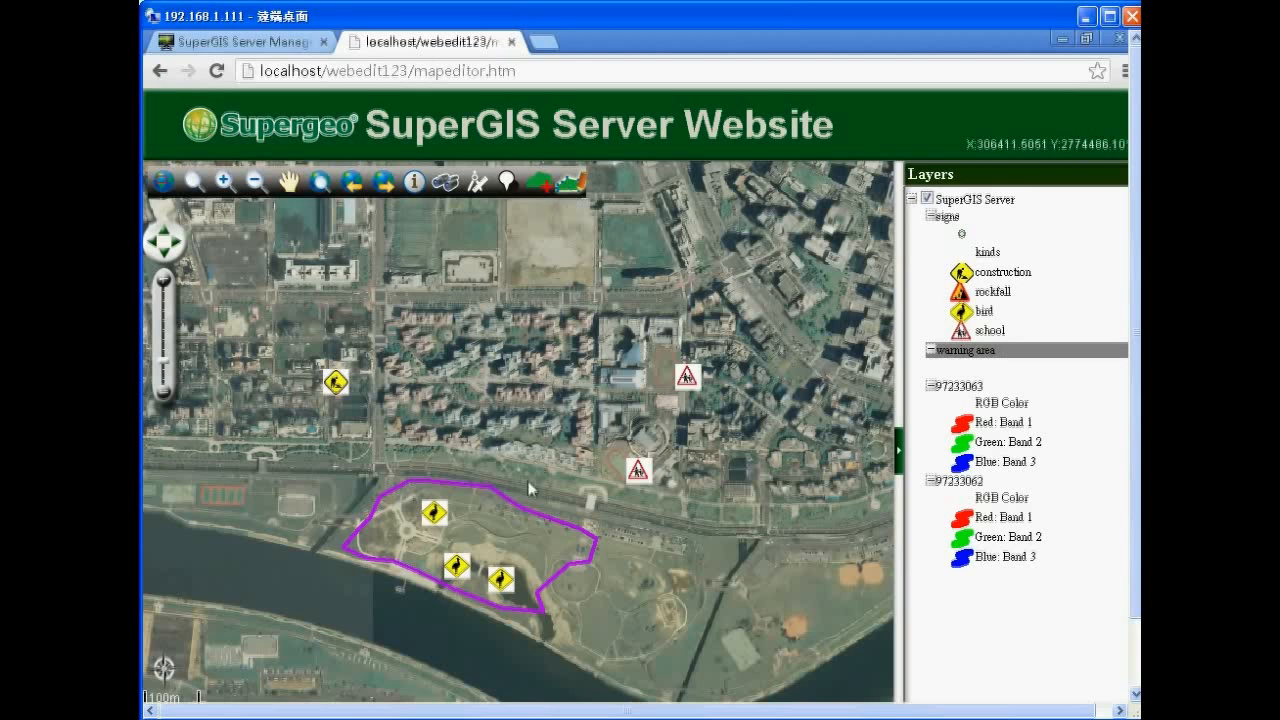
pyautogui.click(522, 512)
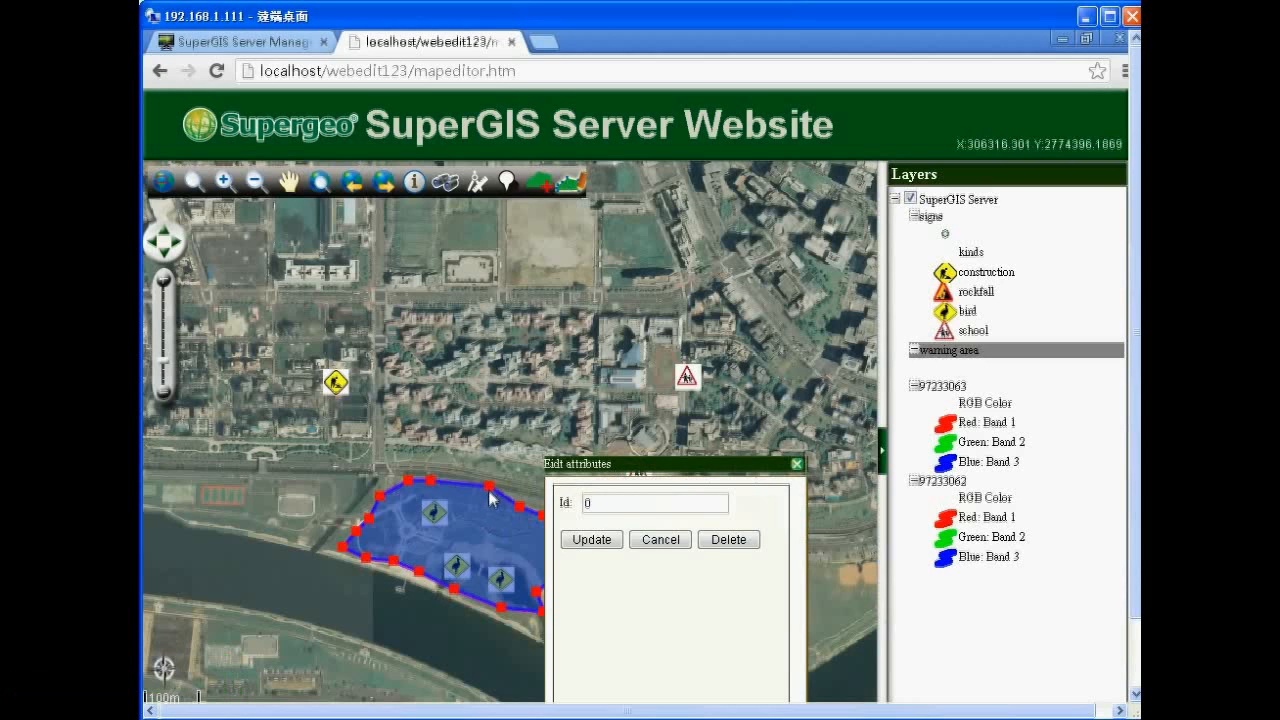
pyautogui.moveTo(489, 488)
pyautogui.mouseDown()
pyautogui.moveTo(466, 509)
pyautogui.moveTo(479, 466)
pyautogui.mouseUp()
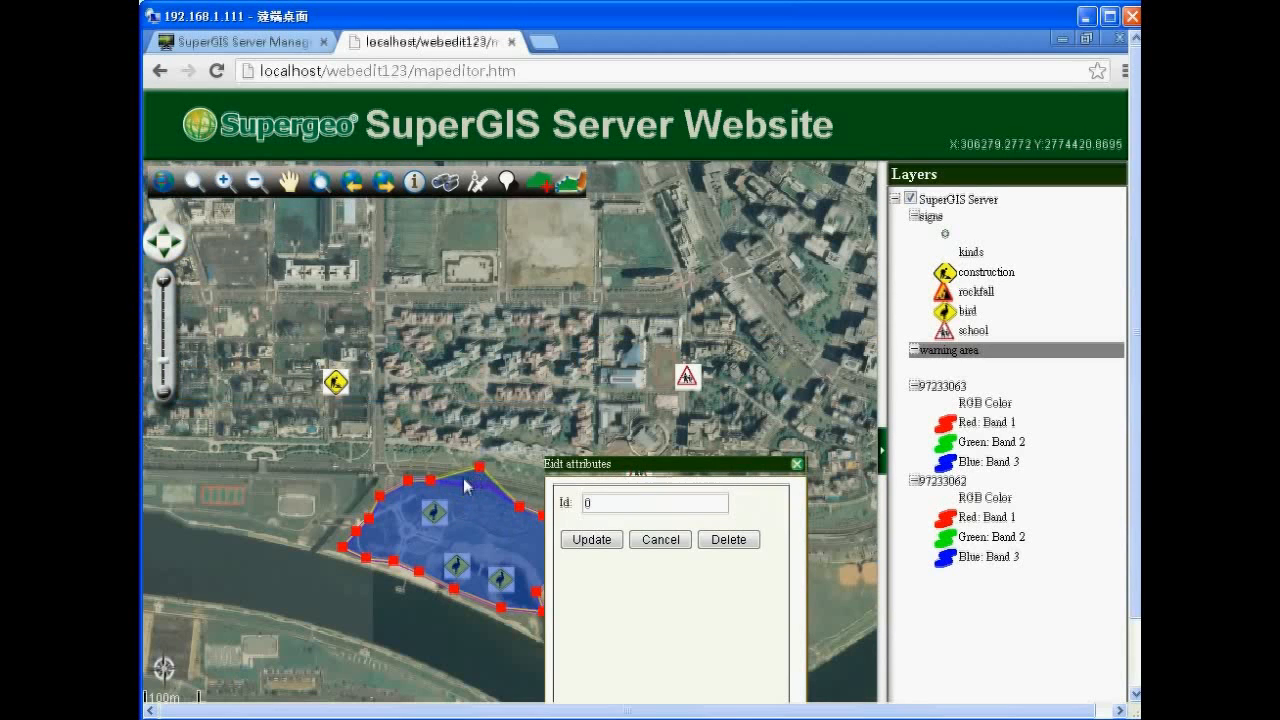
pyautogui.click(452, 474)
pyautogui.moveTo(407, 484); pyautogui.dragTo(399, 470)
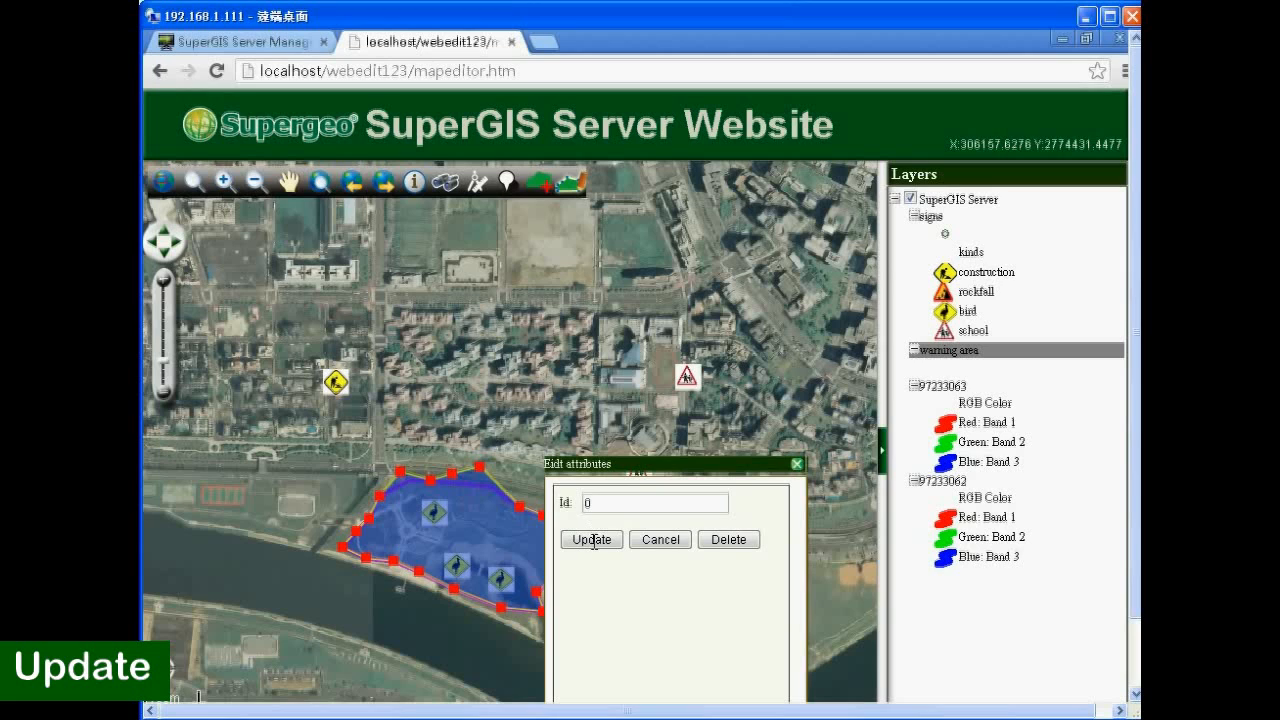
pyautogui.click(593, 540)
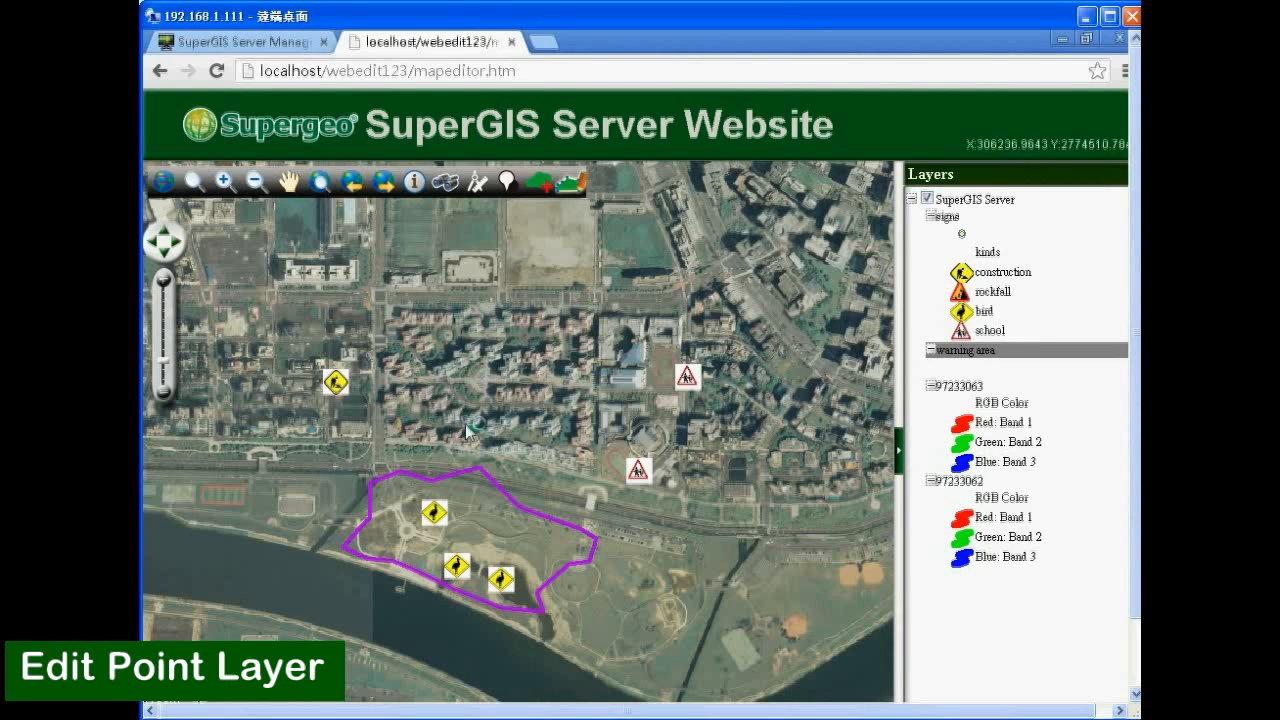
# Select the signs layer and pan east to the city blocks by the running track.
pyautogui.click(966, 220)
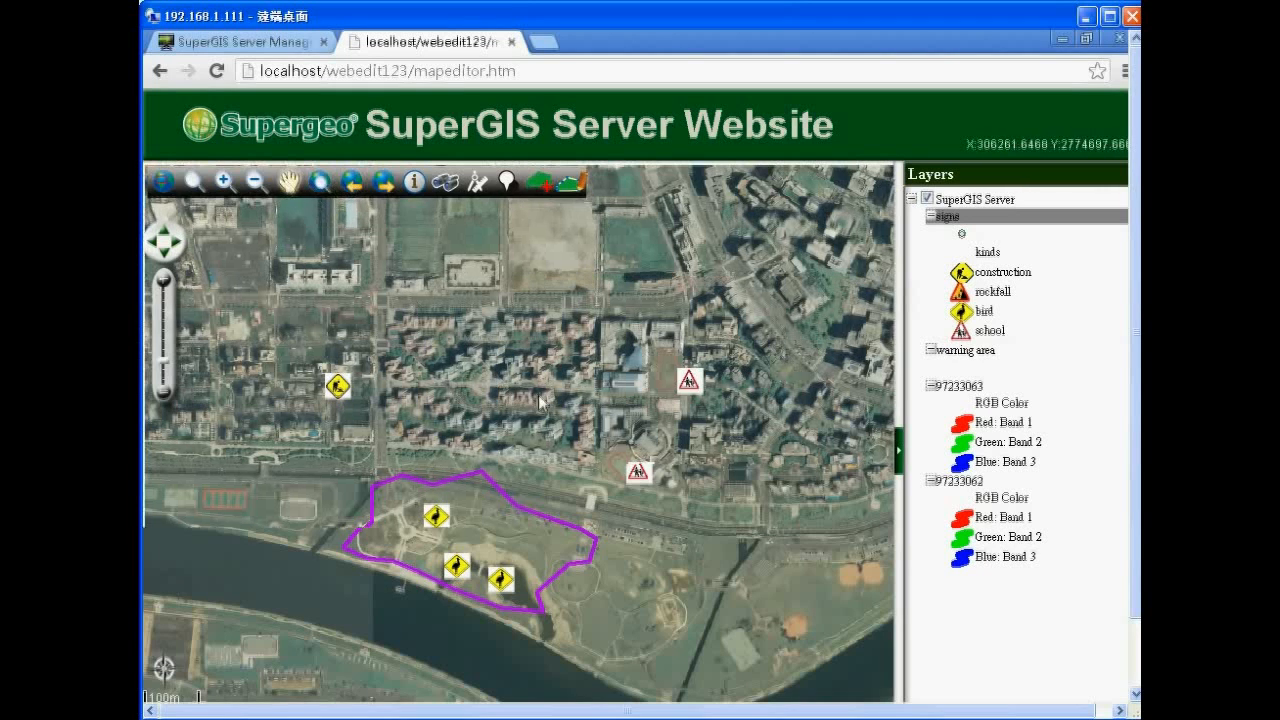
pyautogui.moveTo(415, 305); pyautogui.dragTo(583, 423)
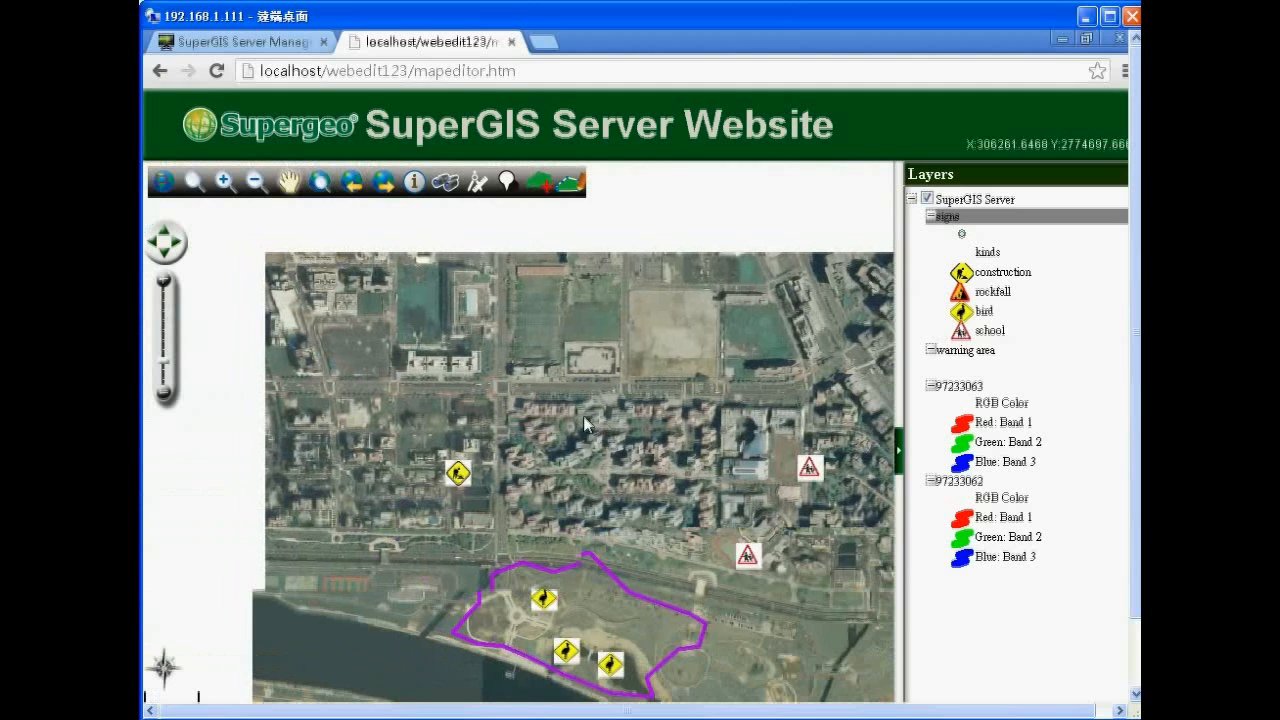
pyautogui.moveTo(552, 429); pyautogui.dragTo(417, 514)
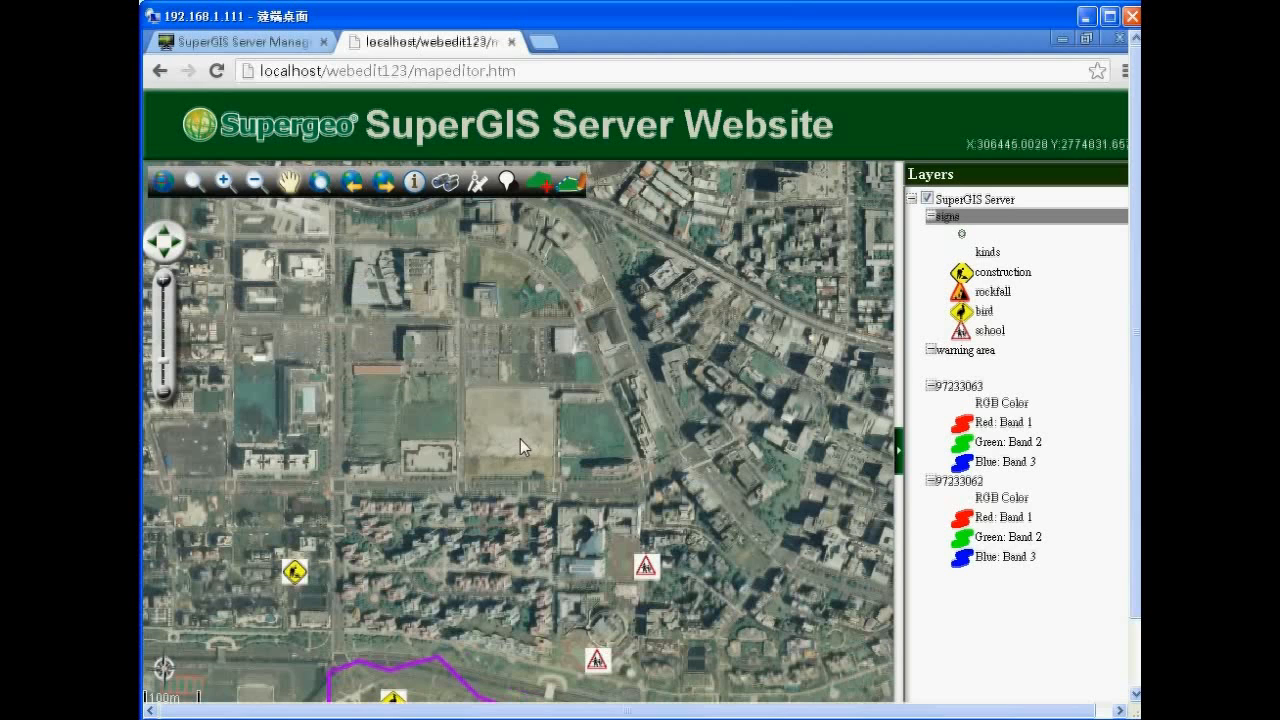
pyautogui.moveTo(599, 423); pyautogui.dragTo(403, 383)
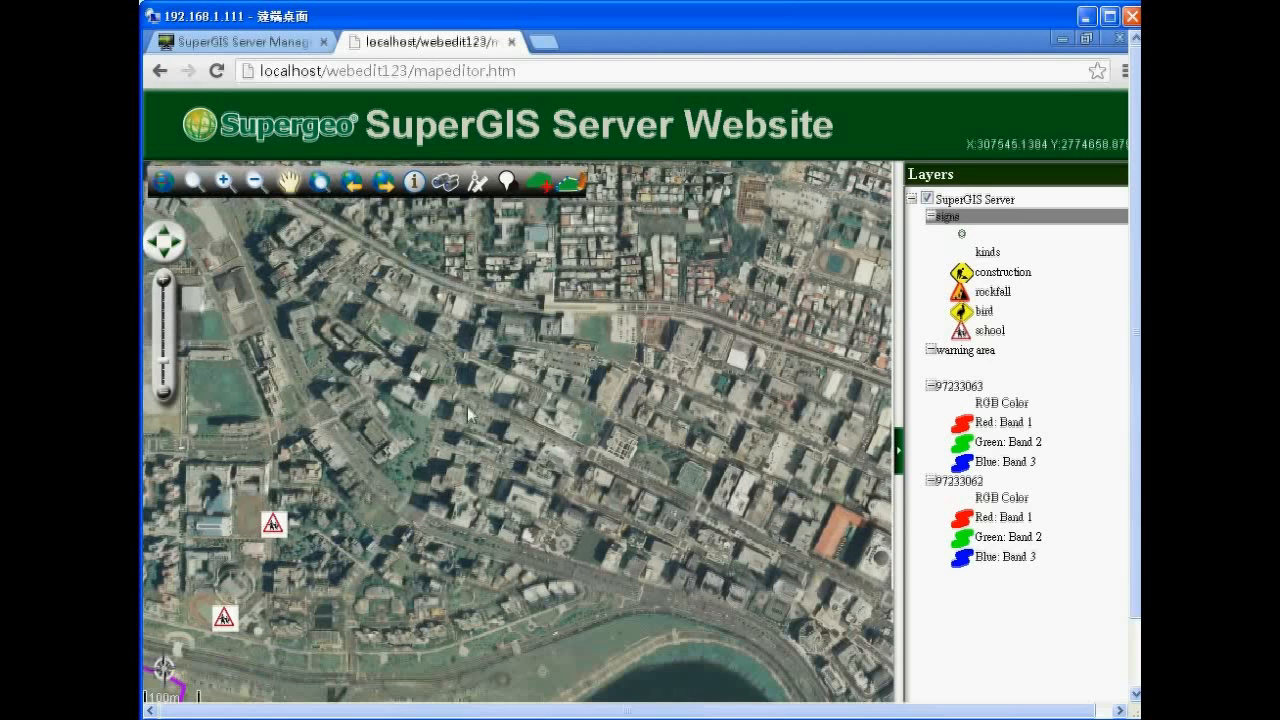
pyautogui.moveTo(648, 466); pyautogui.dragTo(457, 405)
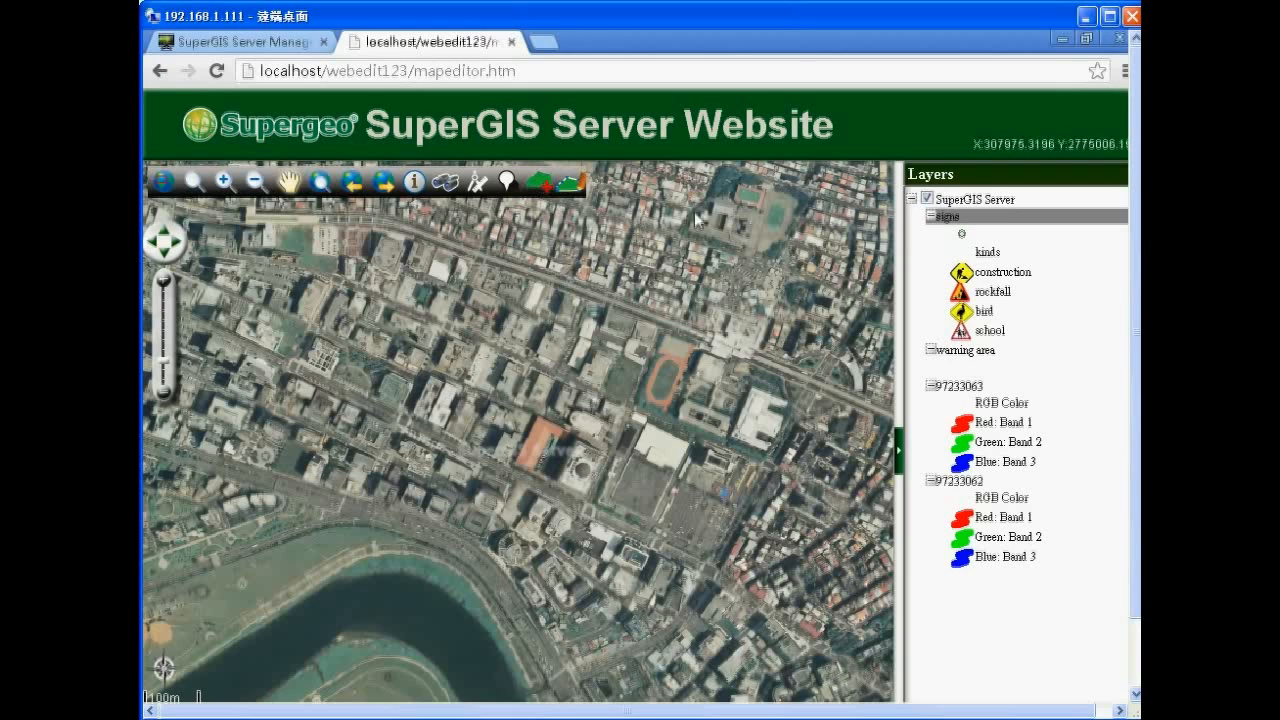
# Place a new sign point north of the running track with kind 'school' and save it.
pyautogui.click(542, 182)
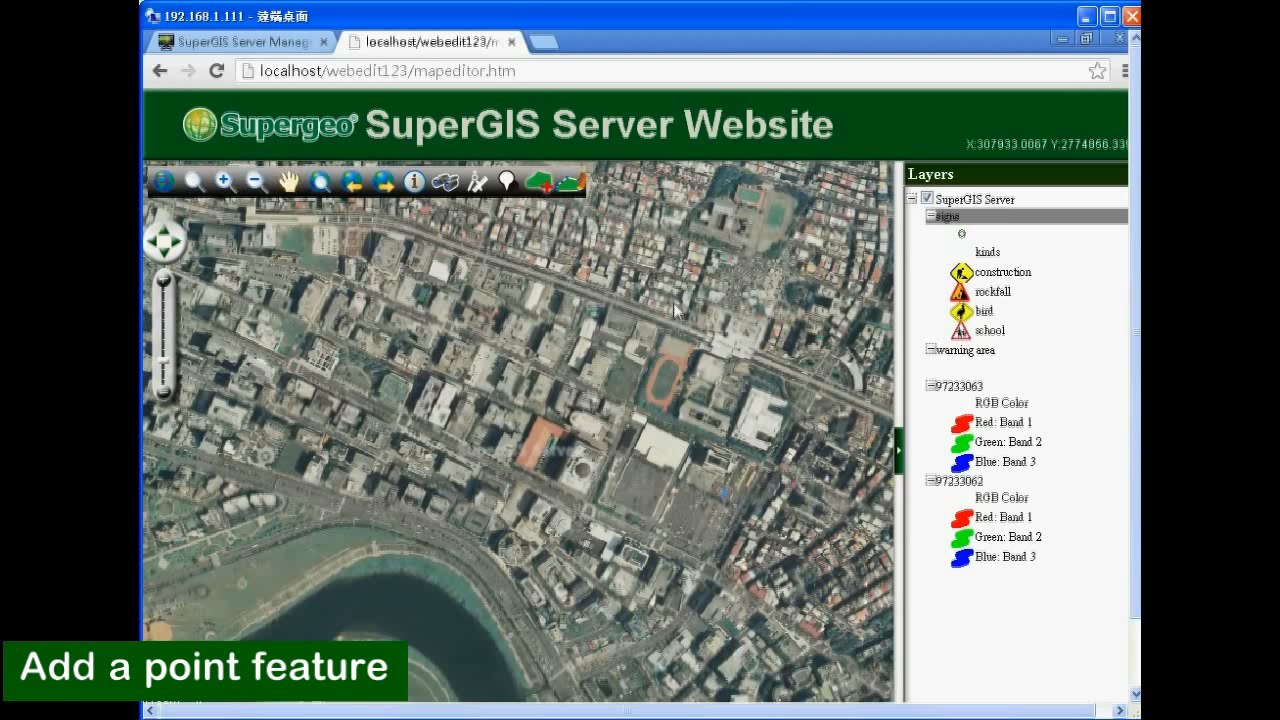
pyautogui.click(683, 328)
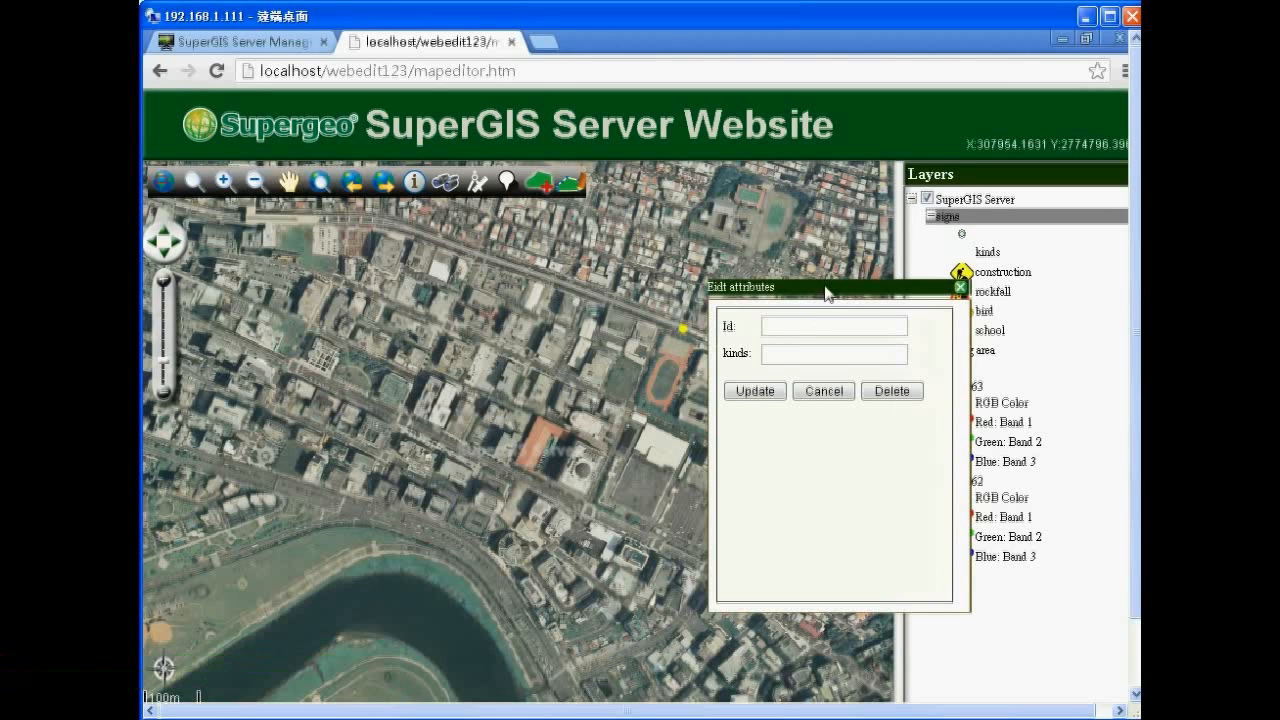
pyautogui.click(809, 356)
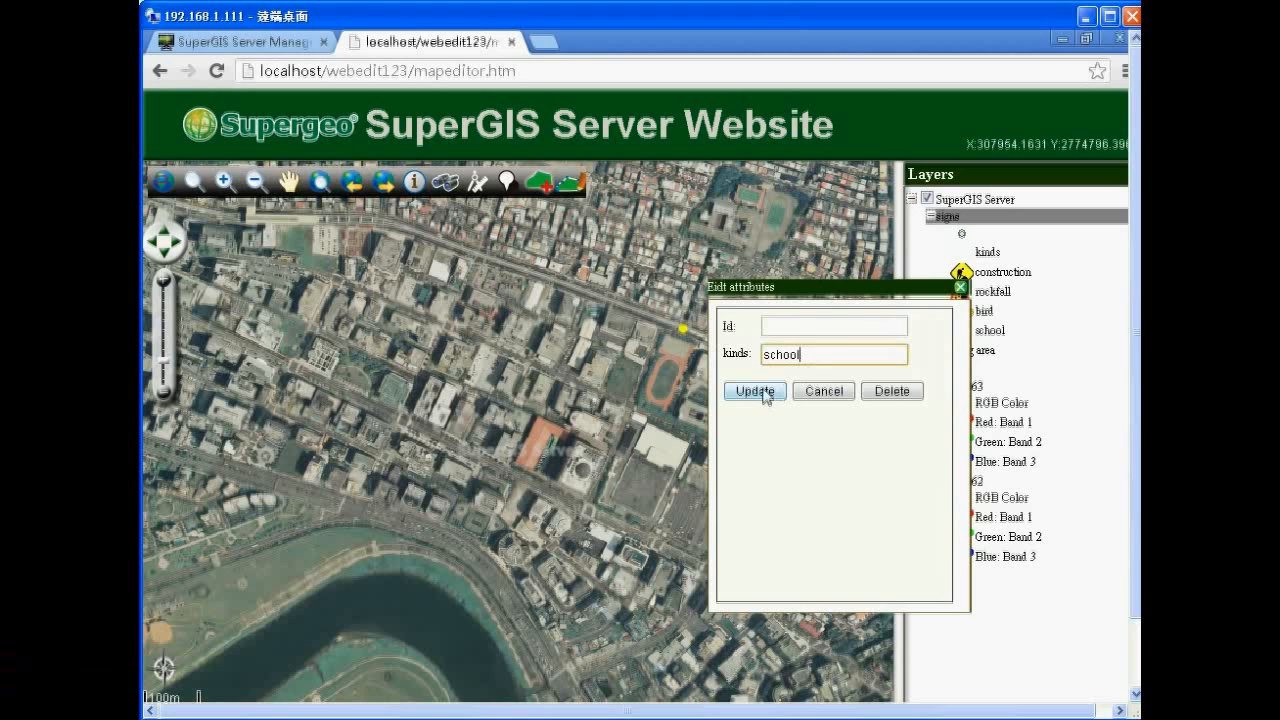
pyautogui.click(764, 391)
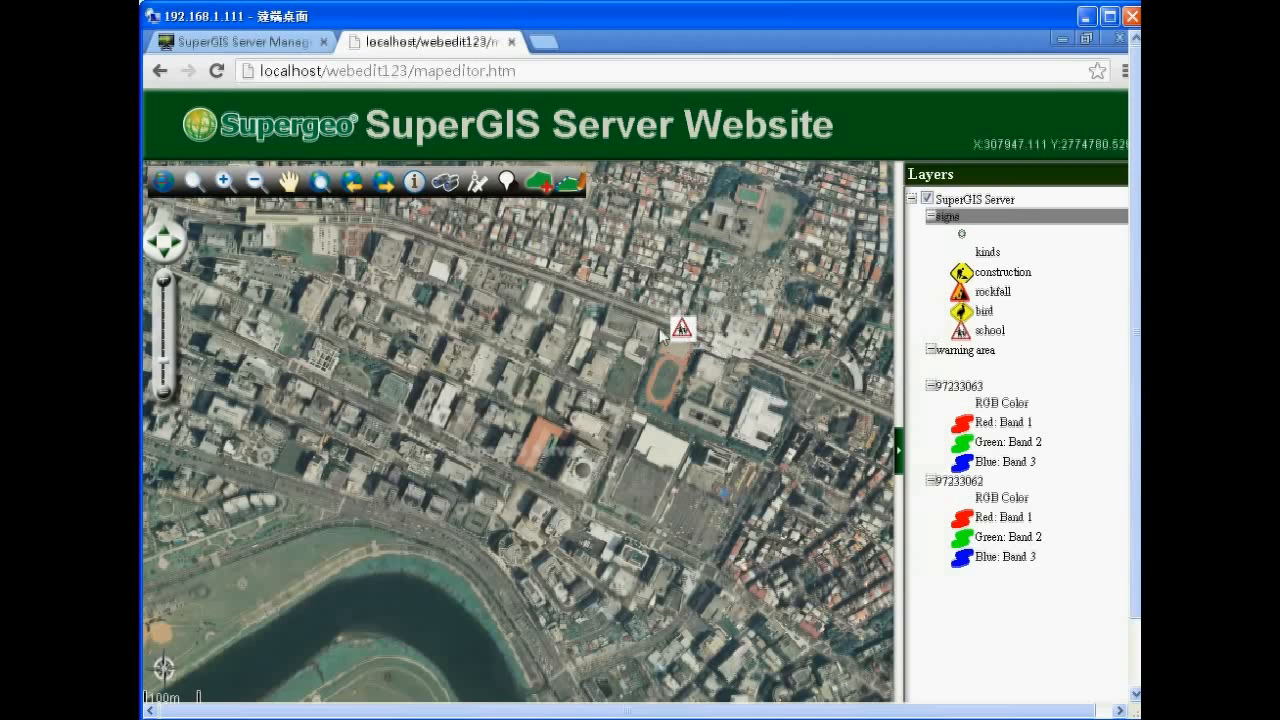
pyautogui.moveTo(1137, 476)
pyautogui.mouseDown()
pyautogui.moveTo(1139, 518)
pyautogui.moveTo(1137, 473)
pyautogui.mouseUp()
# Move the school sign slightly north-west onto the road above the running track and save it.
pyautogui.click(571, 185)
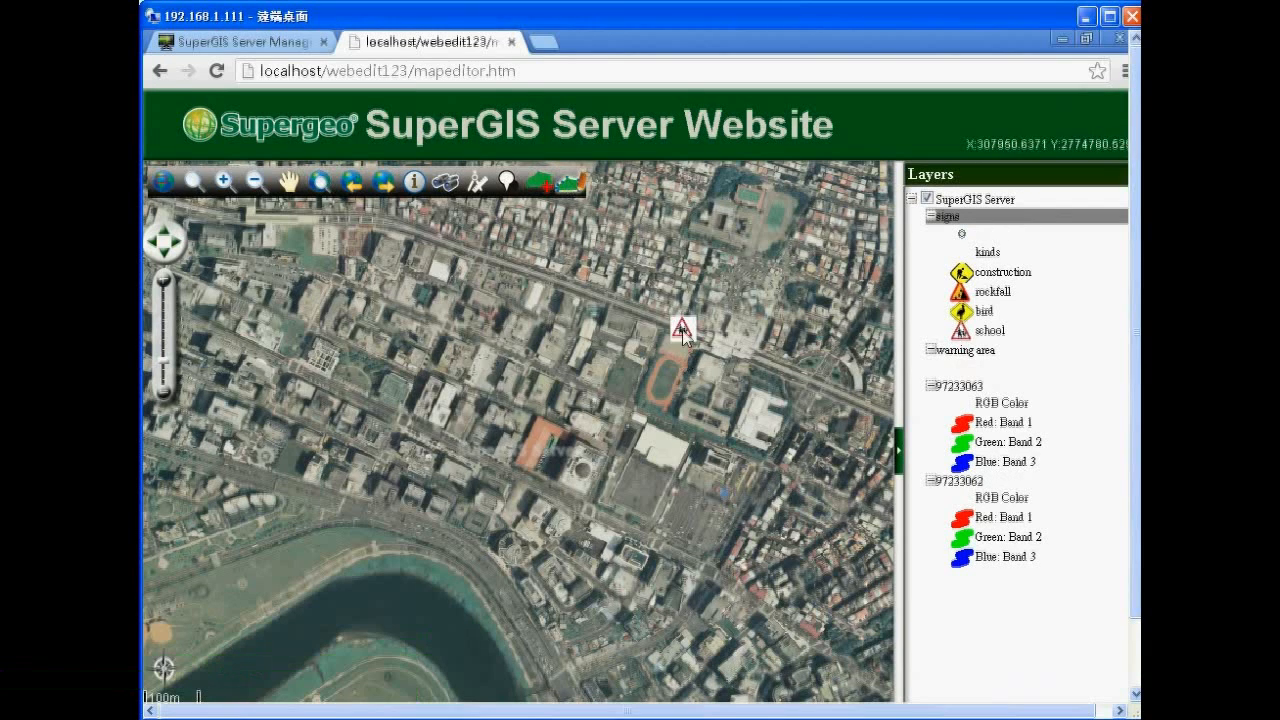
pyautogui.click(683, 333)
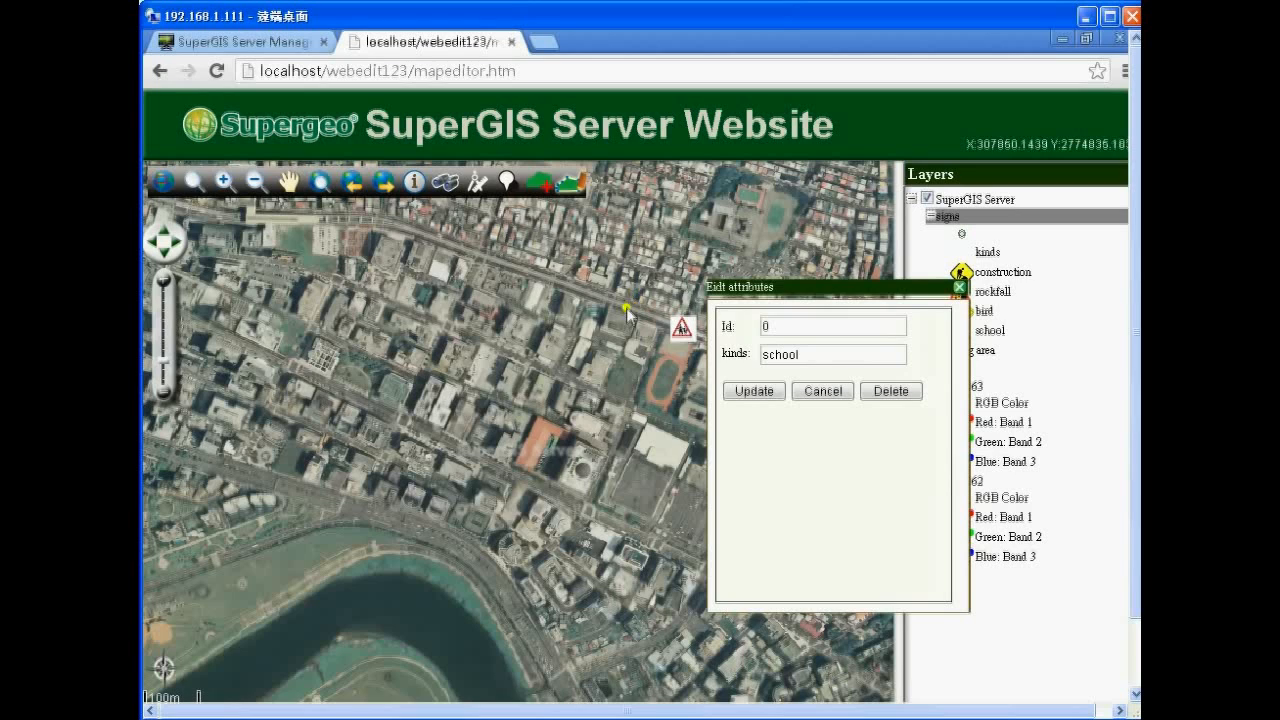
pyautogui.click(755, 392)
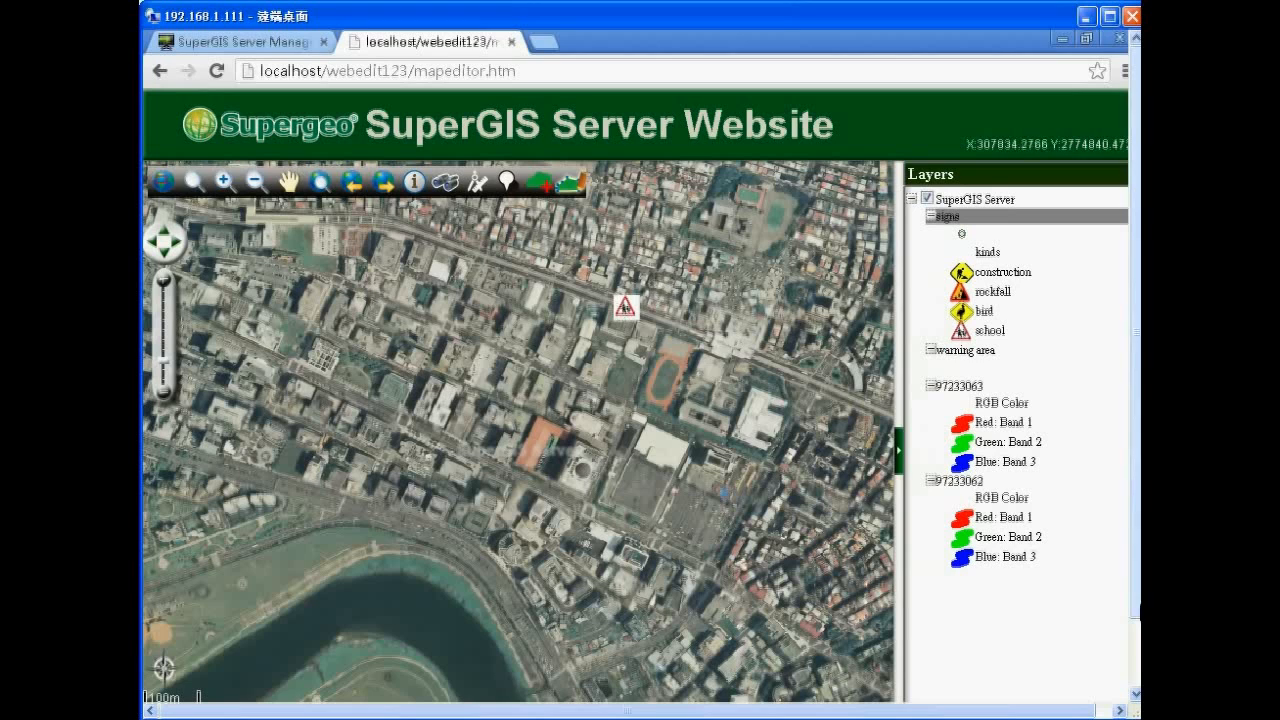
pyautogui.moveTo(1136, 332); pyautogui.dragTo(1136, 402)
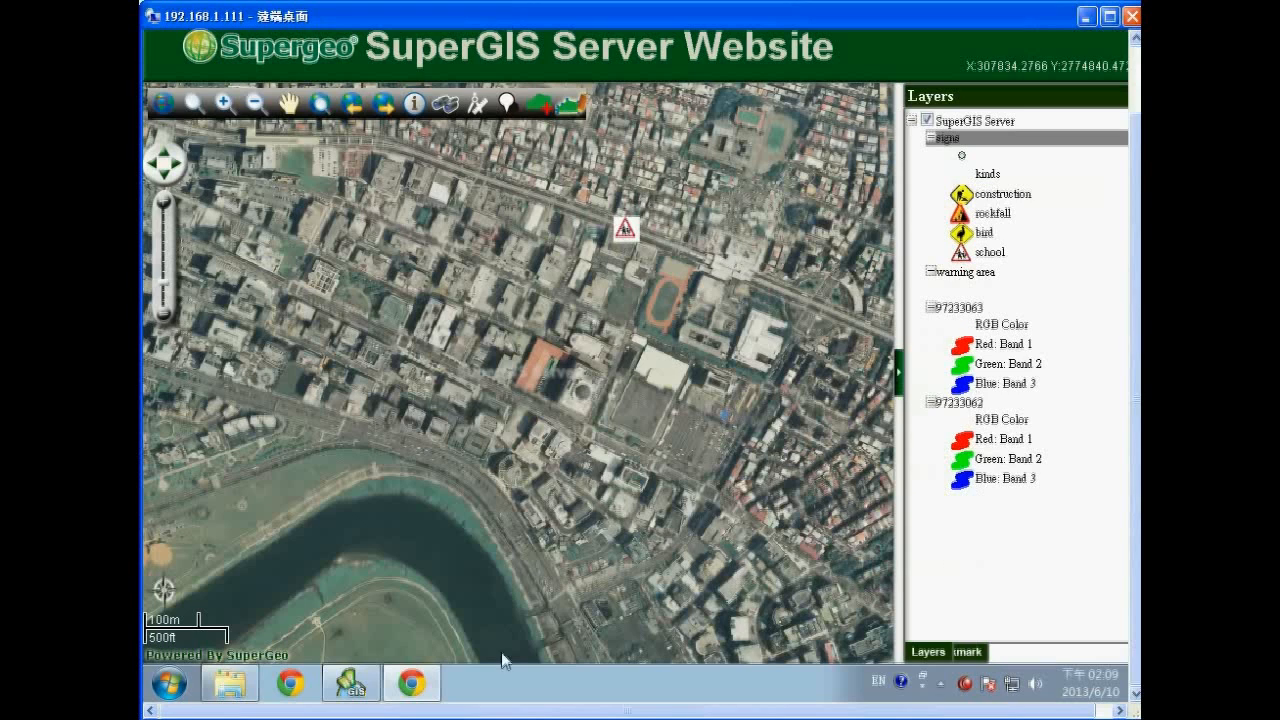
pyautogui.click(349, 689)
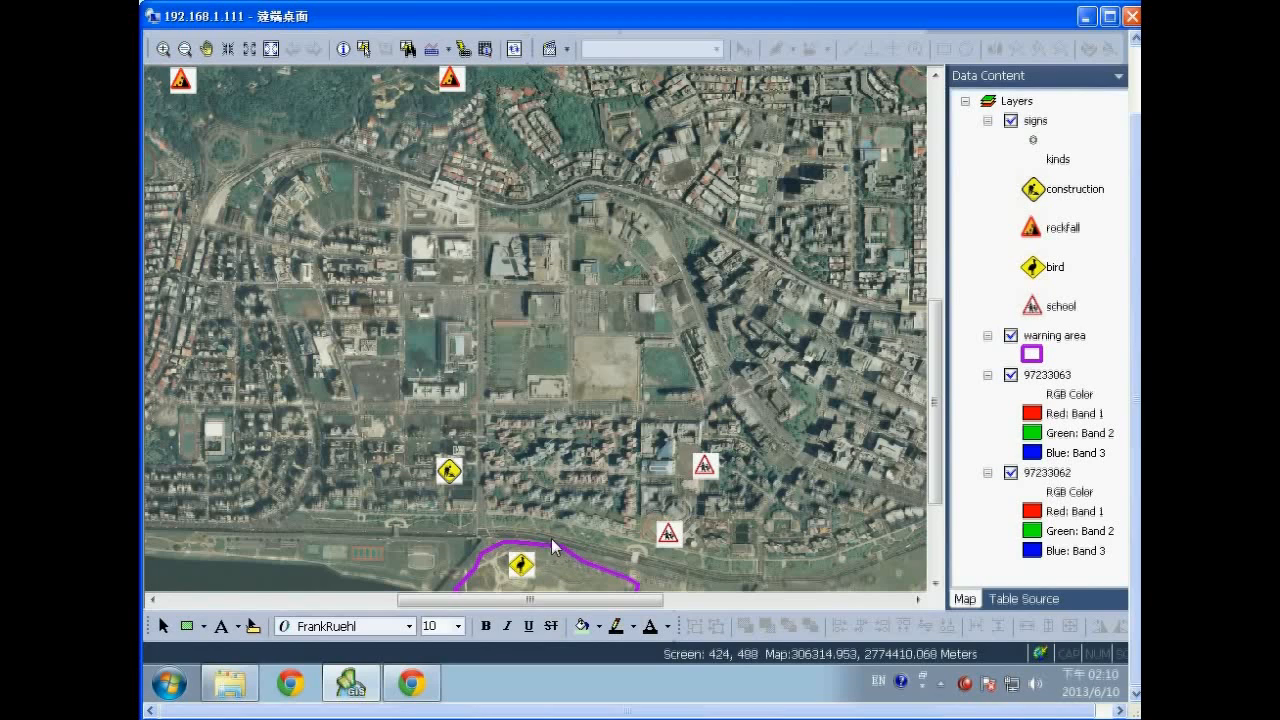
pyautogui.moveTo(1136, 404)
pyautogui.mouseDown()
pyautogui.moveTo(1137, 366)
pyautogui.moveTo(1135, 415)
pyautogui.mouseUp()
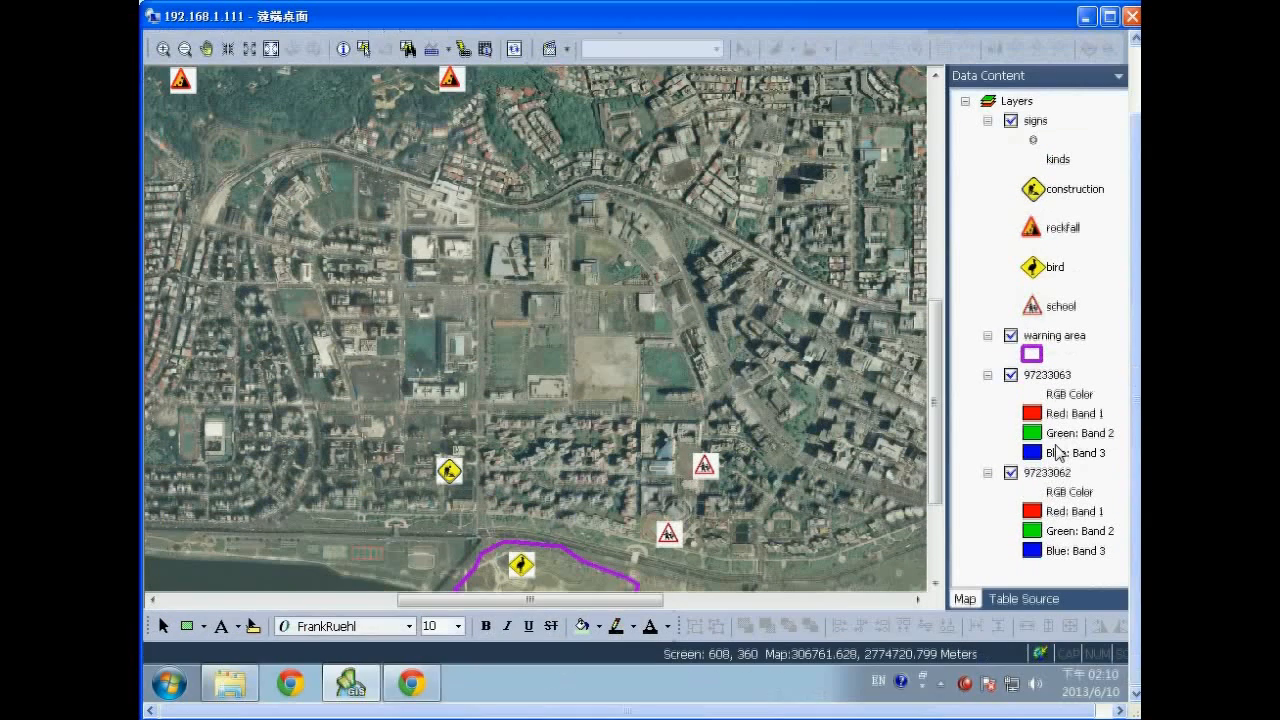
pyautogui.click(411, 683)
pyautogui.moveTo(1137, 276); pyautogui.dragTo(1136, 205)
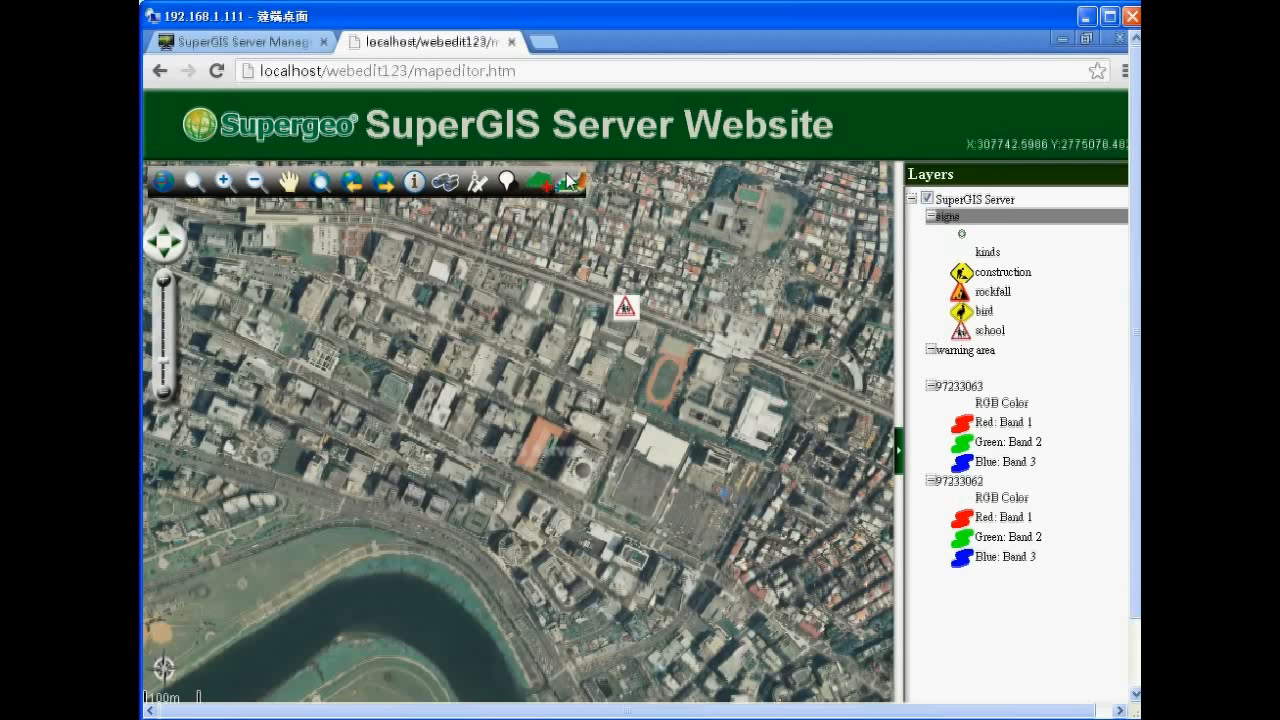
# Pan to the river bend east of the park and select the warning area layer.
pyautogui.click(288, 184)
pyautogui.moveTo(399, 546); pyautogui.dragTo(730, 325)
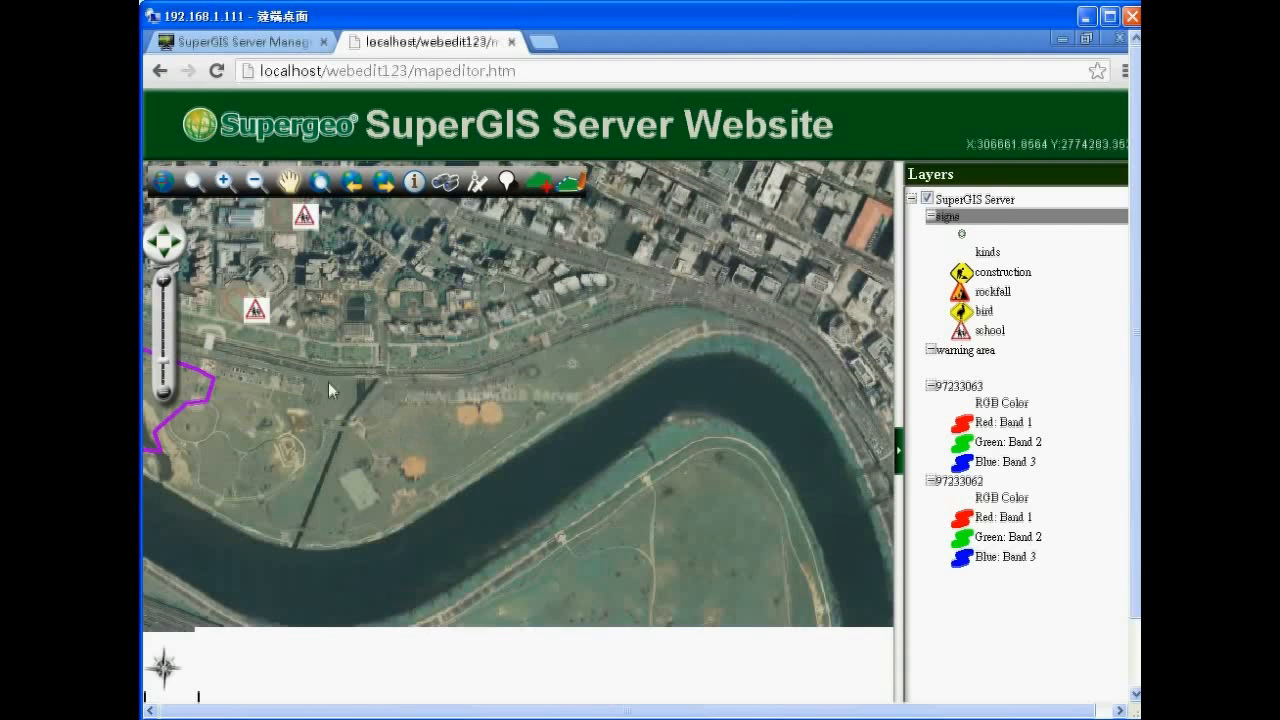
pyautogui.click(985, 351)
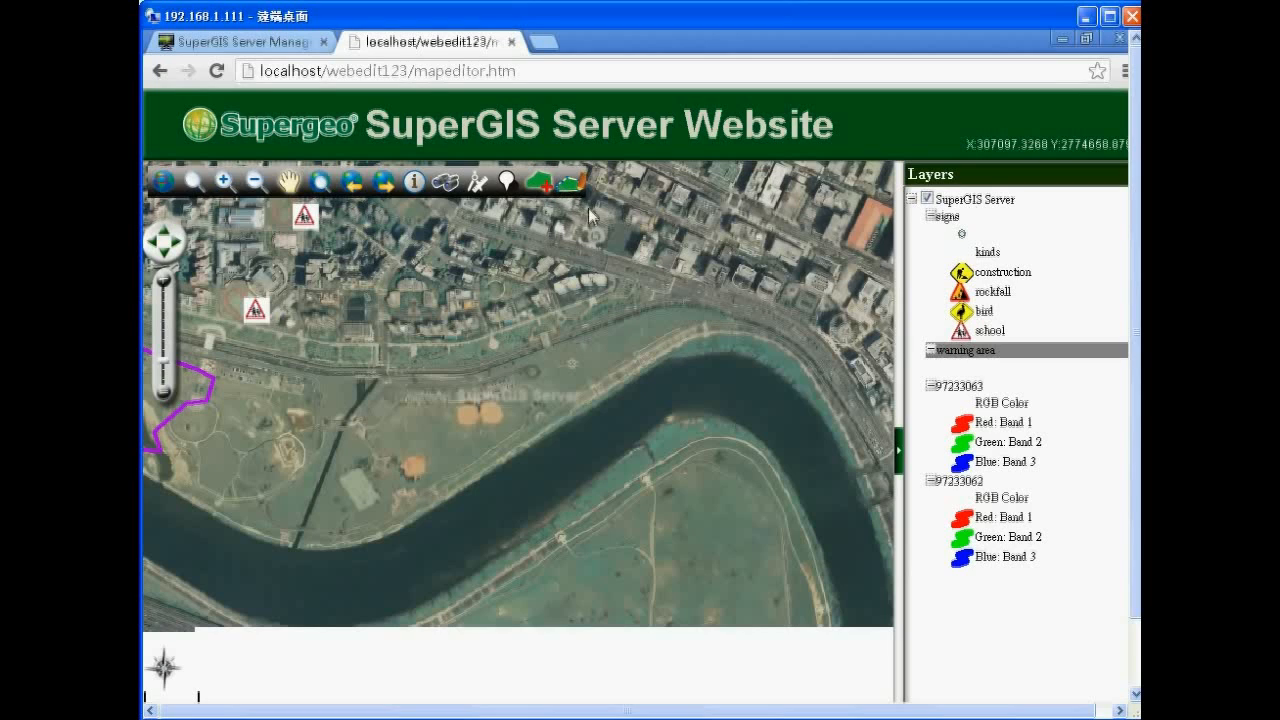
# Begin outlining a new warning area, tracing south-west along the riverbank.
pyautogui.click(683, 303)
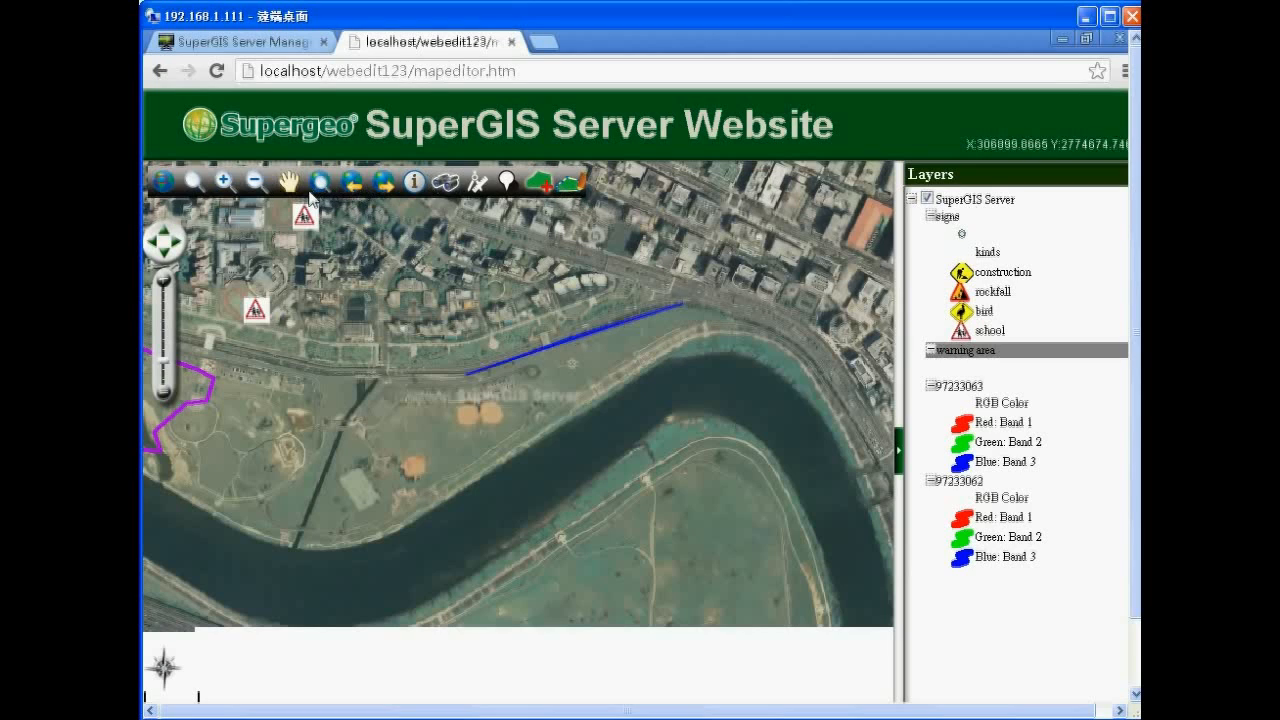
pyautogui.doubleClick(706, 333)
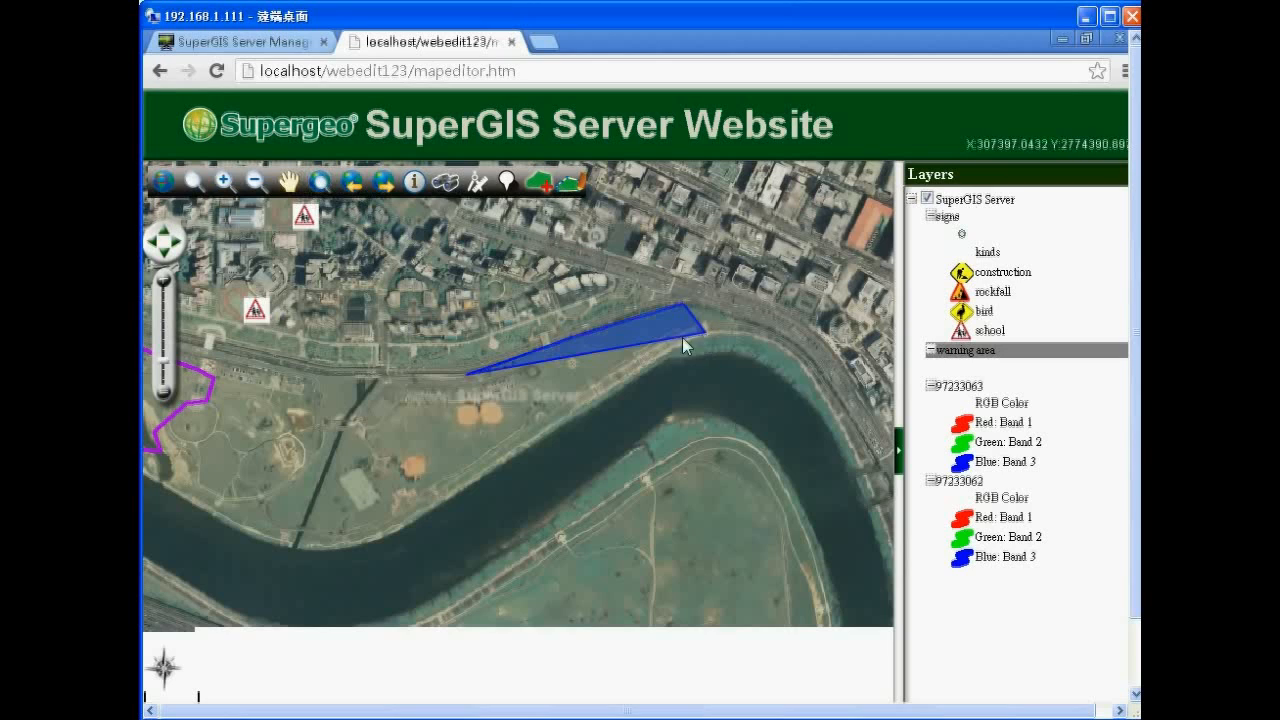
pyautogui.click(632, 357)
pyautogui.click(610, 387)
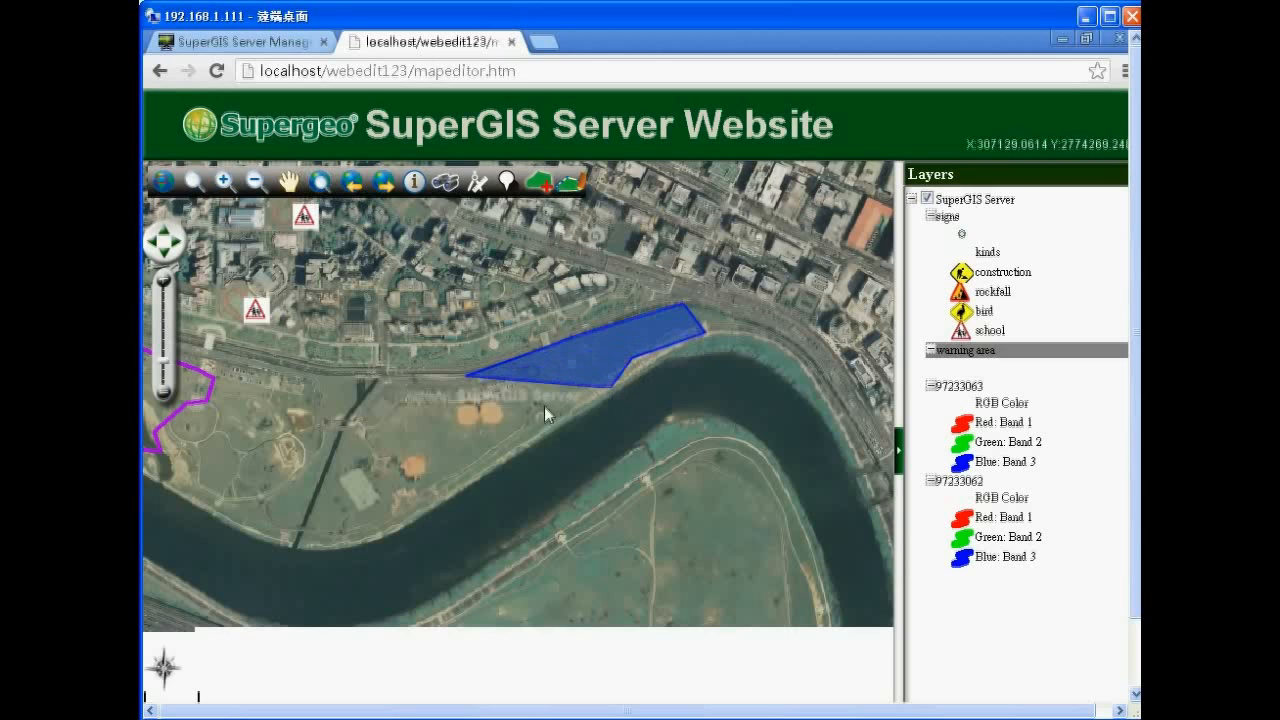
pyautogui.click(512, 435)
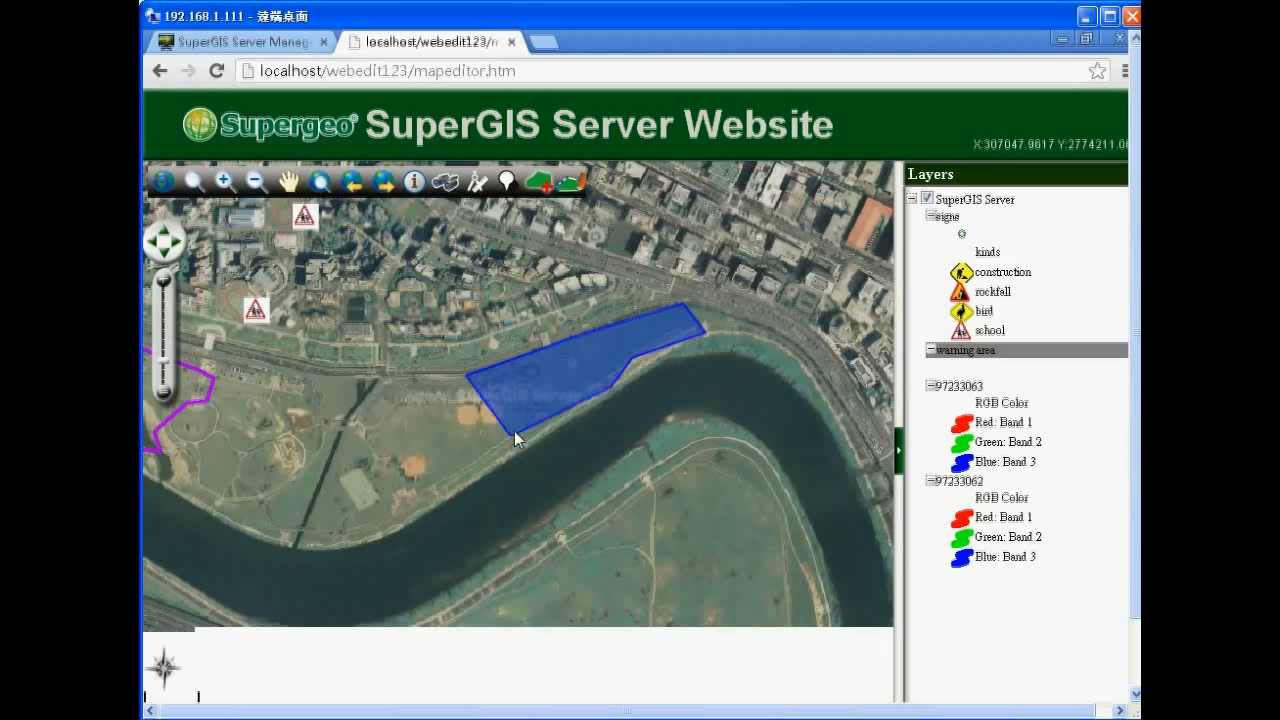
pyautogui.click(468, 463)
pyautogui.click(386, 516)
# Close the riverside polygon's left end up to its top edge and save it.
pyautogui.click(331, 538)
pyautogui.click(317, 494)
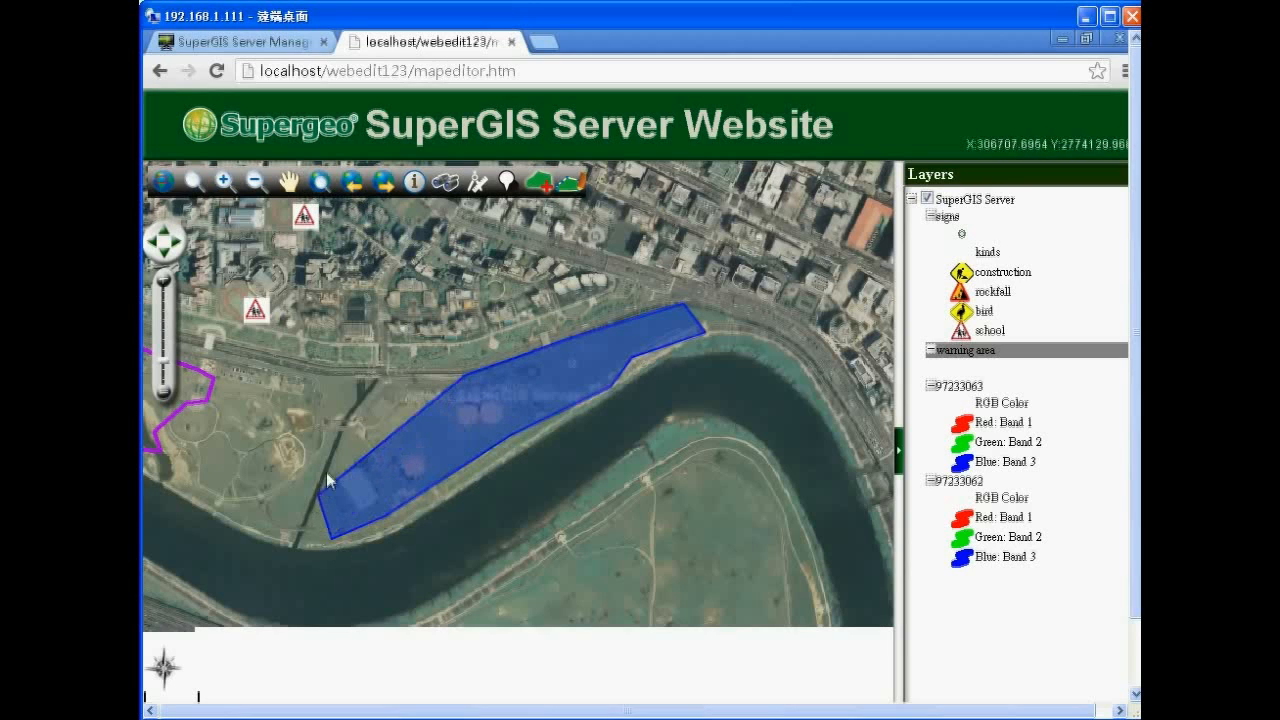
pyautogui.click(353, 412)
pyautogui.click(389, 378)
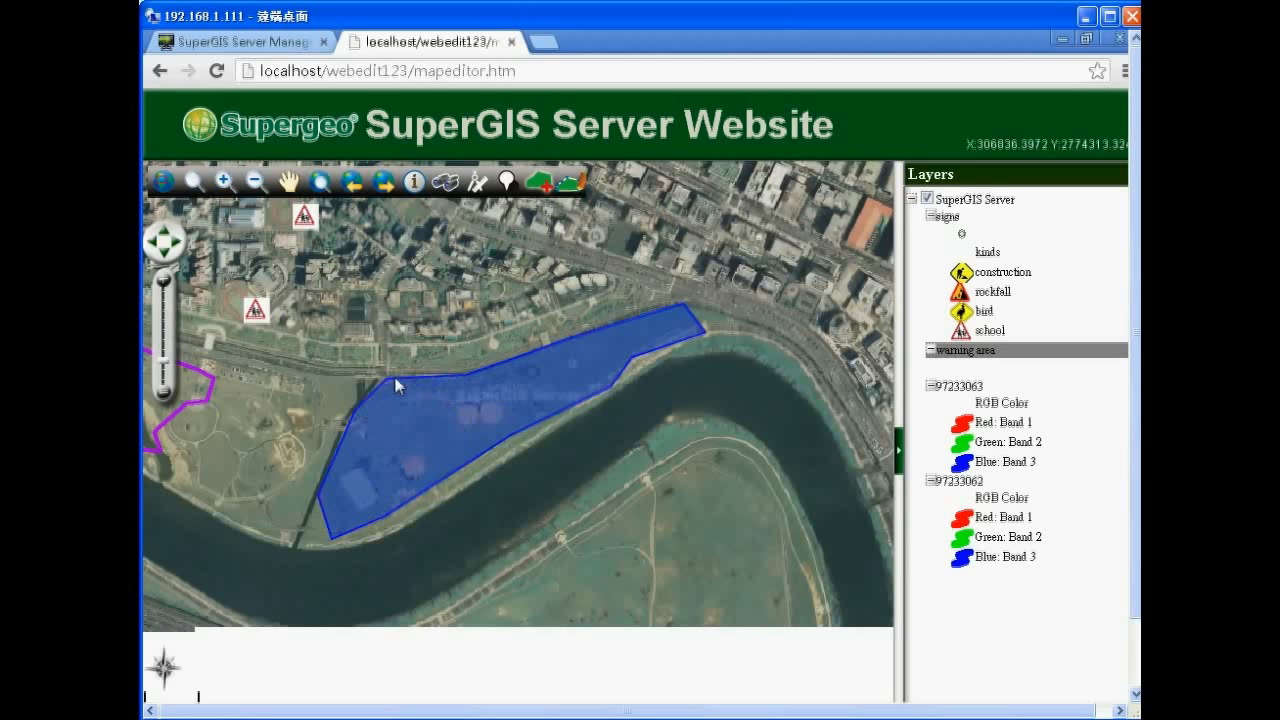
pyautogui.doubleClick(396, 384)
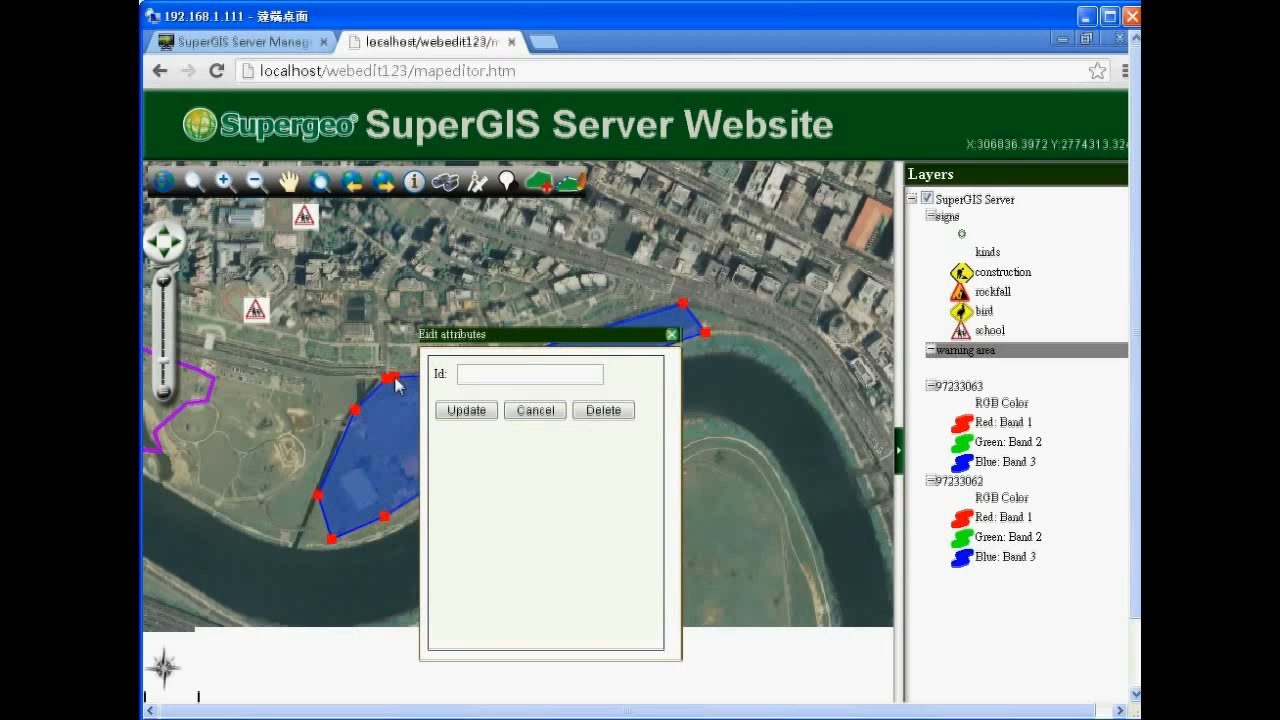
pyautogui.click(466, 411)
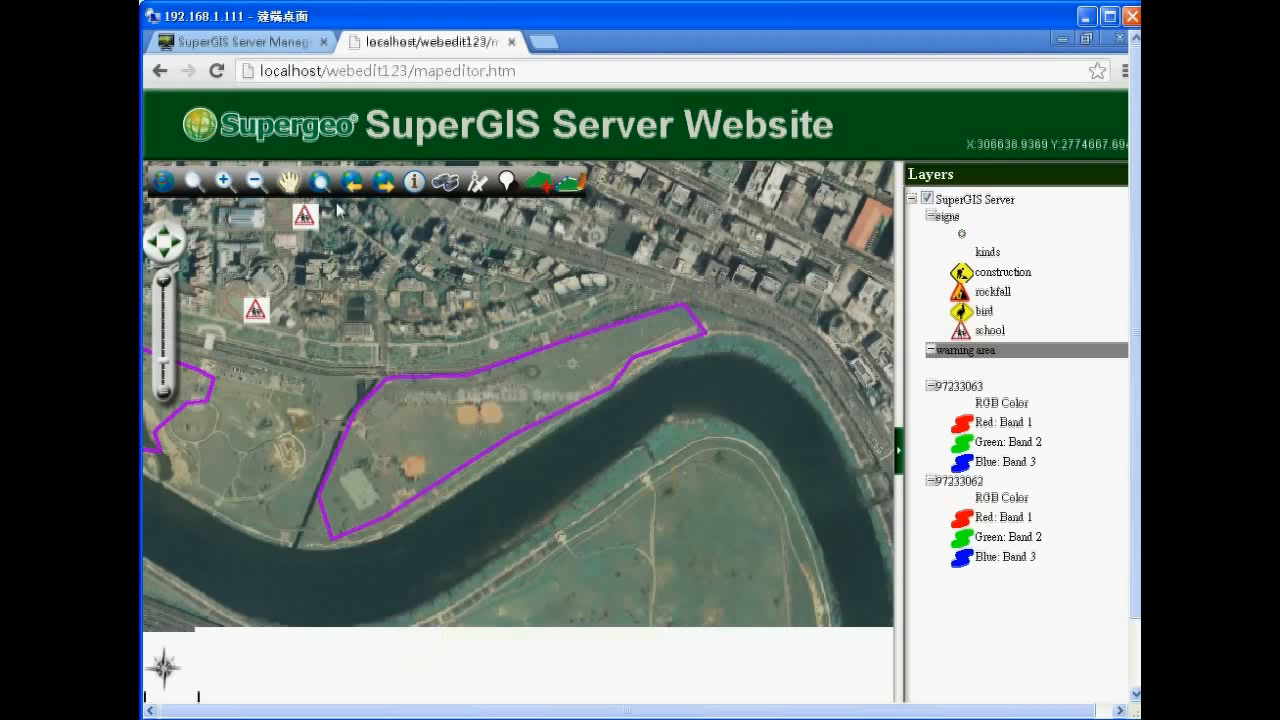
pyautogui.moveTo(663, 273); pyautogui.dragTo(690, 311)
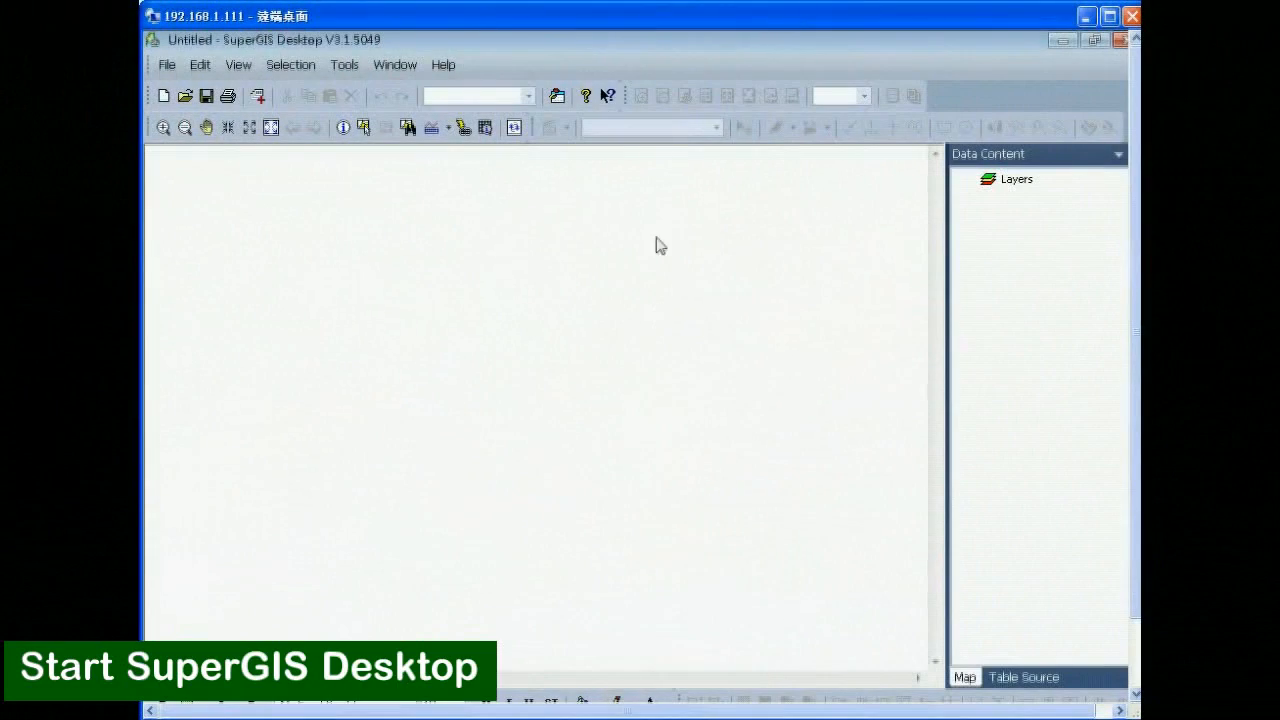
# Show the list of available toolbars in the empty Untitled SuperGIS Desktop map.
pyautogui.rightClick(661, 139)
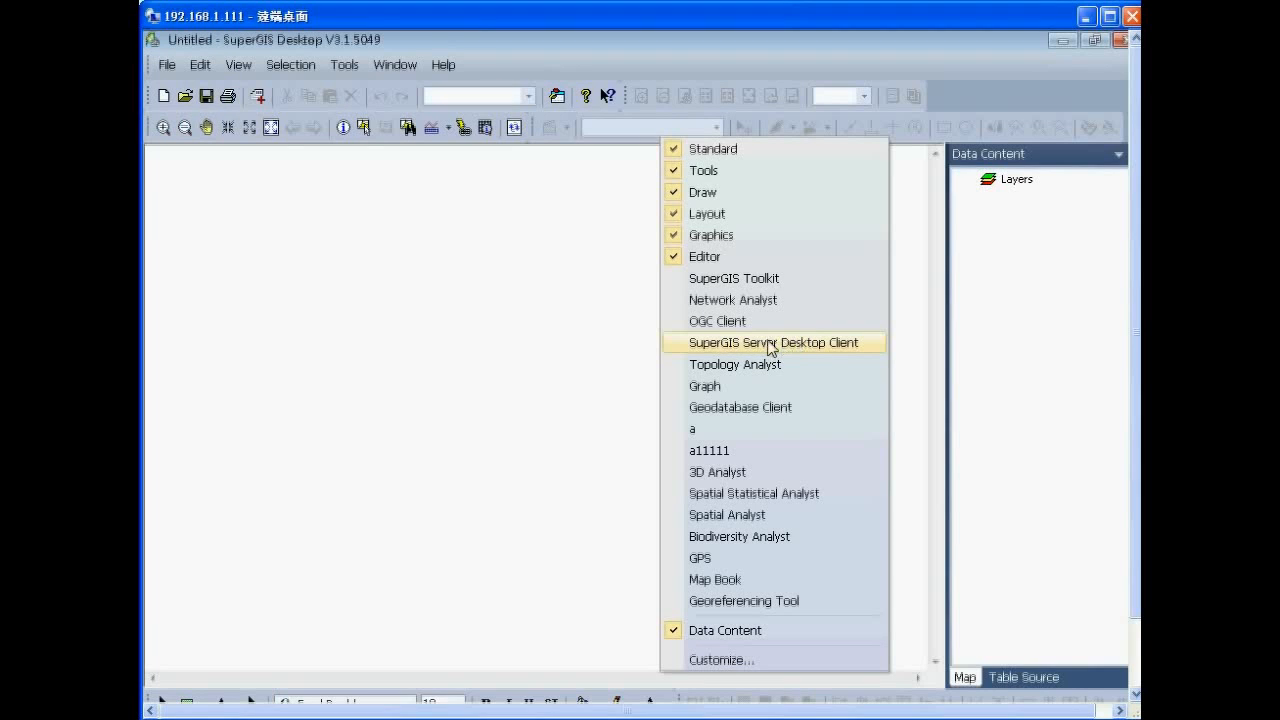
# Enable the Server Desktop Client toolbar and add the webedit1 service as a layer via Server Configuration.
pyautogui.click(777, 345)
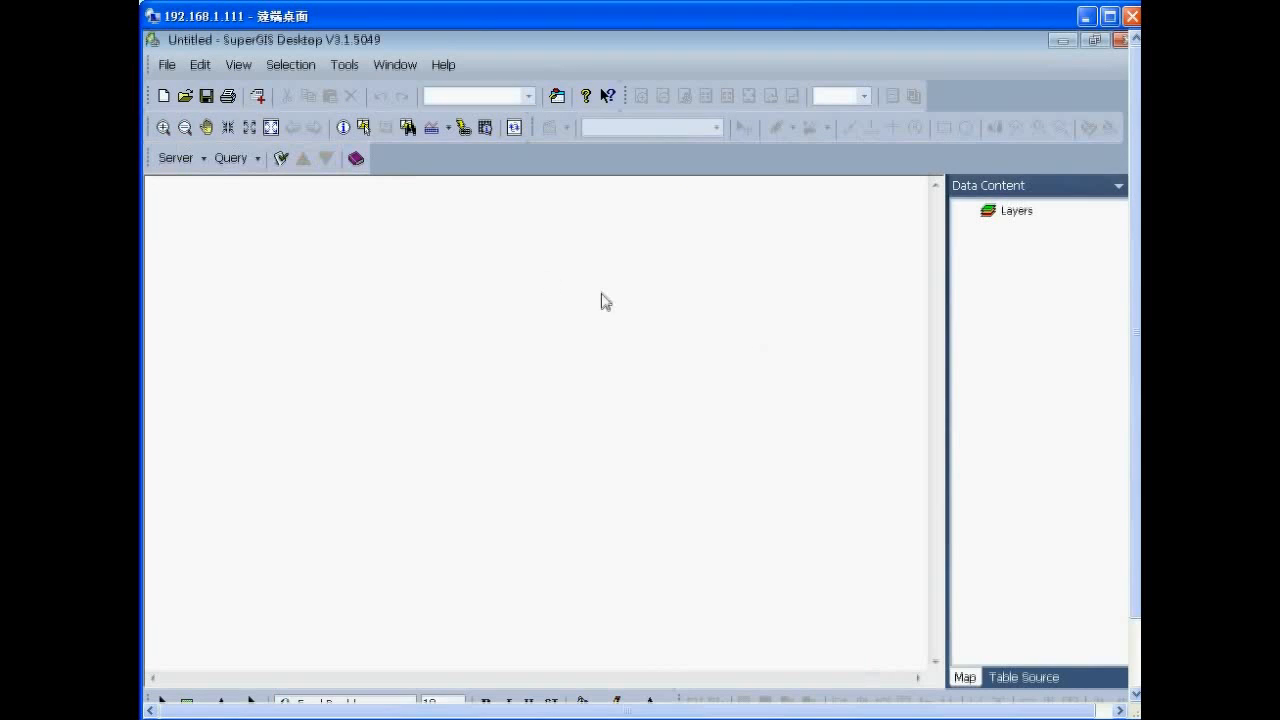
pyautogui.click(176, 160)
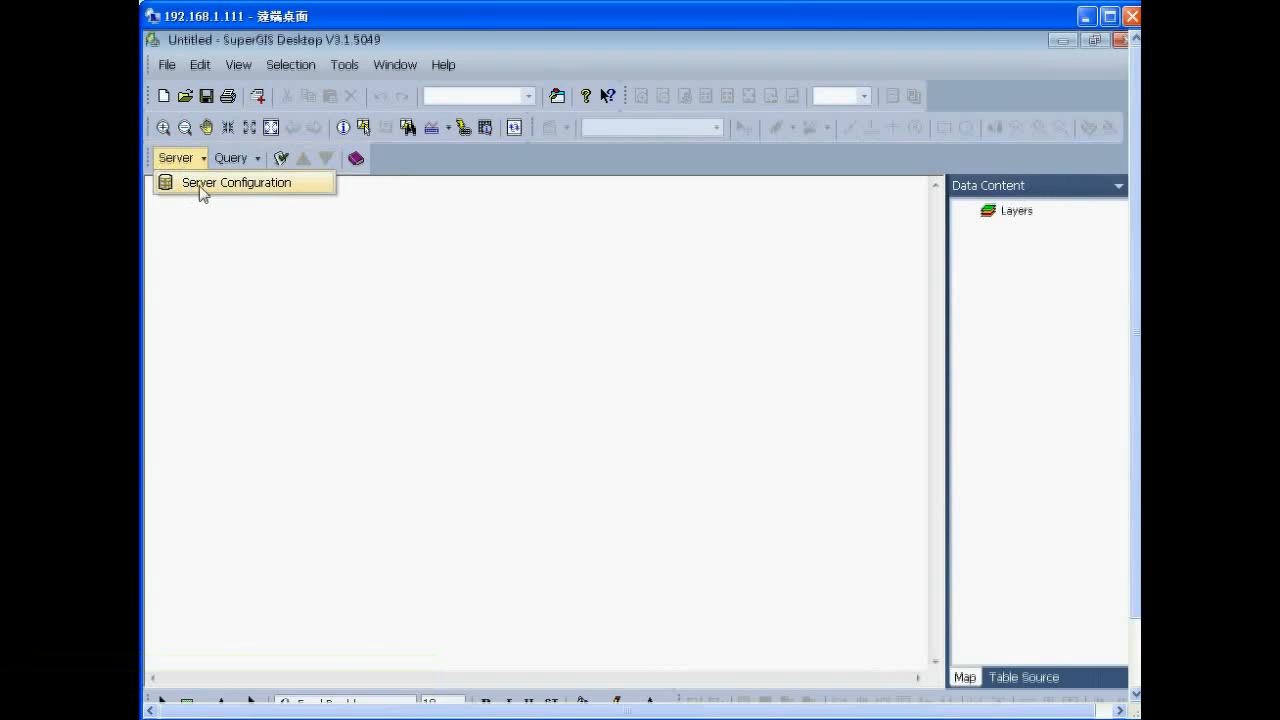
pyautogui.click(200, 186)
pyautogui.click(697, 448)
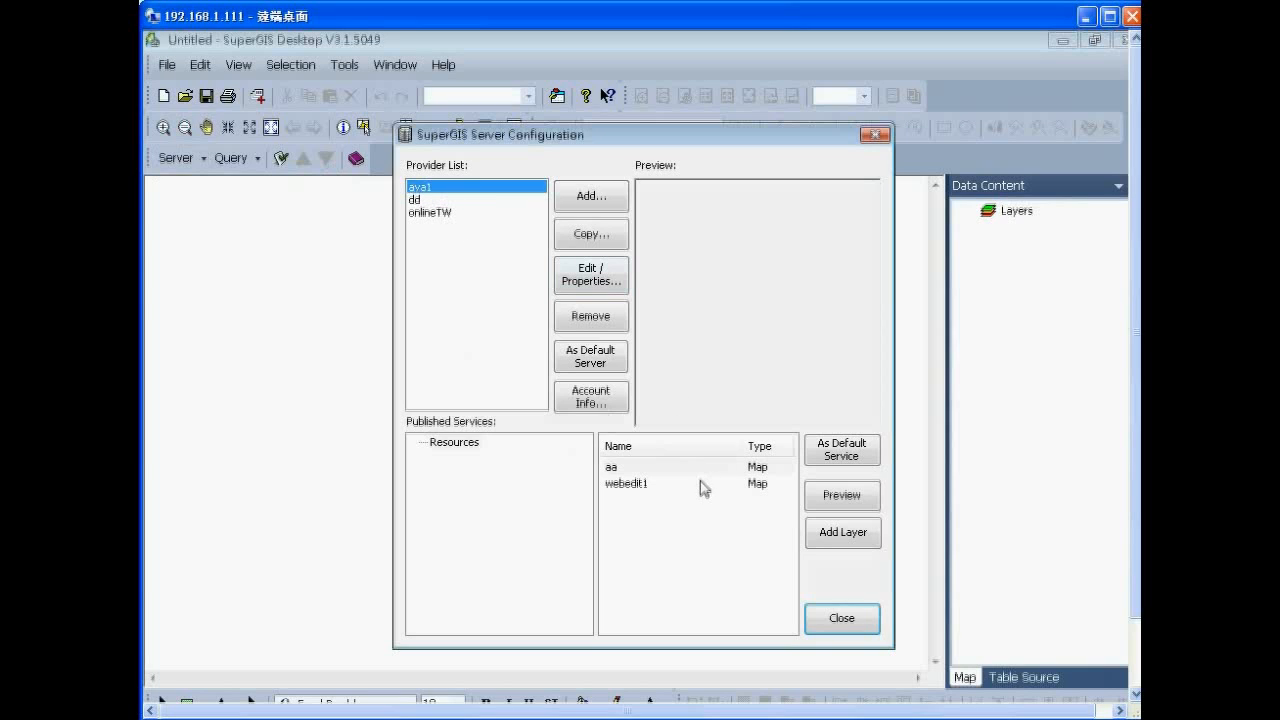
pyautogui.click(634, 487)
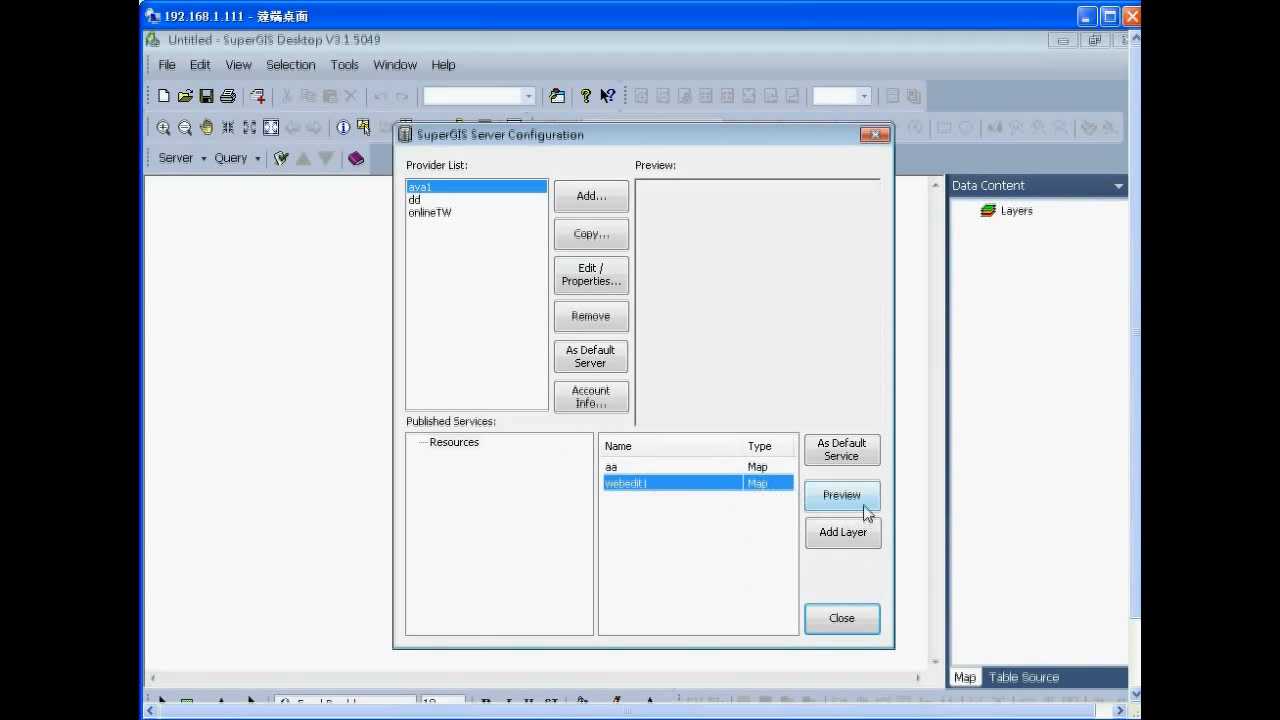
pyautogui.click(853, 497)
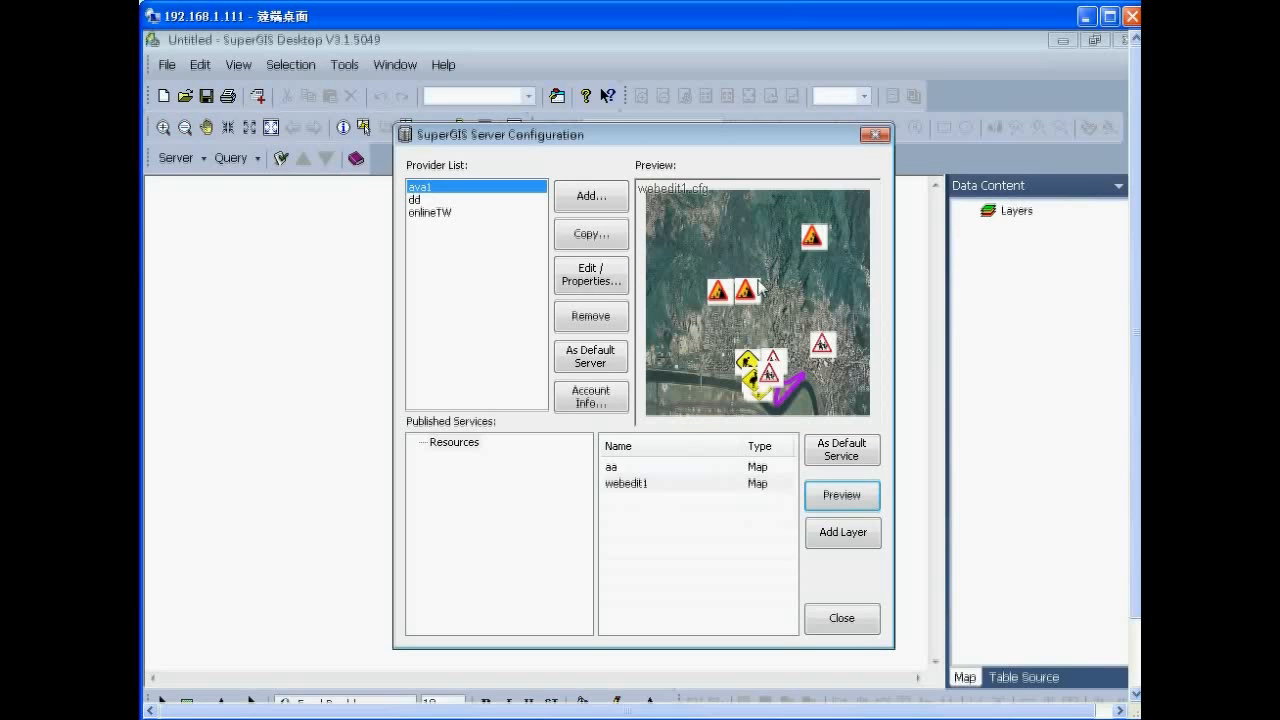
pyautogui.click(848, 537)
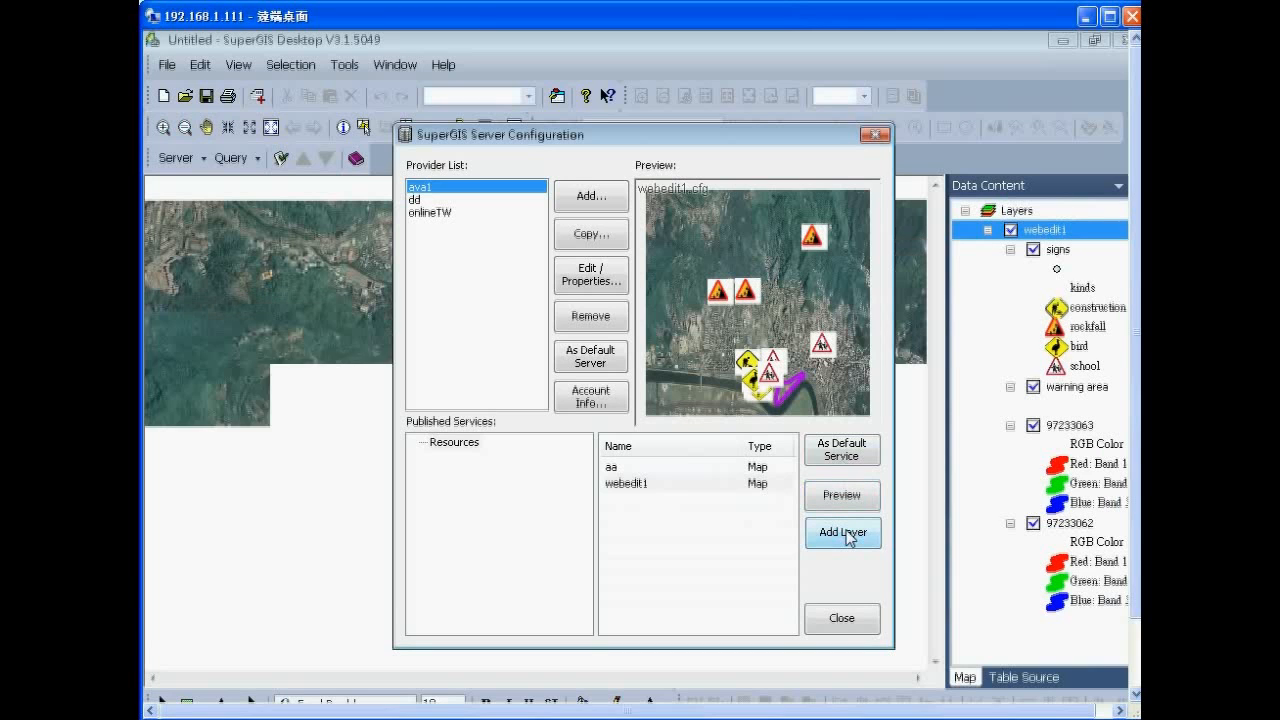
pyautogui.click(846, 620)
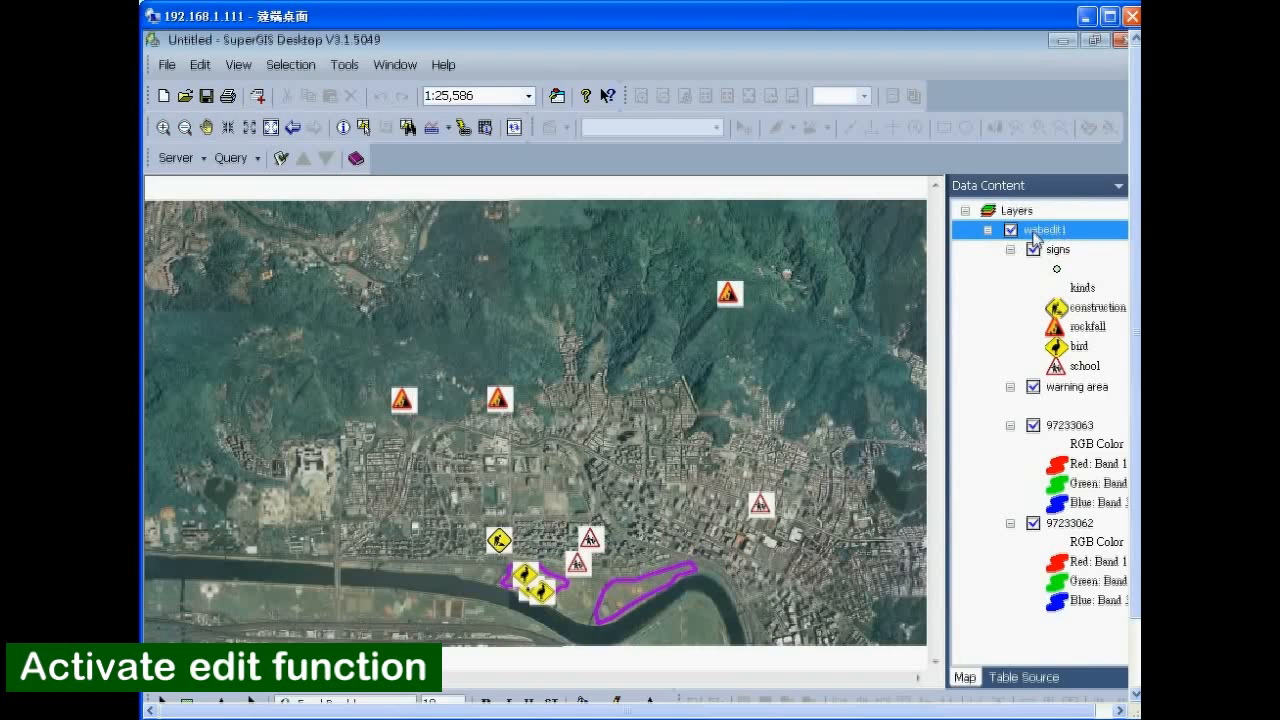
# Create a local editing copy of webedit1 with both signs and warning area layers included.
pyautogui.rightClick(1036, 237)
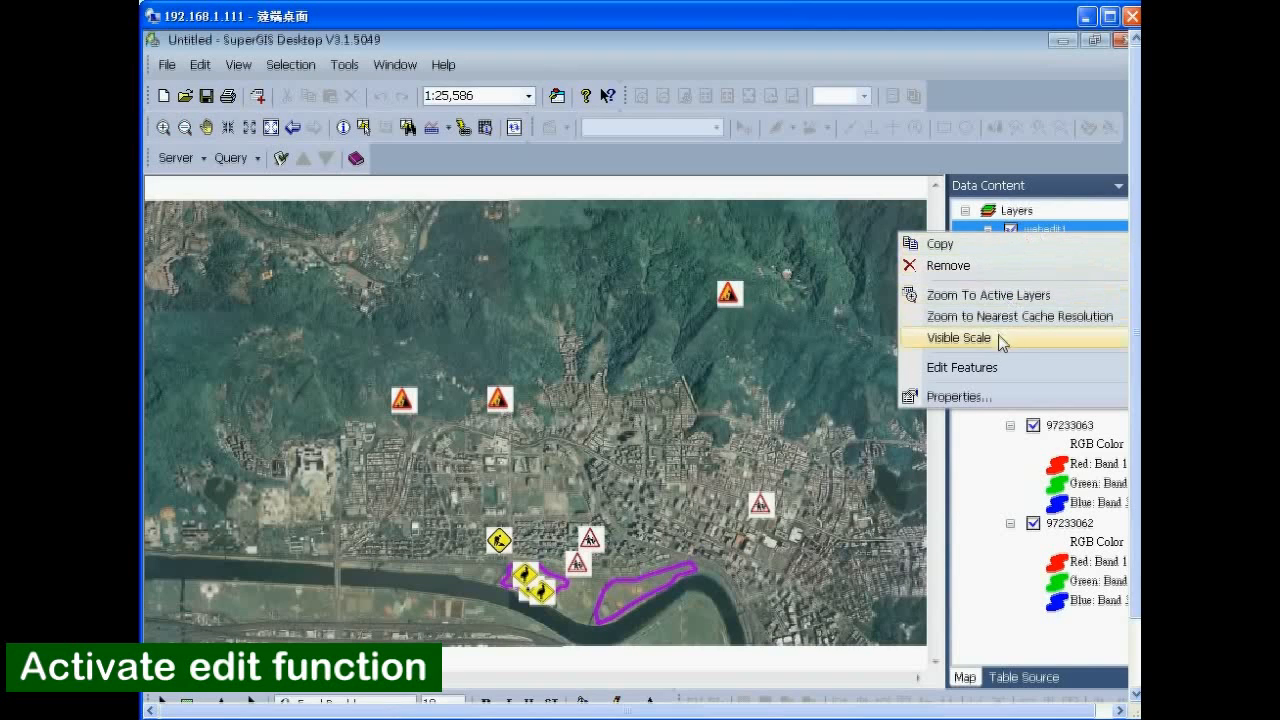
pyautogui.moveTo(965, 372)
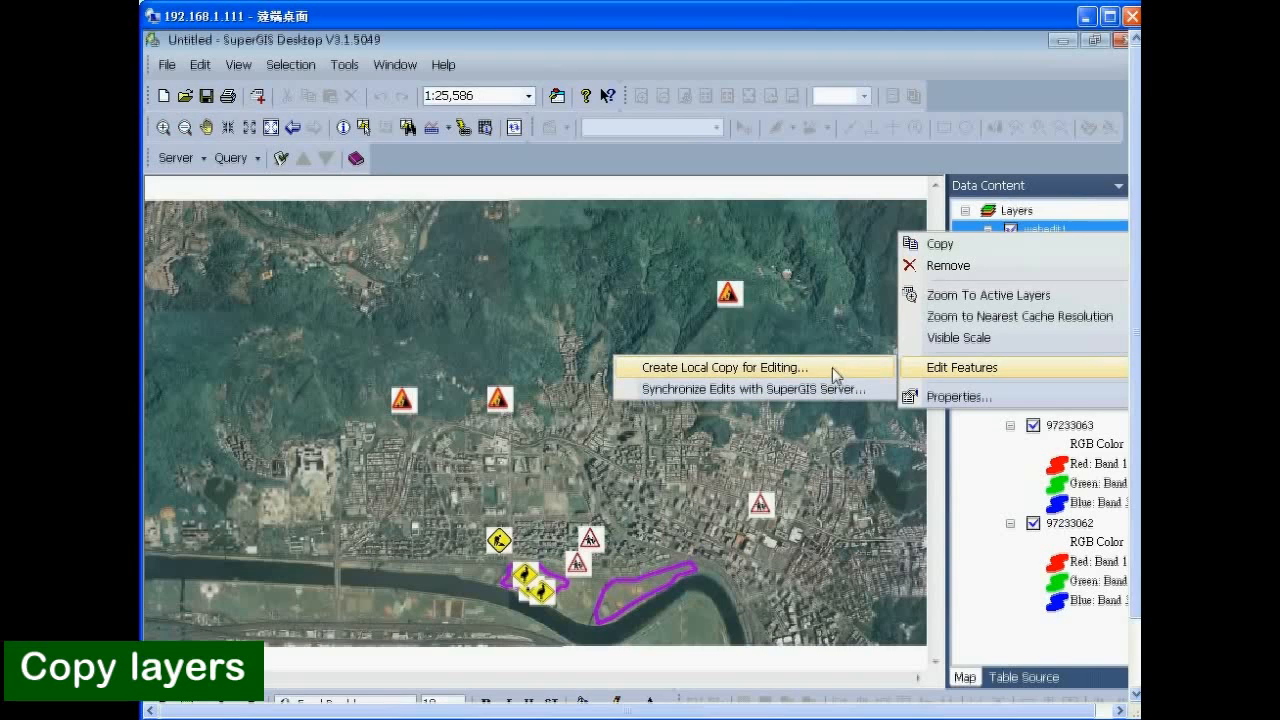
pyautogui.click(758, 375)
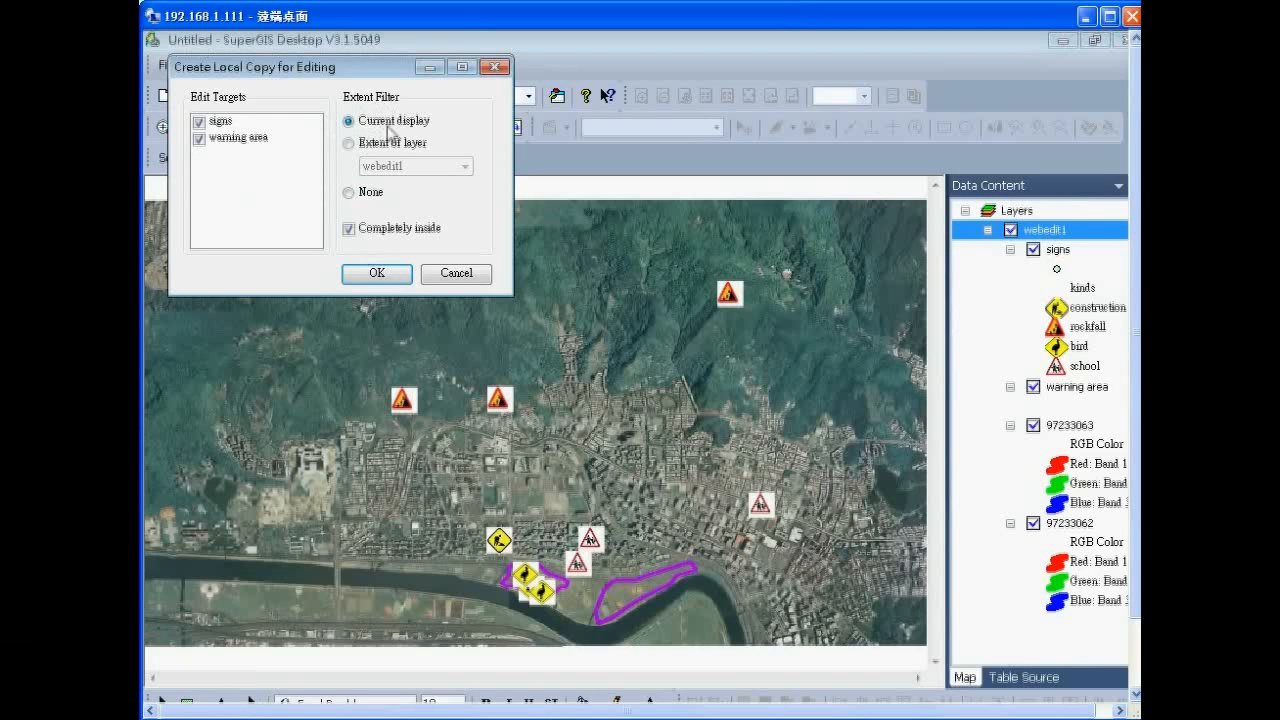
pyautogui.click(377, 276)
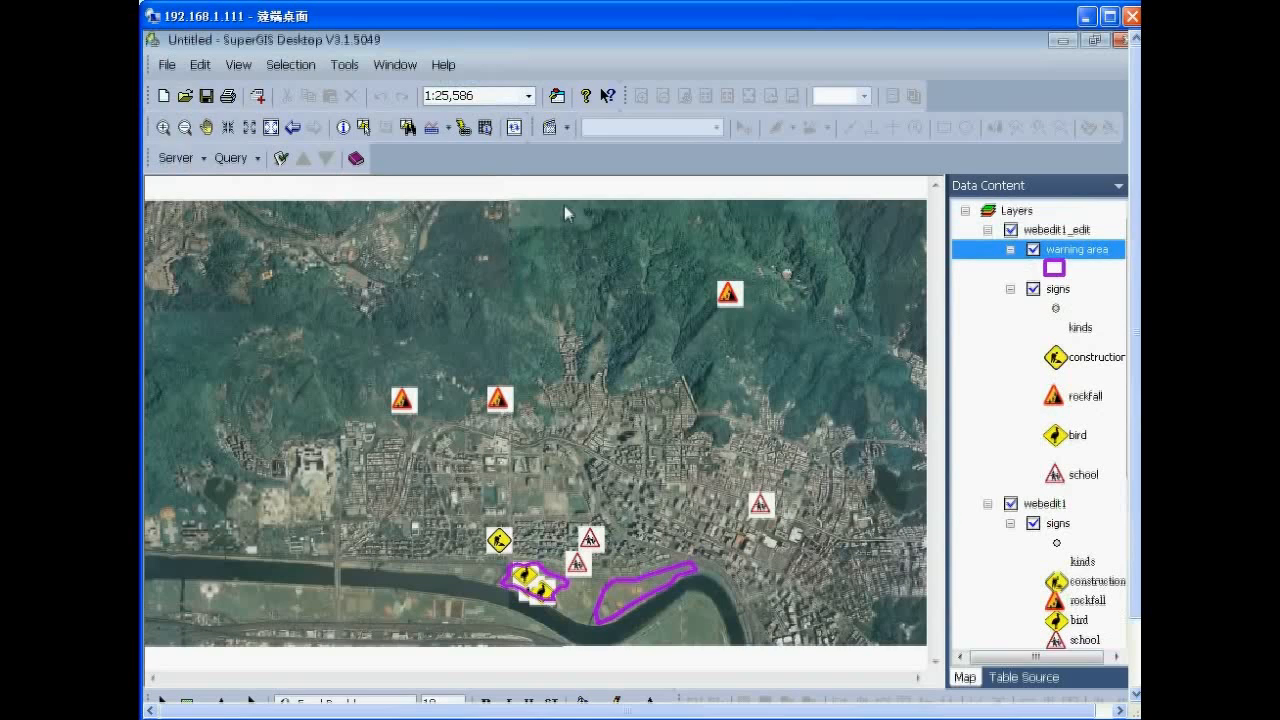
# Start editing, target the signs layer, place a point on the hillside, and open its attributes.
pyautogui.click(553, 131)
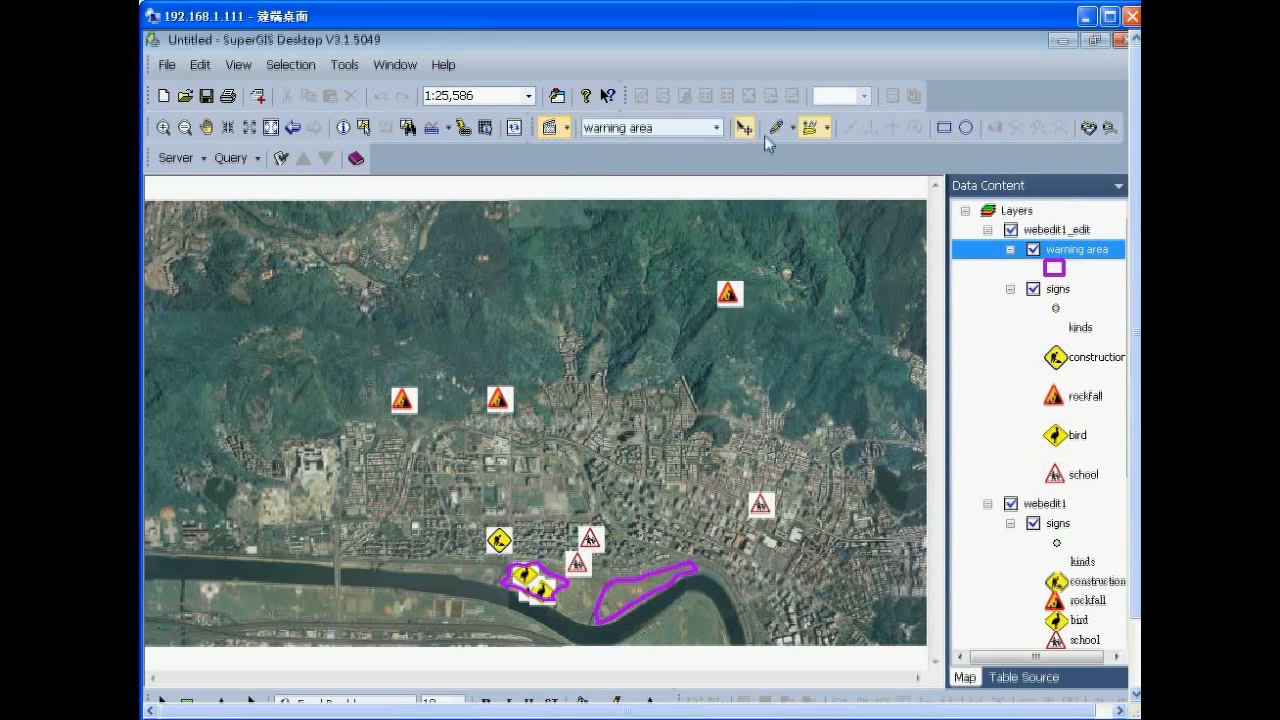
pyautogui.click(773, 128)
pyautogui.click(535, 339)
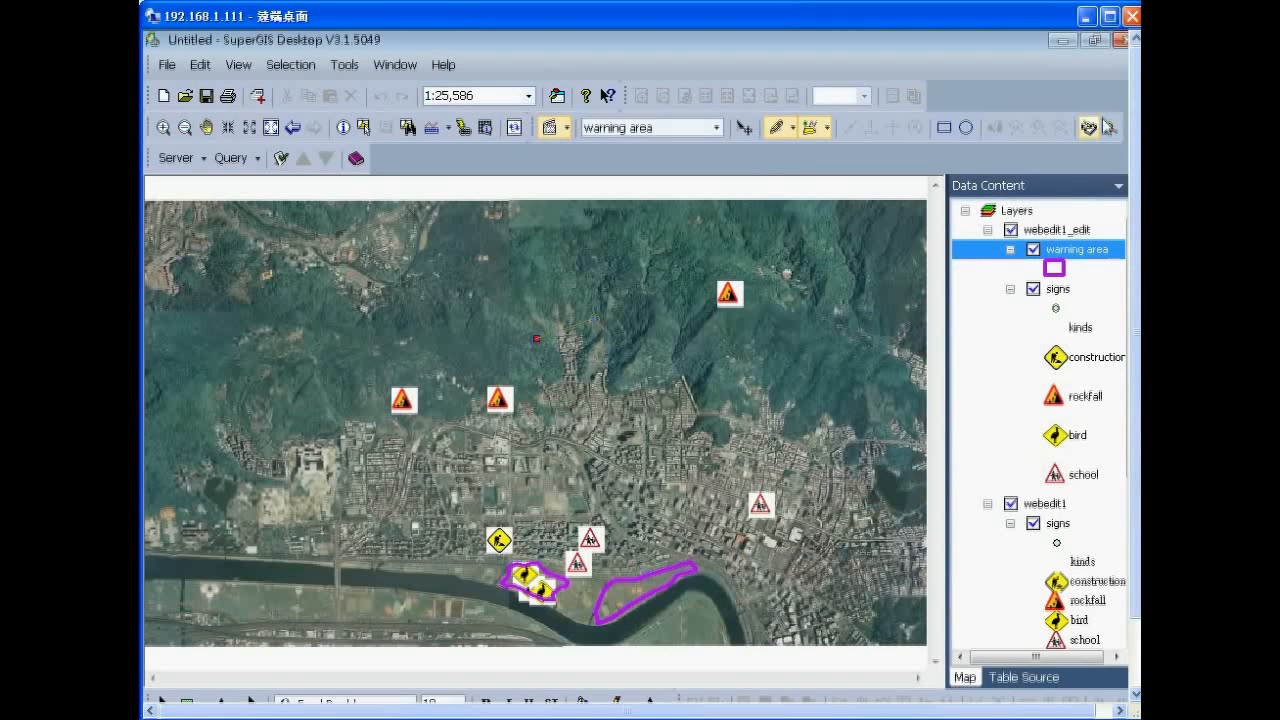
pyautogui.click(716, 128)
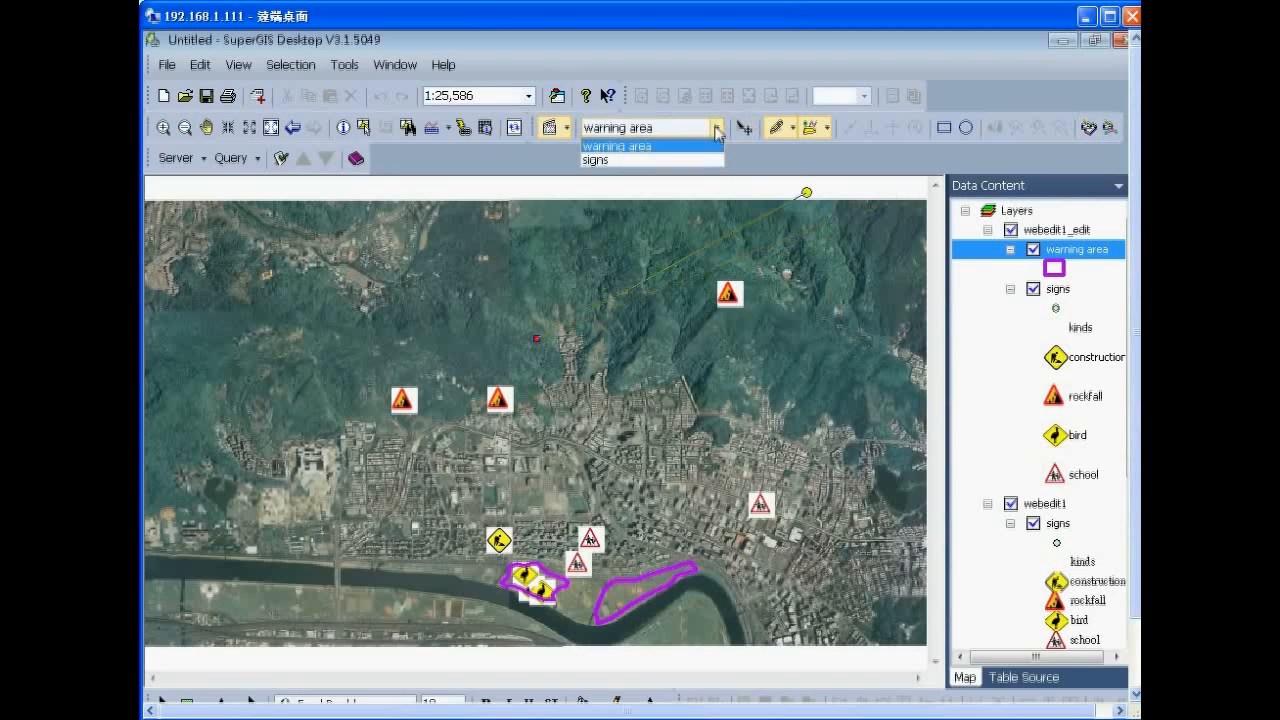
pyautogui.click(593, 161)
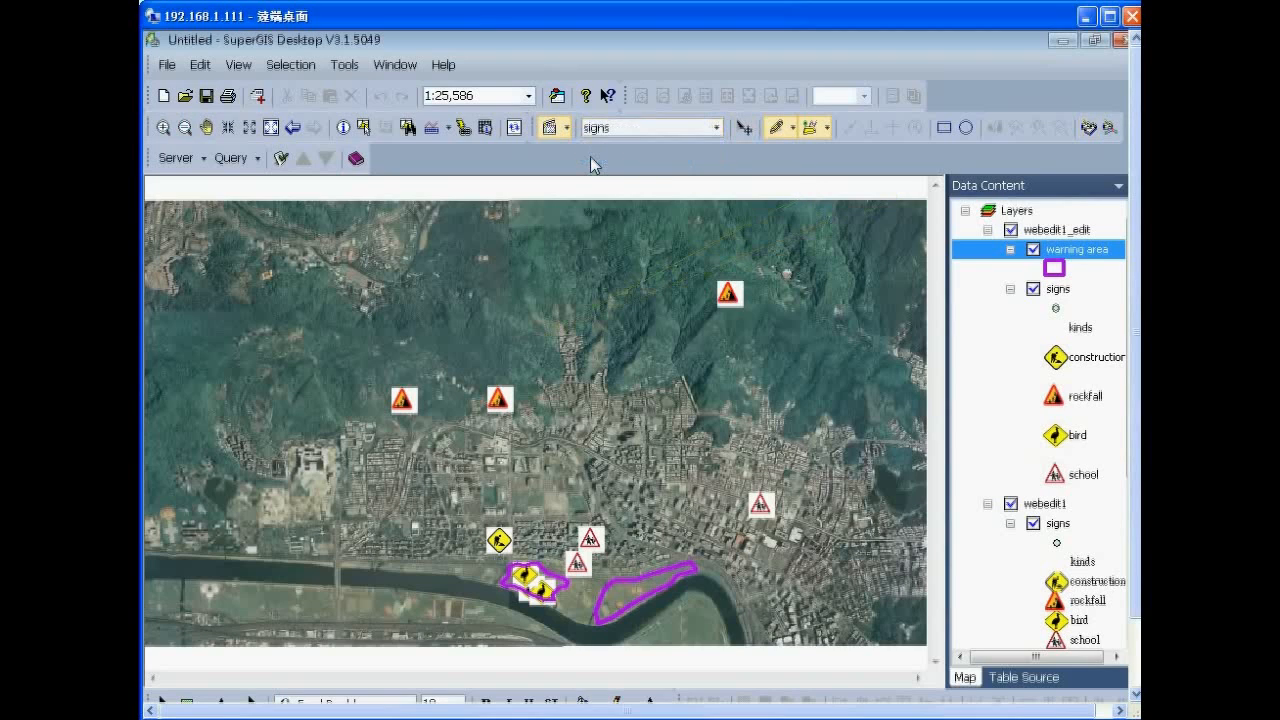
pyautogui.click(541, 344)
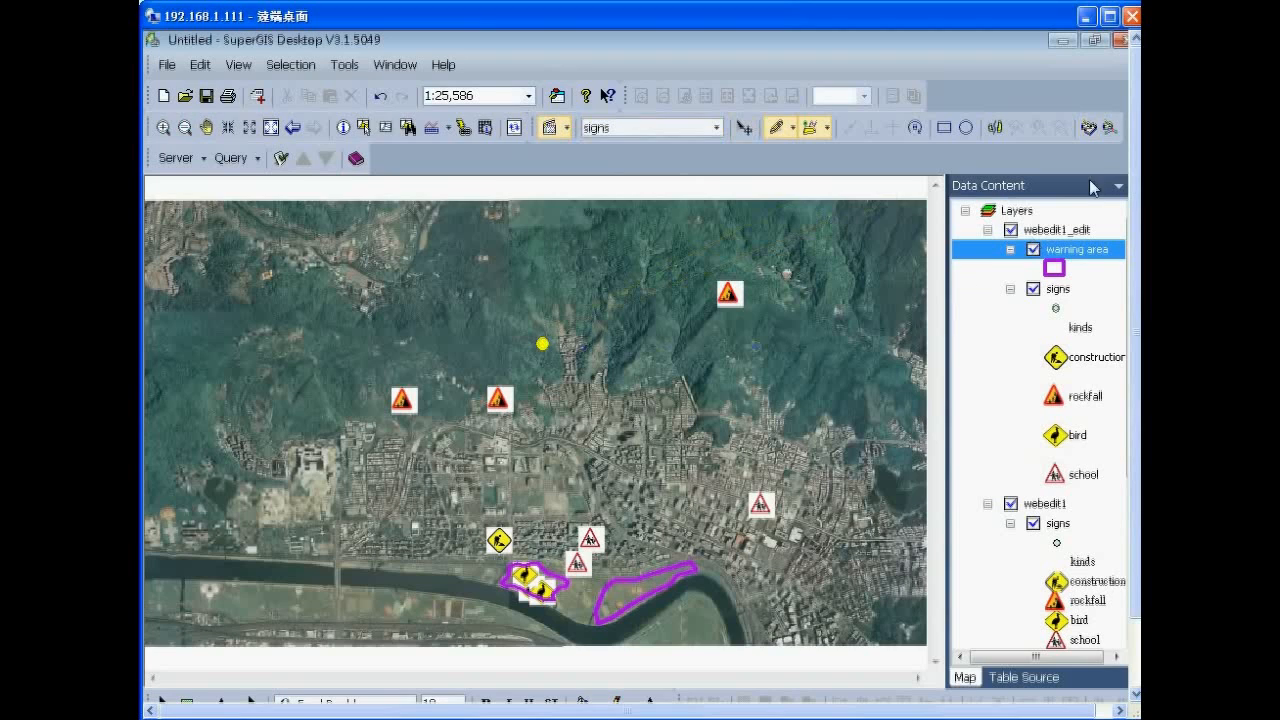
pyautogui.click(1088, 127)
# Enter rockfall as the new sign point's kinds value and close the Edit Attribute window.
pyautogui.click(396, 173)
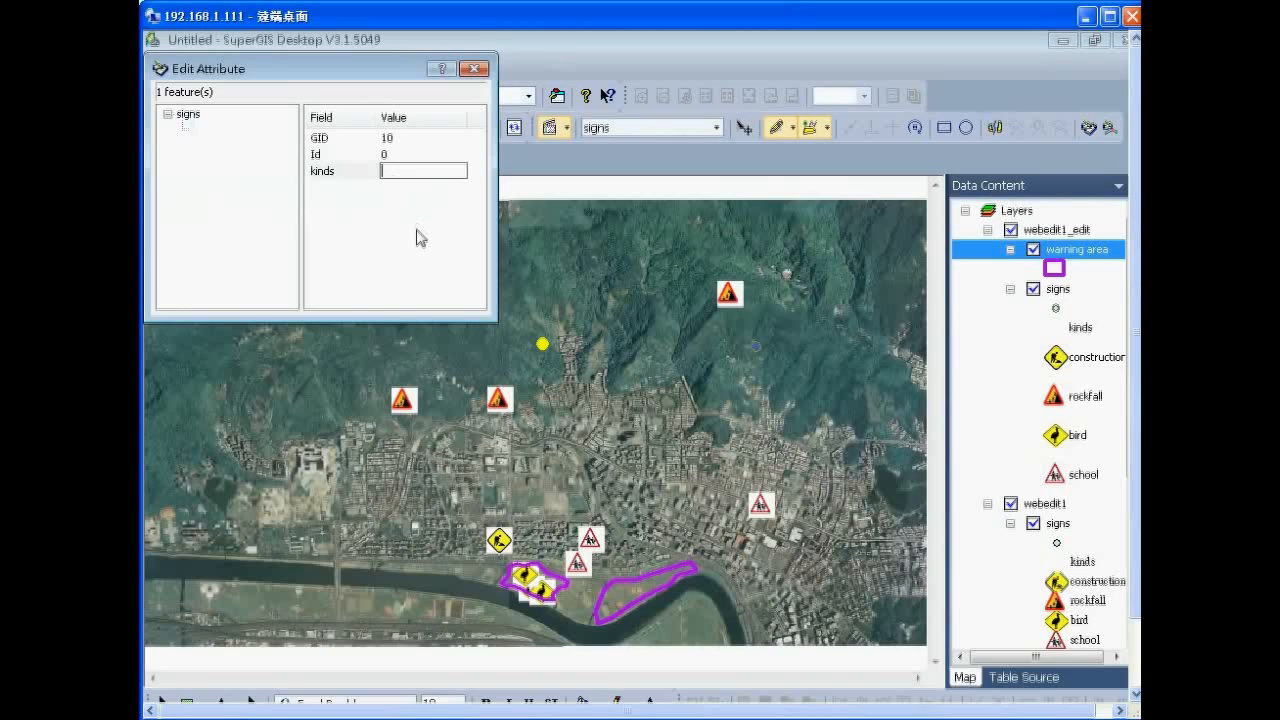
pyautogui.write('rockfall')
pyautogui.moveTo(428, 172); pyautogui.dragTo(366, 172)
pyautogui.press('Return')
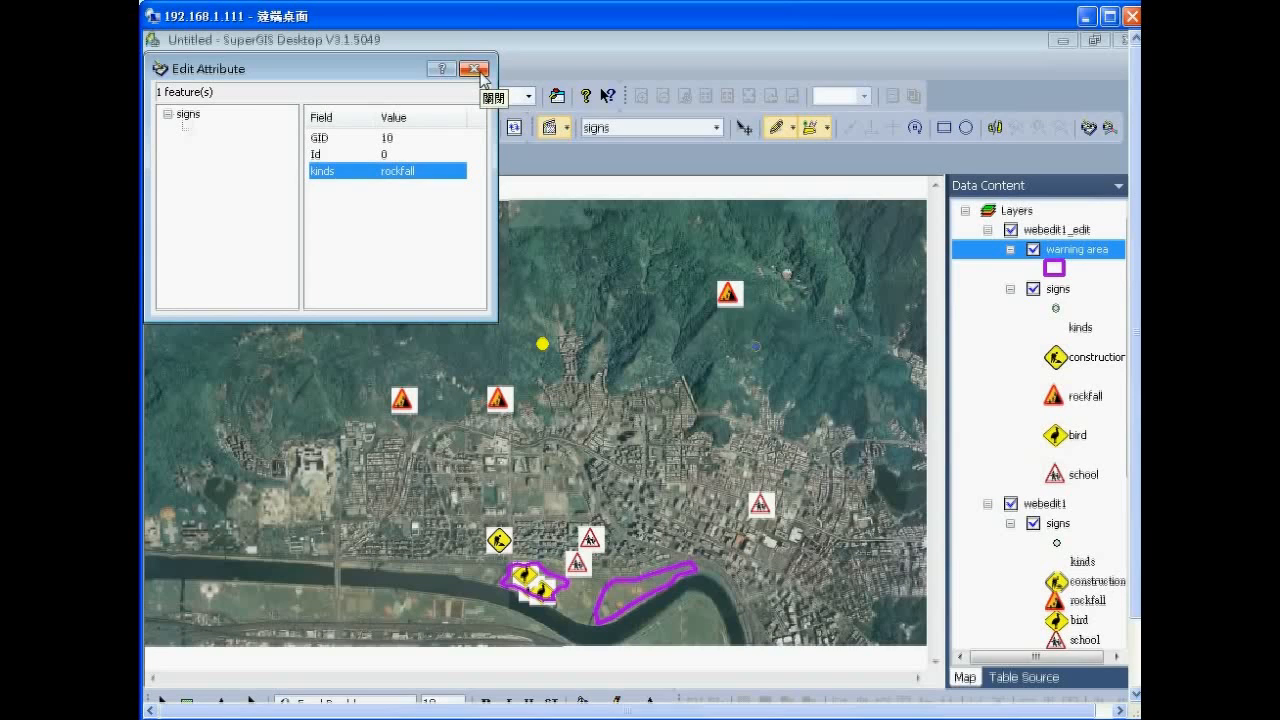
pyautogui.click(433, 171)
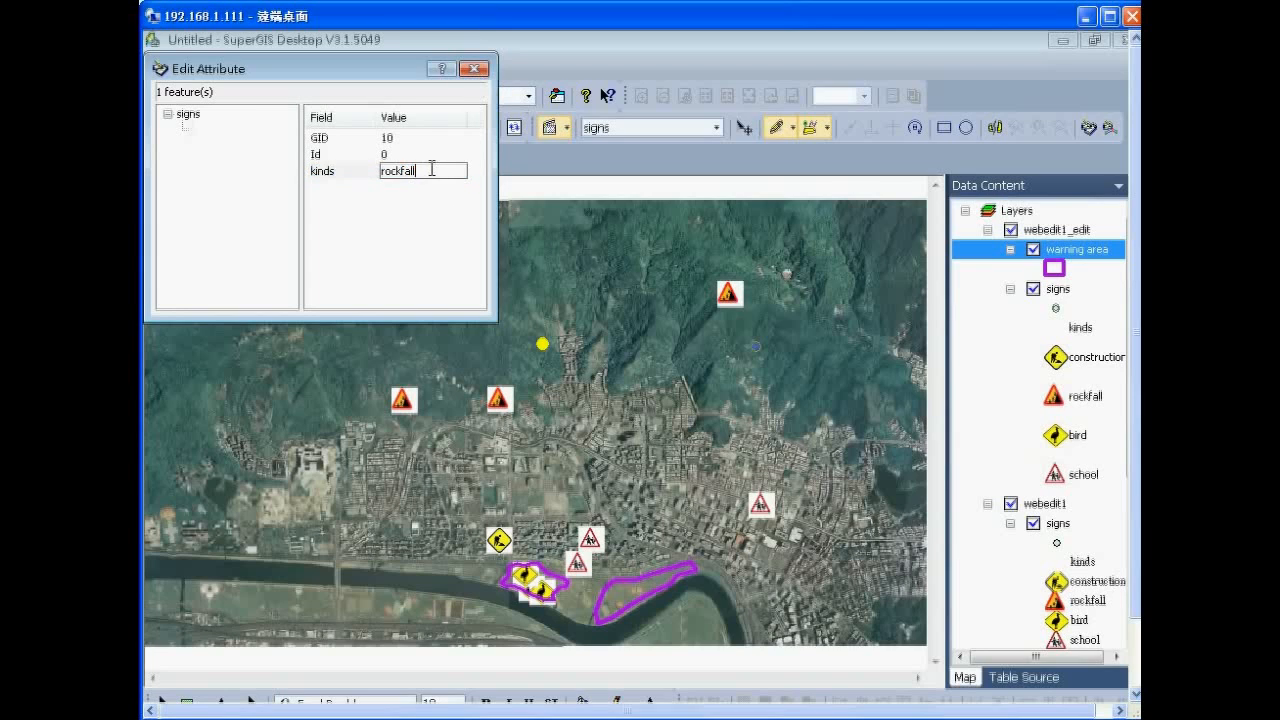
pyautogui.press('Return')
pyautogui.click(473, 68)
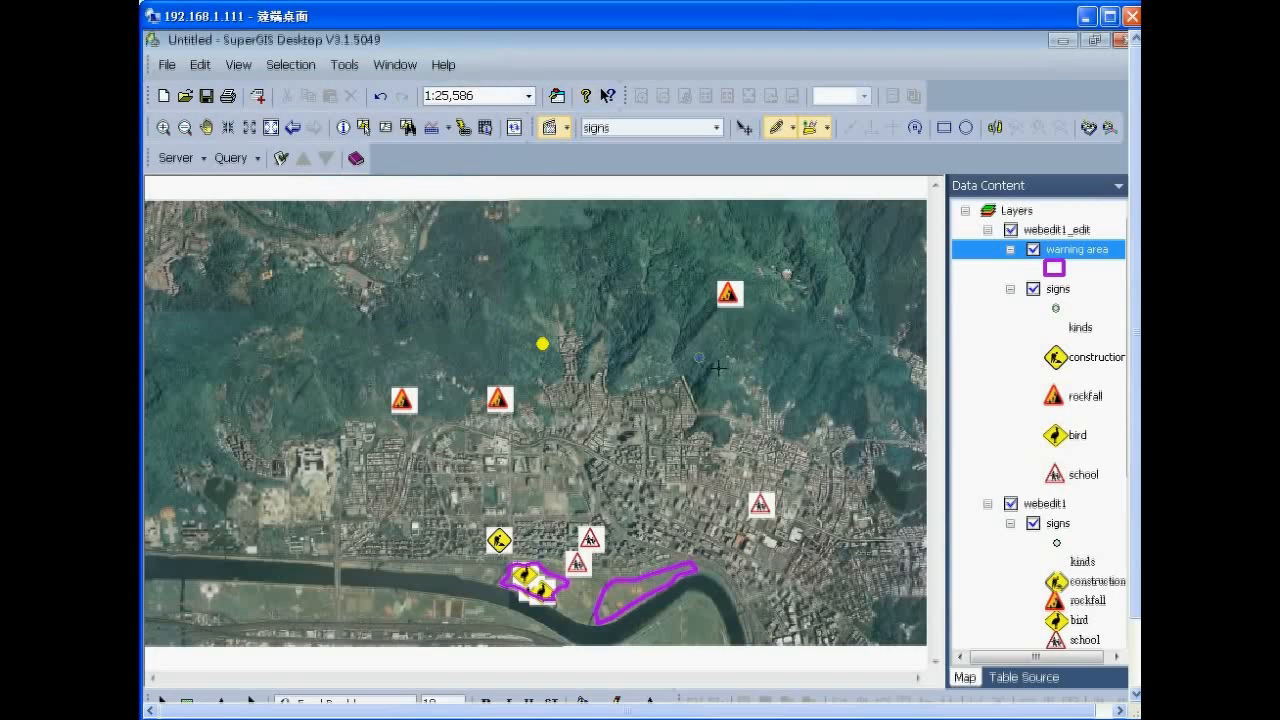
# Nudge the map up, then add a sign point on the eastern hillside with kinds rockfall.
pyautogui.click(210, 129)
pyautogui.moveTo(499, 291); pyautogui.dragTo(499, 286)
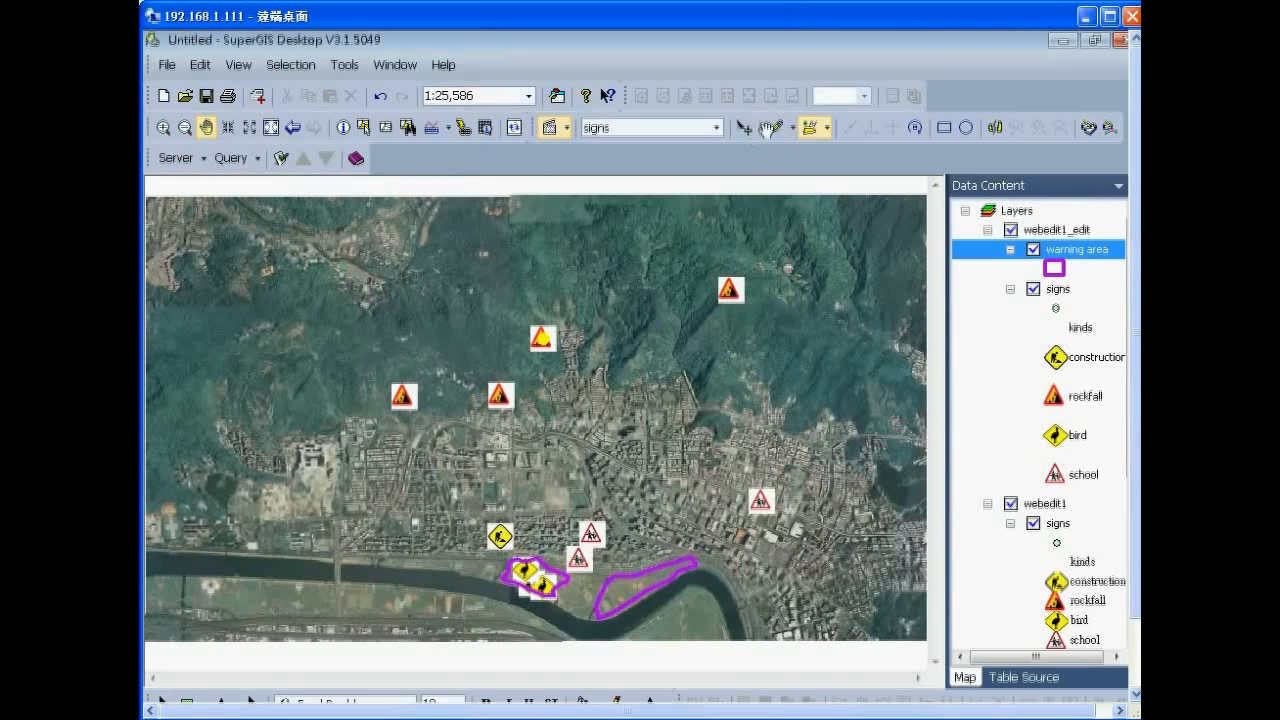
pyautogui.click(775, 127)
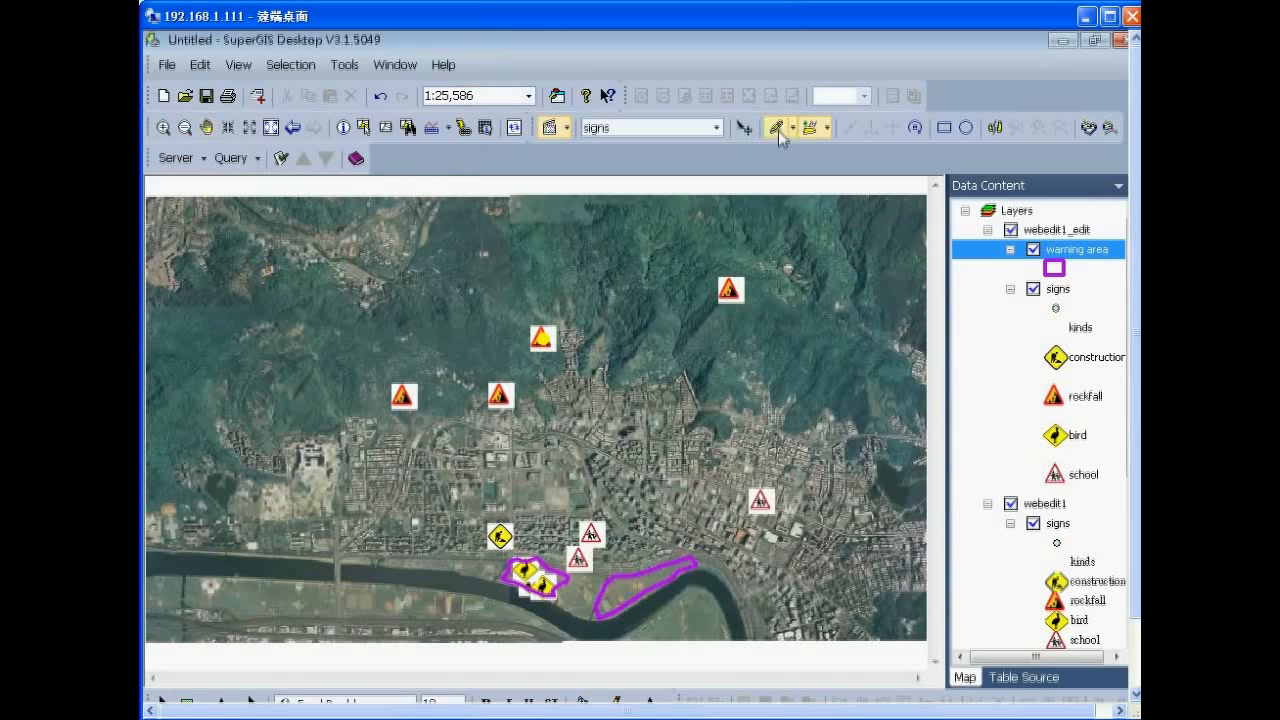
pyautogui.click(824, 359)
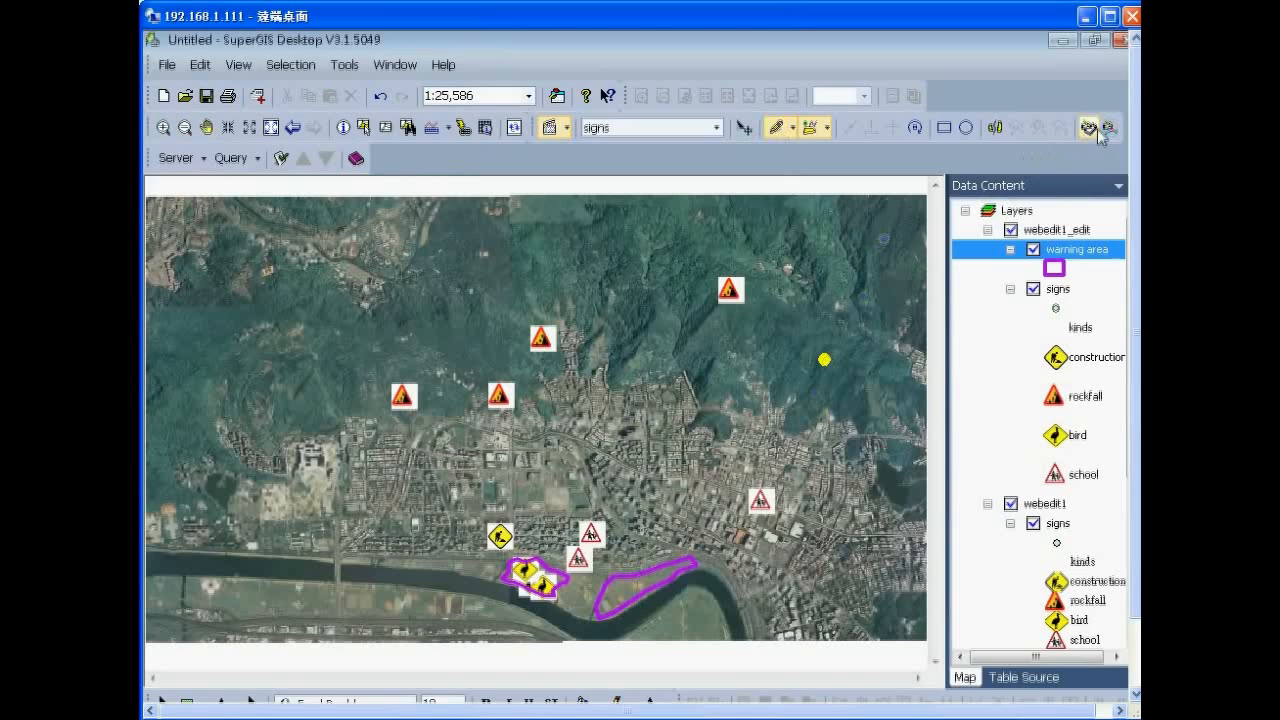
pyautogui.click(1090, 128)
pyautogui.click(404, 171)
pyautogui.write('rockfall')
pyautogui.press('Return')
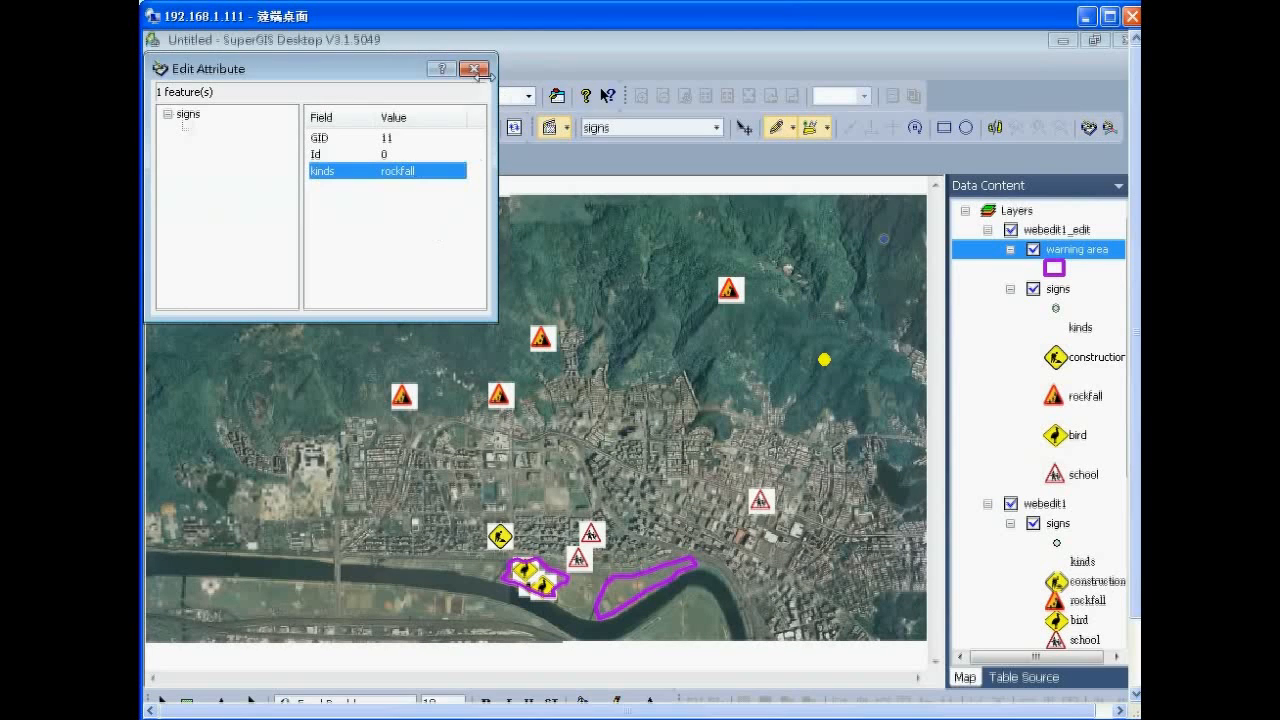
pyautogui.click(474, 70)
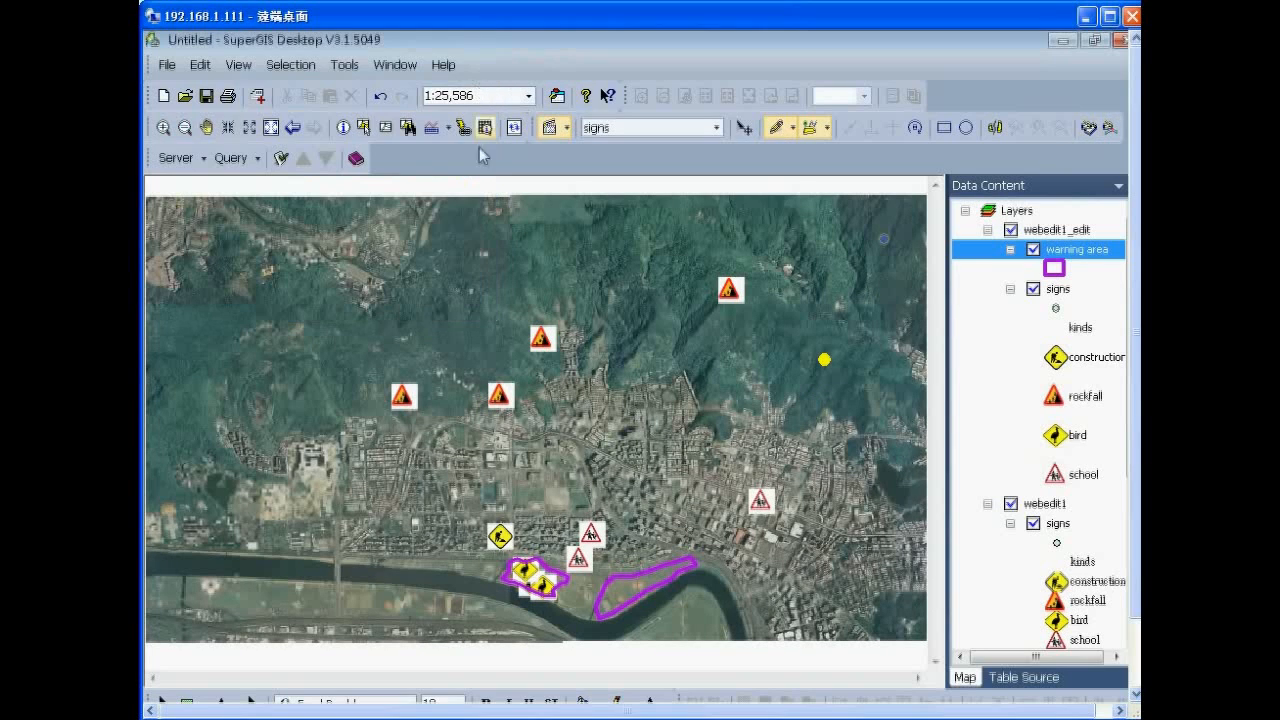
# Add a sign point on the western hillside and set its kinds to rockfall.
pyautogui.click(444, 340)
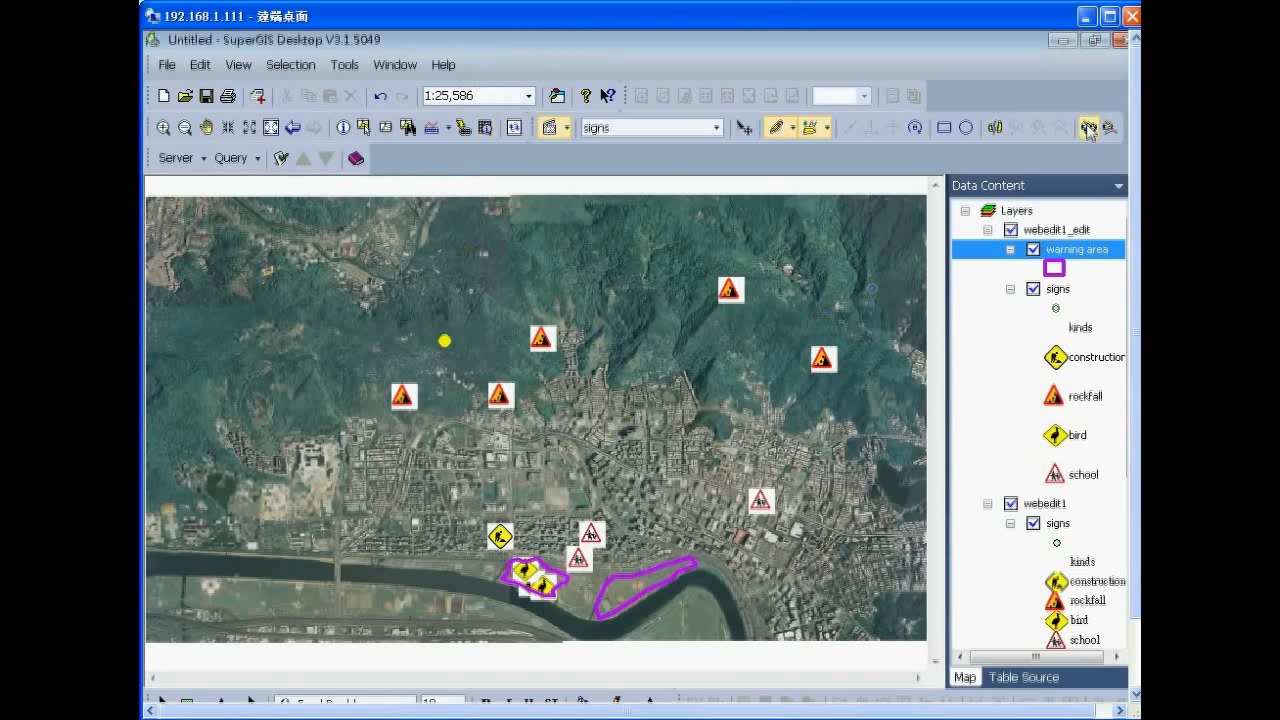
pyautogui.click(1089, 130)
pyautogui.click(421, 171)
pyautogui.write('rockfall')
pyautogui.press('Return')
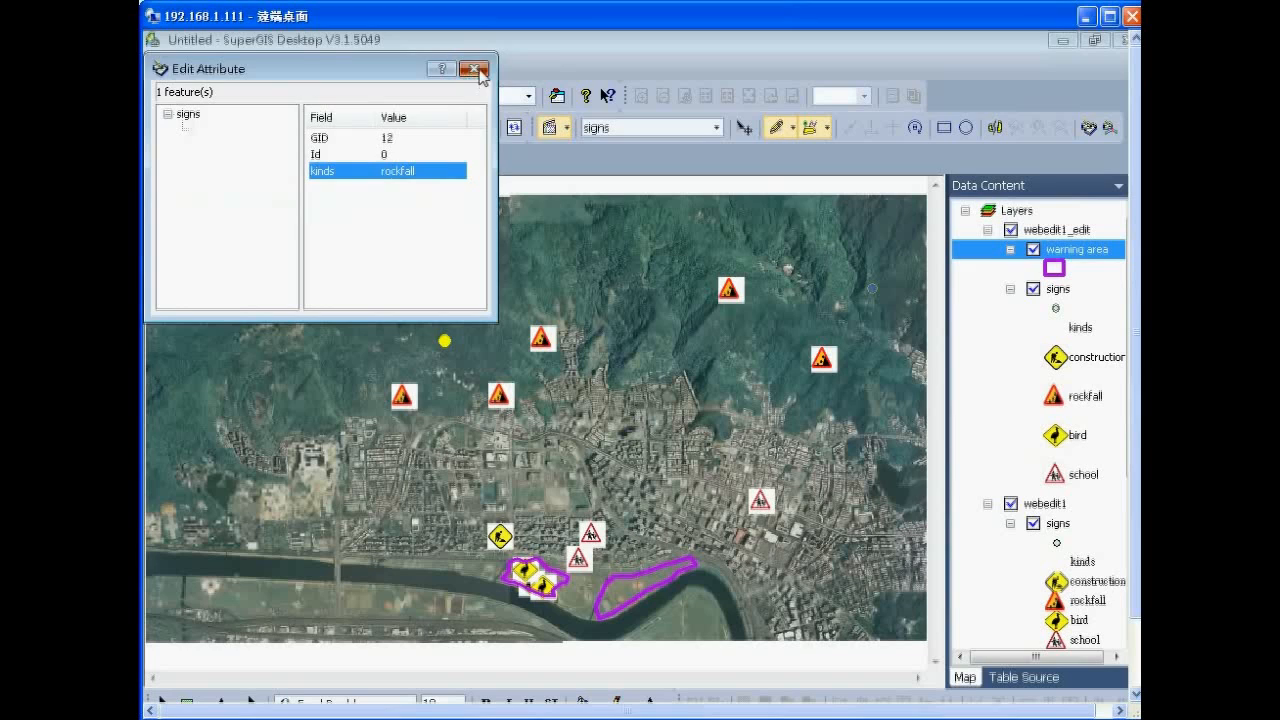
pyautogui.click(474, 69)
# Add a sign point on the upper hillside and set its kinds to rockfall.
pyautogui.click(597, 281)
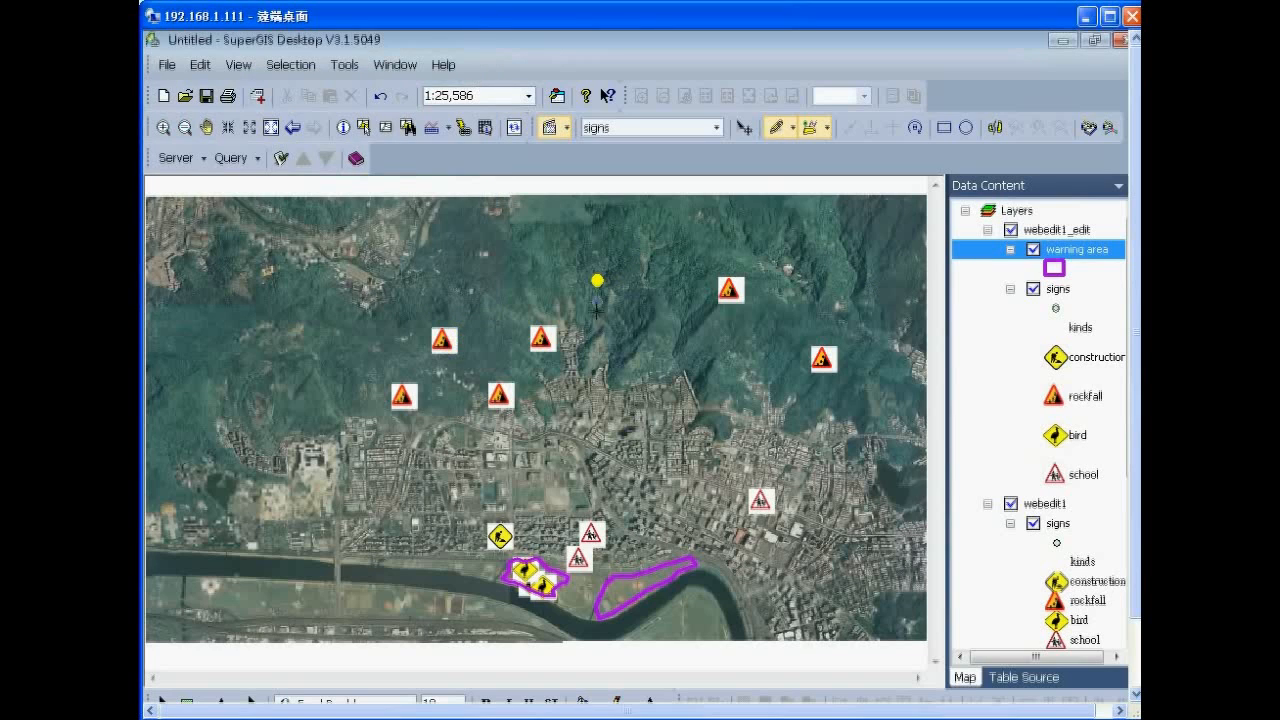
pyautogui.click(1089, 130)
pyautogui.click(390, 172)
pyautogui.write('rockfall')
pyautogui.press('Return')
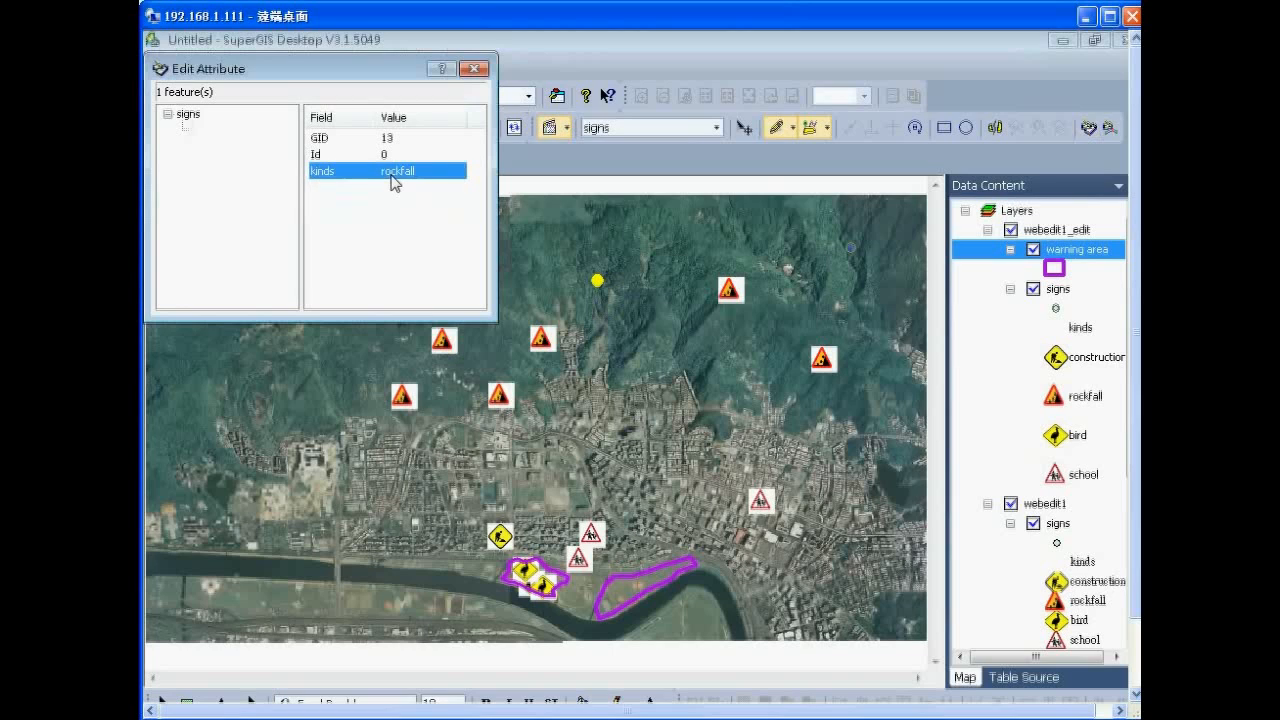
pyautogui.click(474, 70)
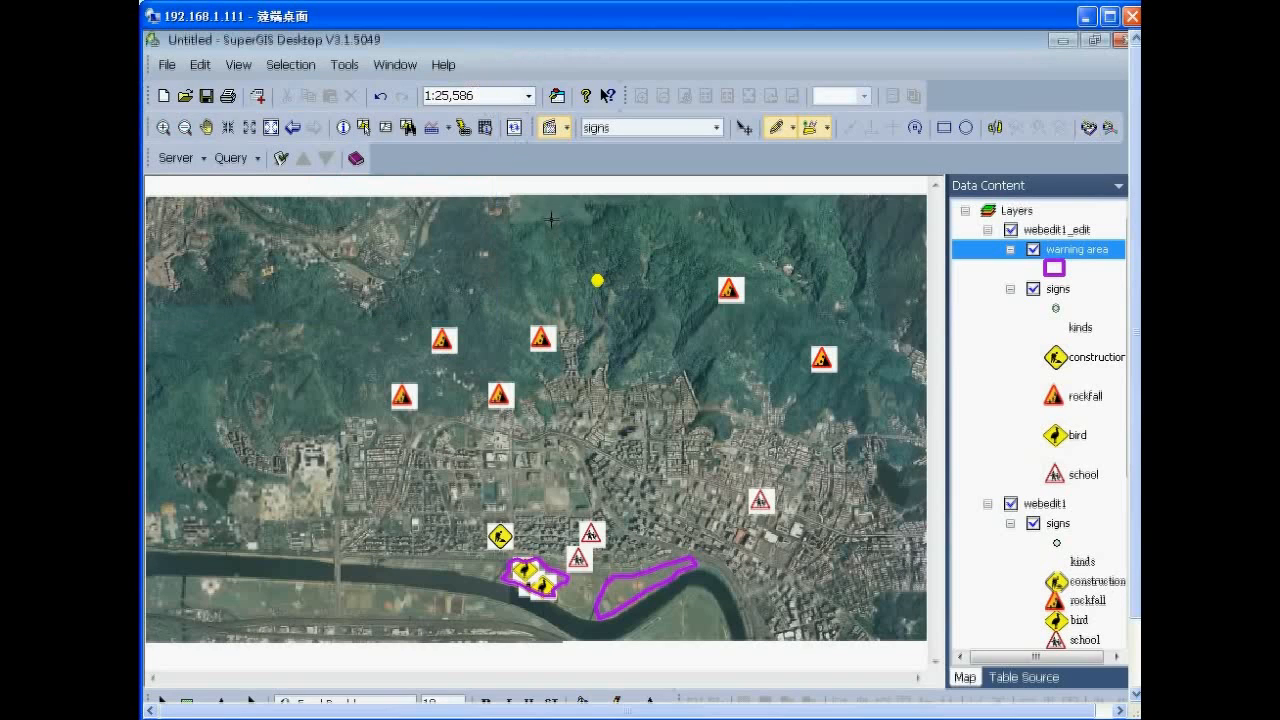
# Add a sign point on the lower hillside with kinds rockfall, then stop sketching.
pyautogui.click(714, 421)
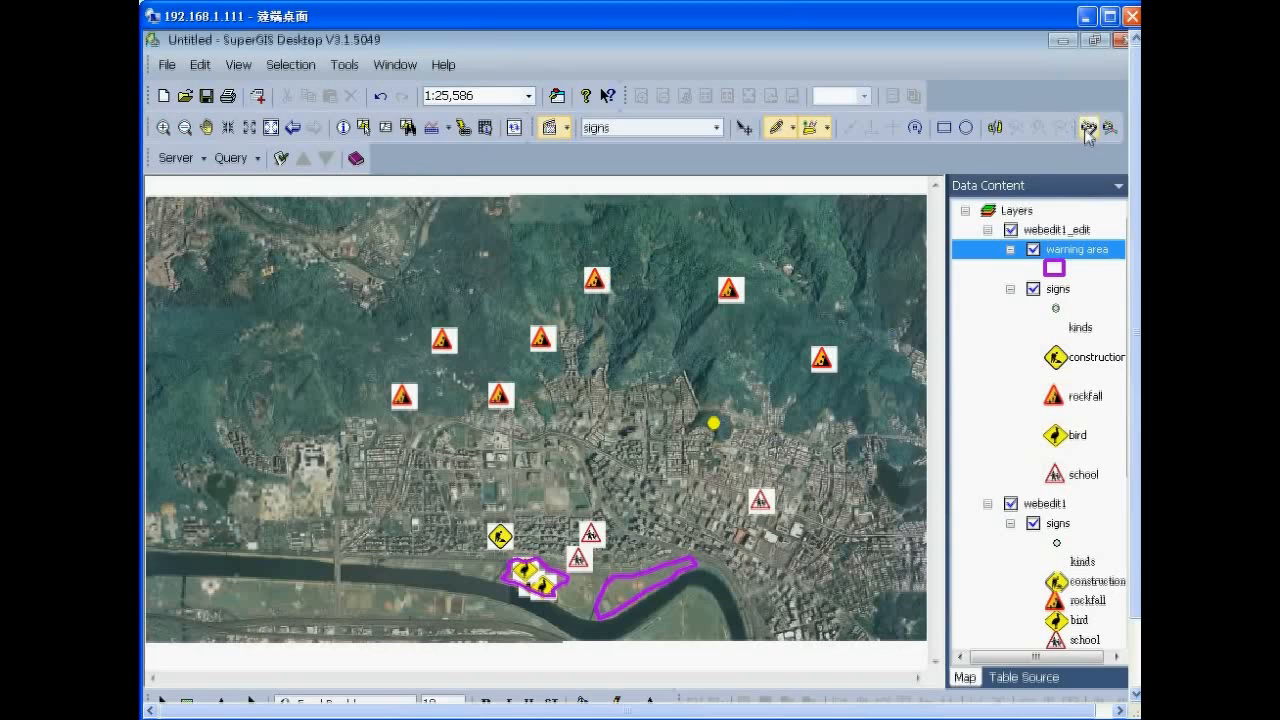
pyautogui.click(1088, 127)
pyautogui.write('rockfall')
pyautogui.press('Return')
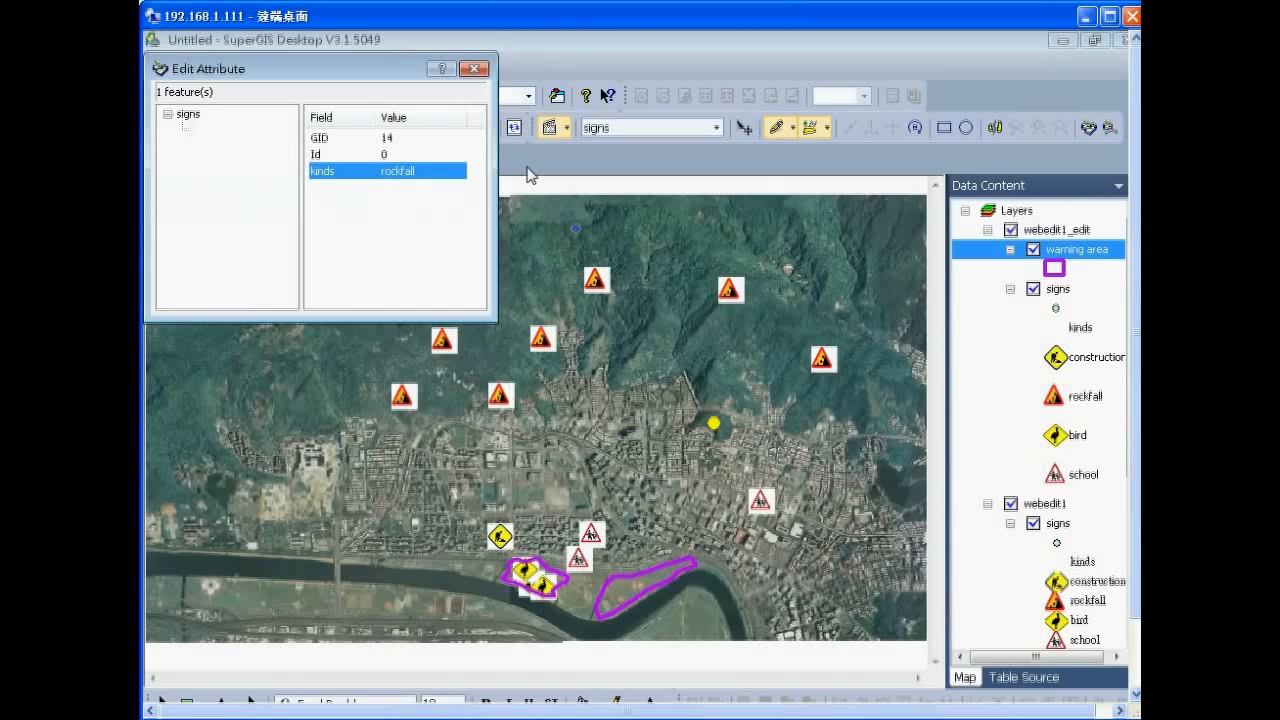
pyautogui.click(474, 69)
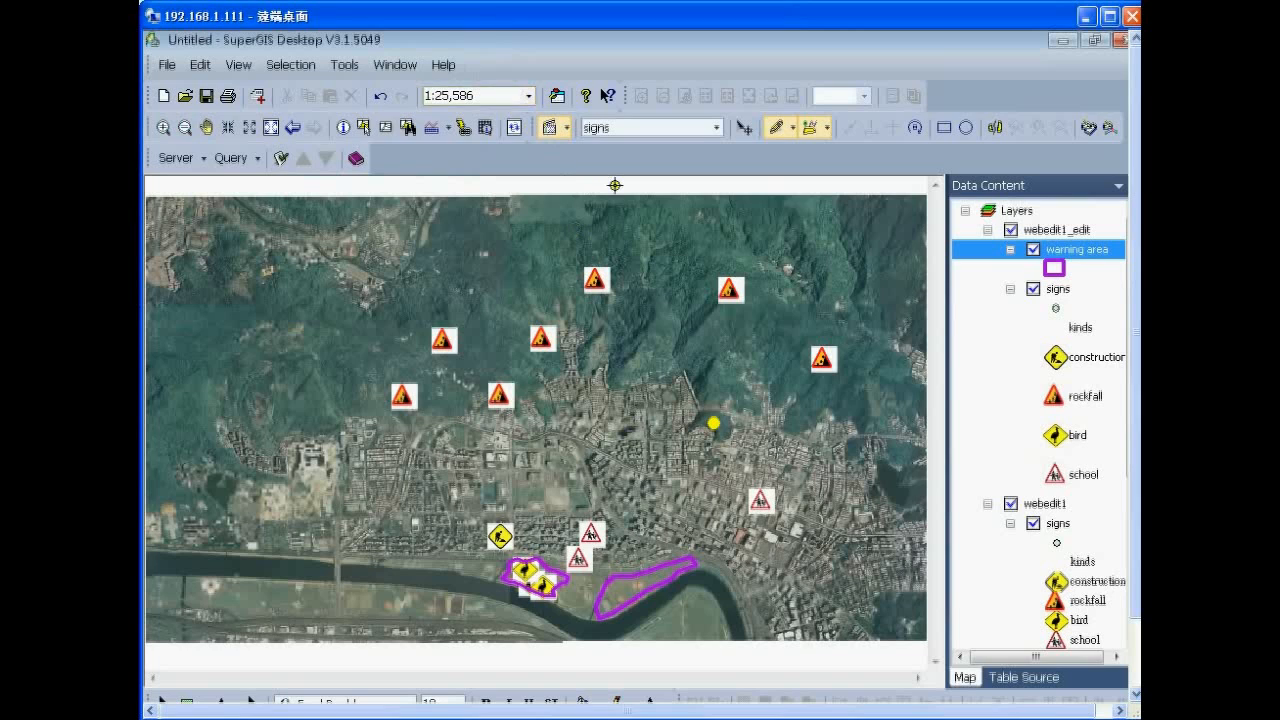
pyautogui.click(206, 127)
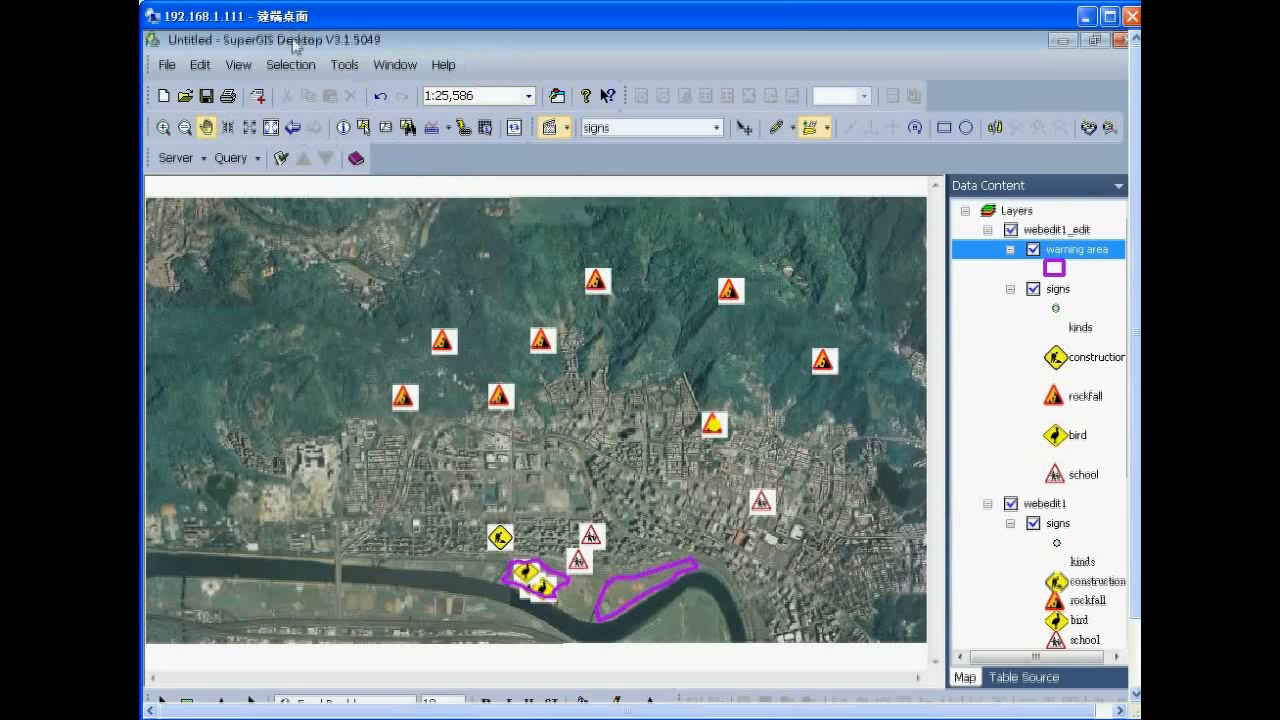
# Stop Editing from the Editor menu and choose Yes to save edits to 'signs'.
pyautogui.click(566, 129)
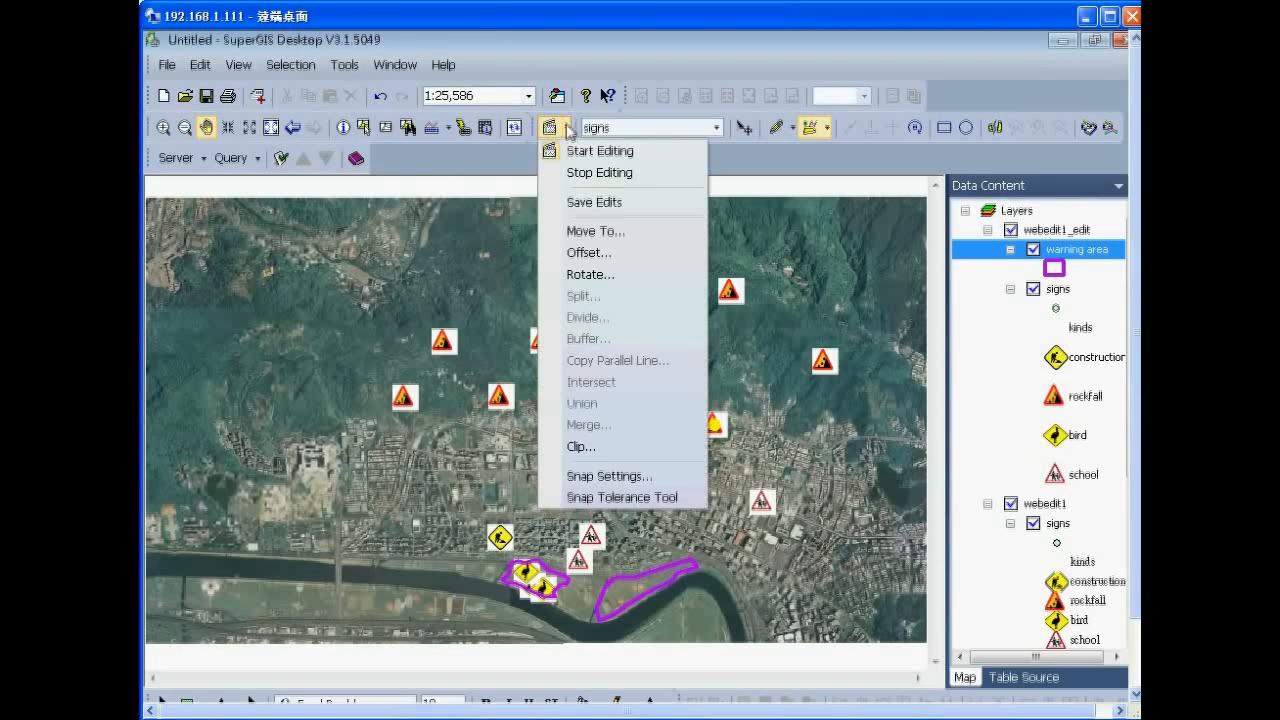
pyautogui.click(576, 174)
pyautogui.click(583, 440)
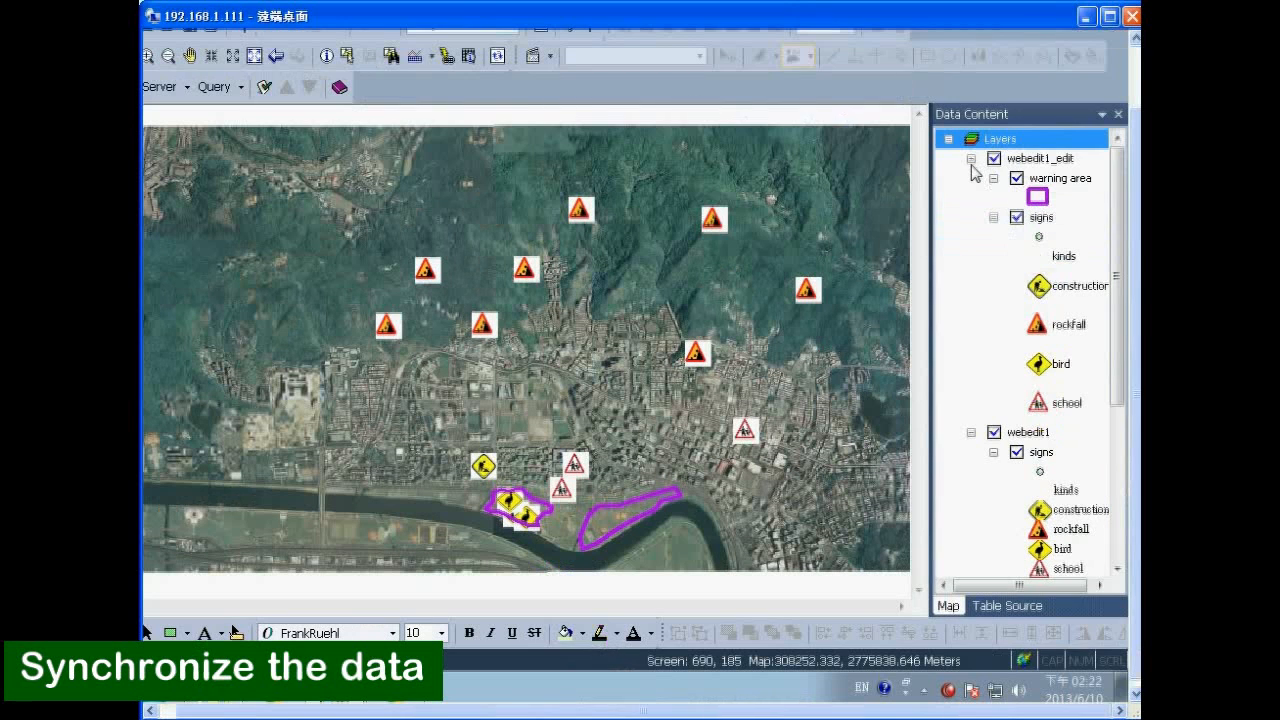
# Collapse webedit1_edit and synchronize the webedit1 layer's edits with SuperGIS Server.
pyautogui.click(970, 158)
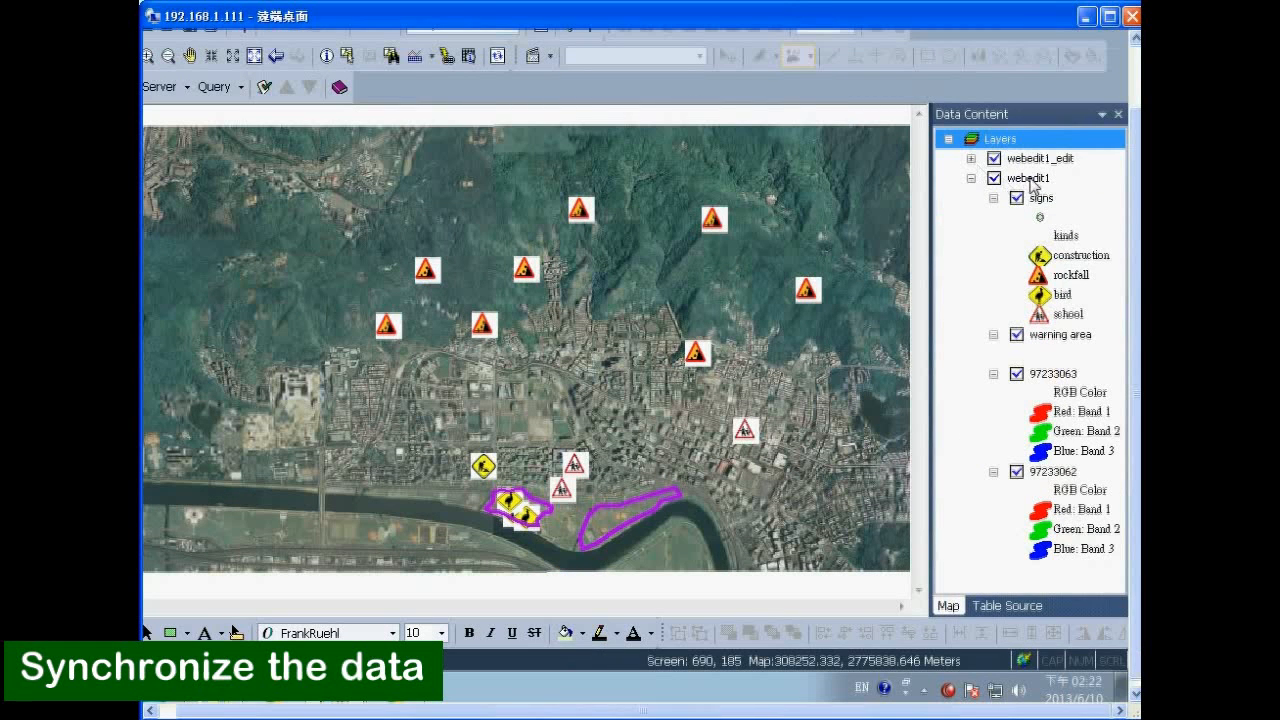
pyautogui.rightClick(1031, 179)
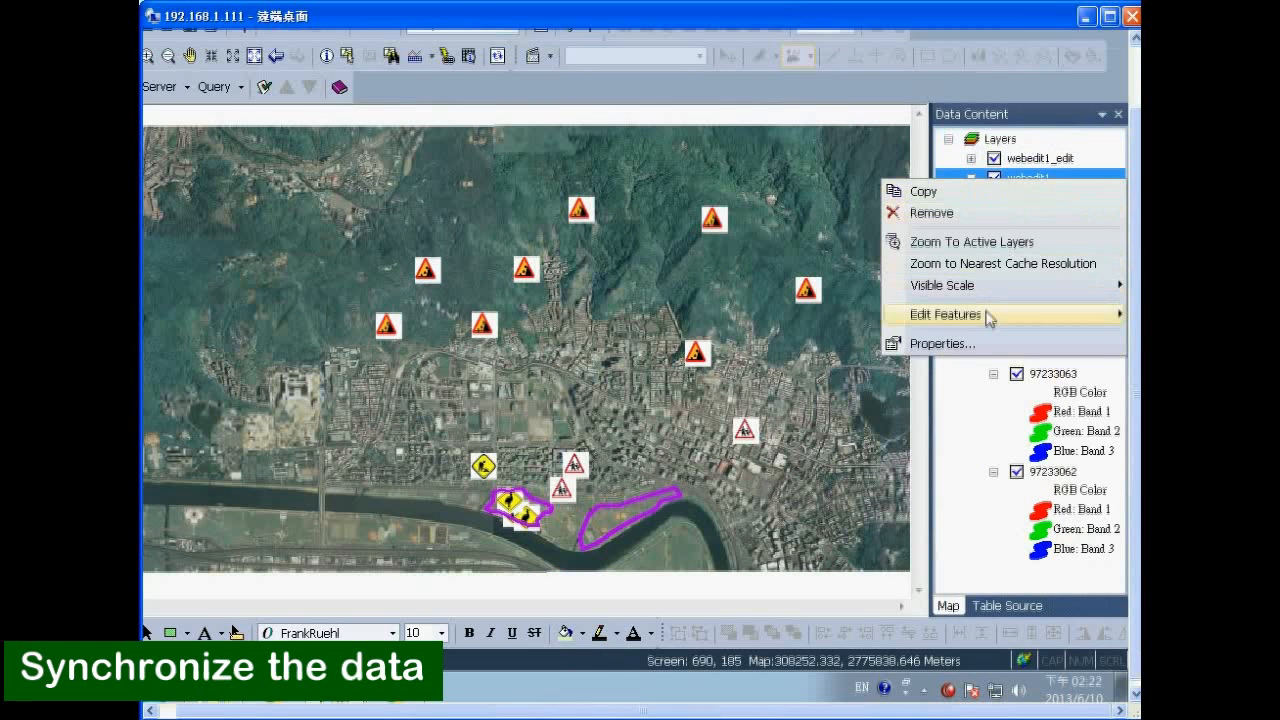
pyautogui.moveTo(986, 320)
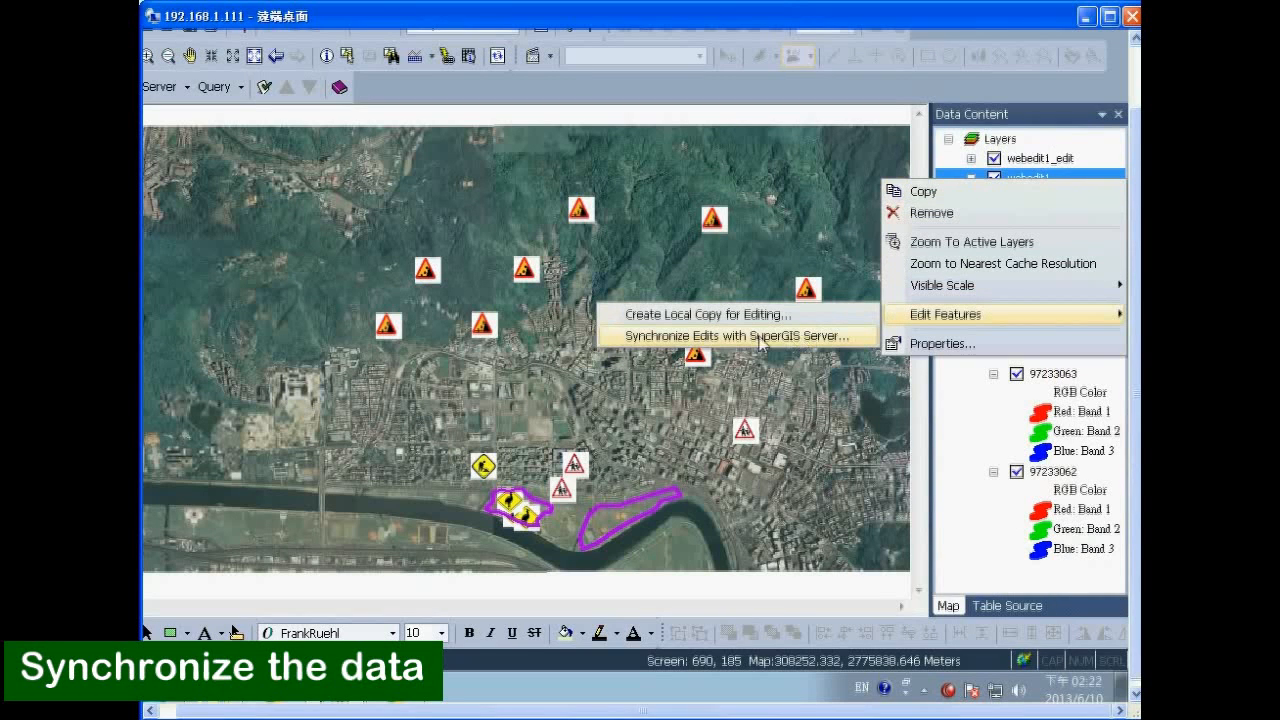
pyautogui.click(694, 337)
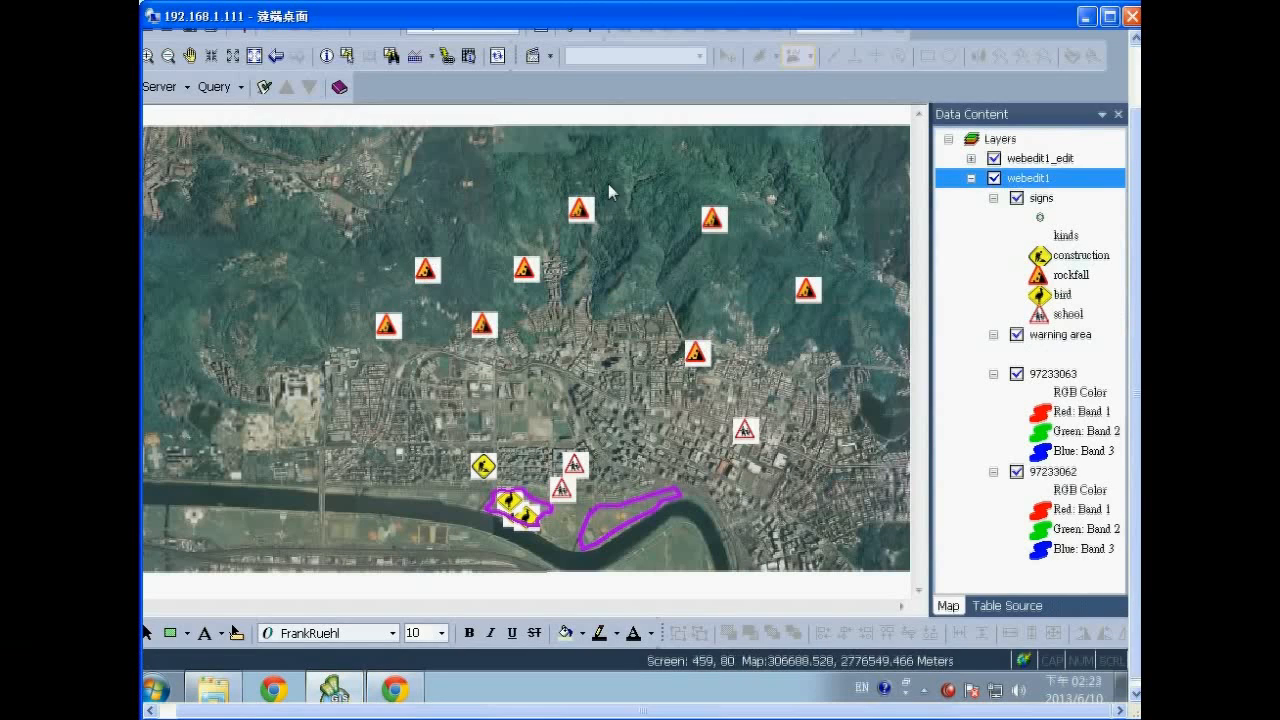
pyautogui.moveTo(1136, 402)
pyautogui.mouseDown()
pyautogui.moveTo(1137, 326)
pyautogui.moveTo(1137, 424)
pyautogui.mouseUp()
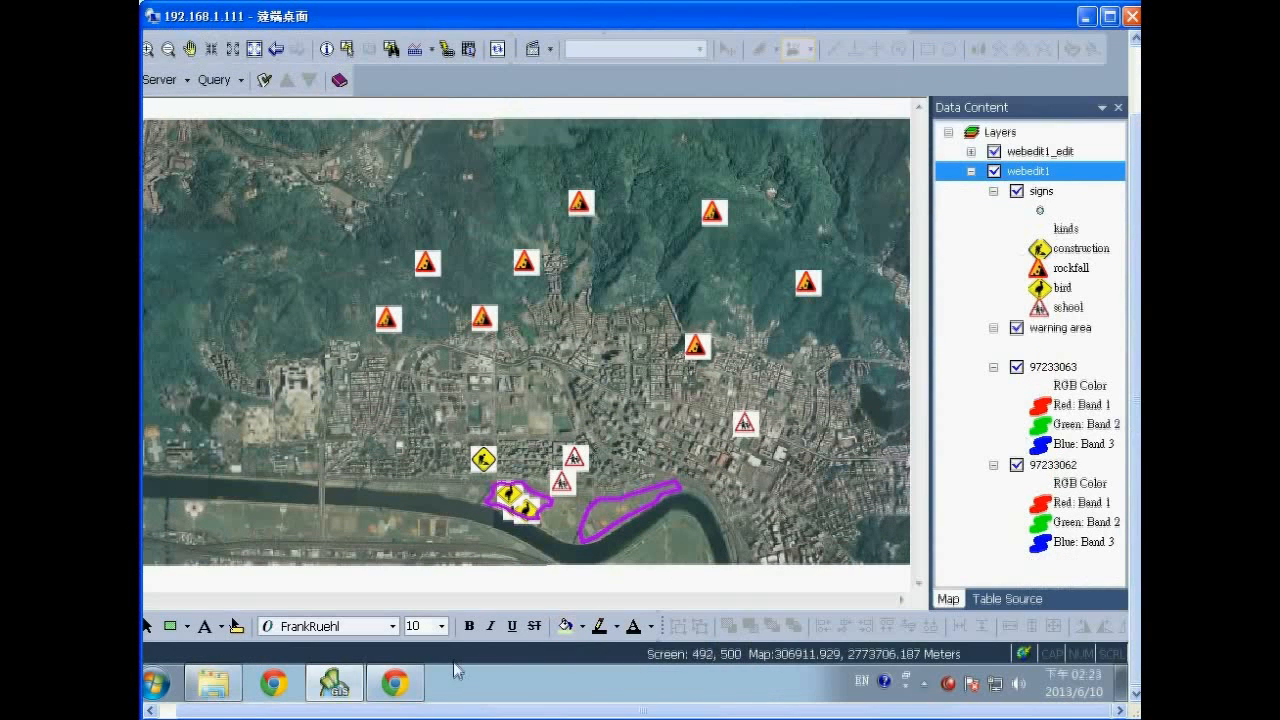
# Zoom the SuperGIS Server Website map out to the mountains' rockfall signs, then return to Desktop.
pyautogui.click(395, 683)
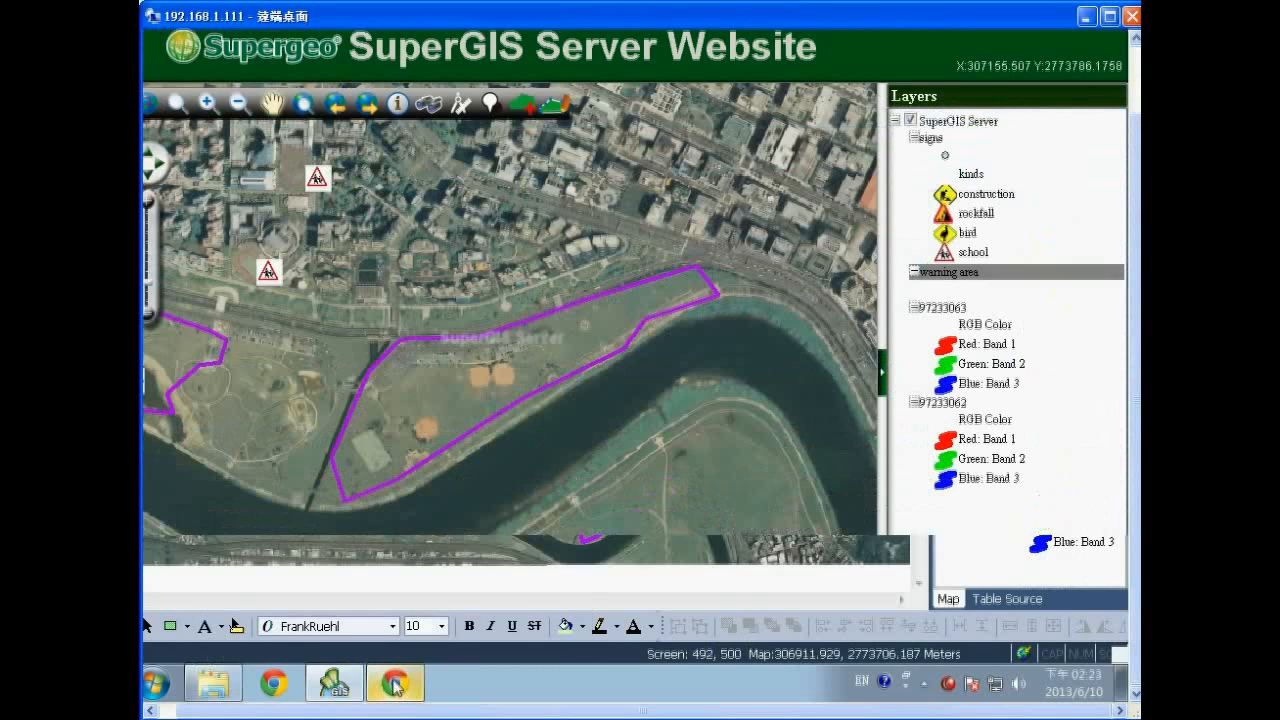
pyautogui.click(303, 103)
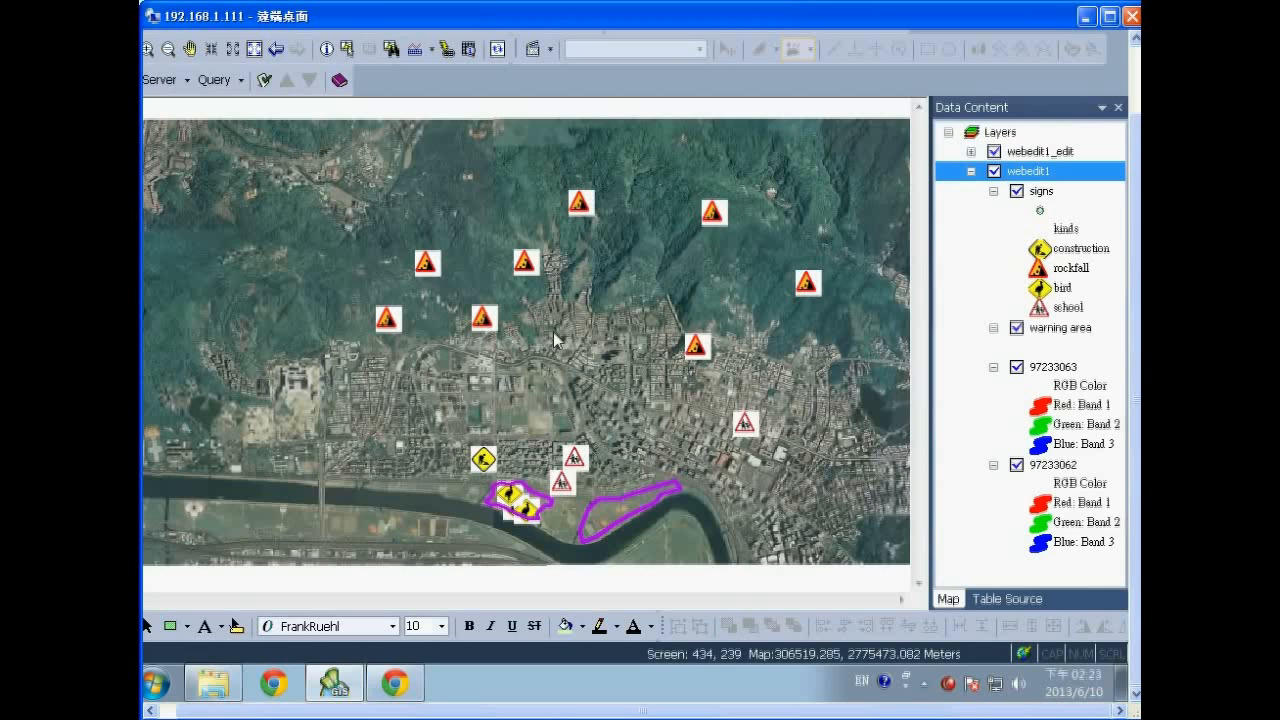
pyautogui.click(400, 688)
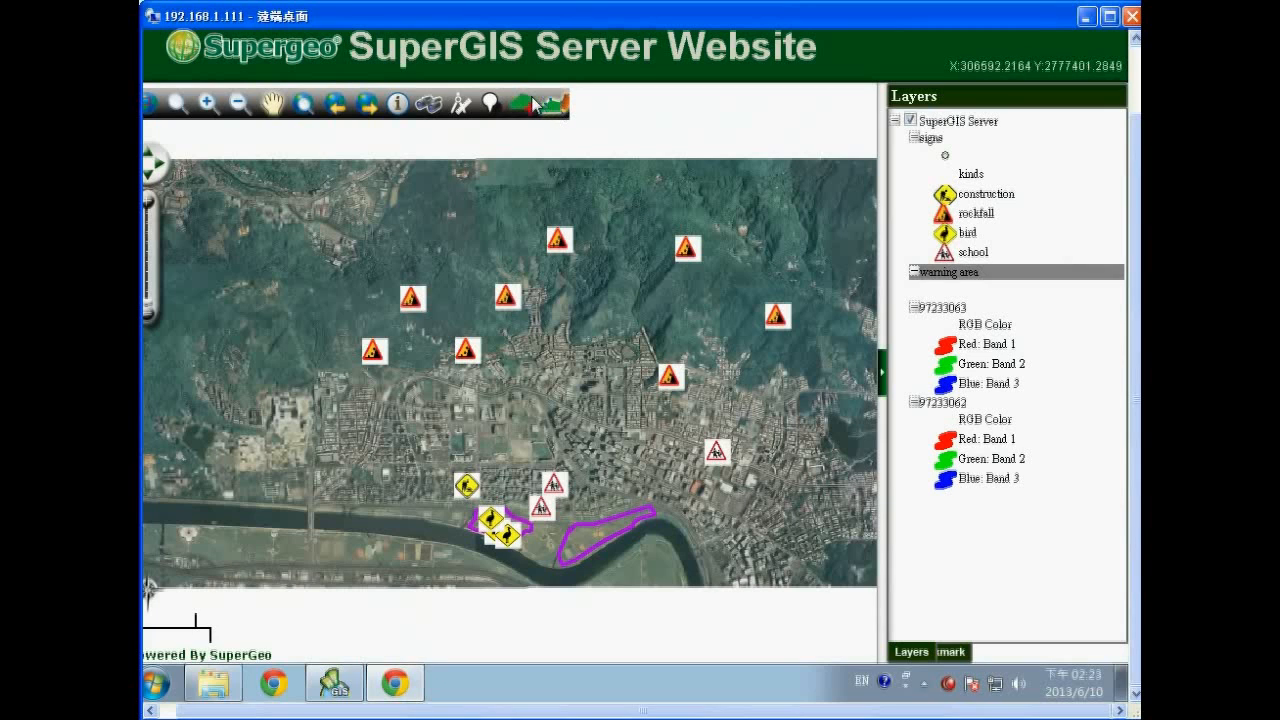
pyautogui.click(338, 684)
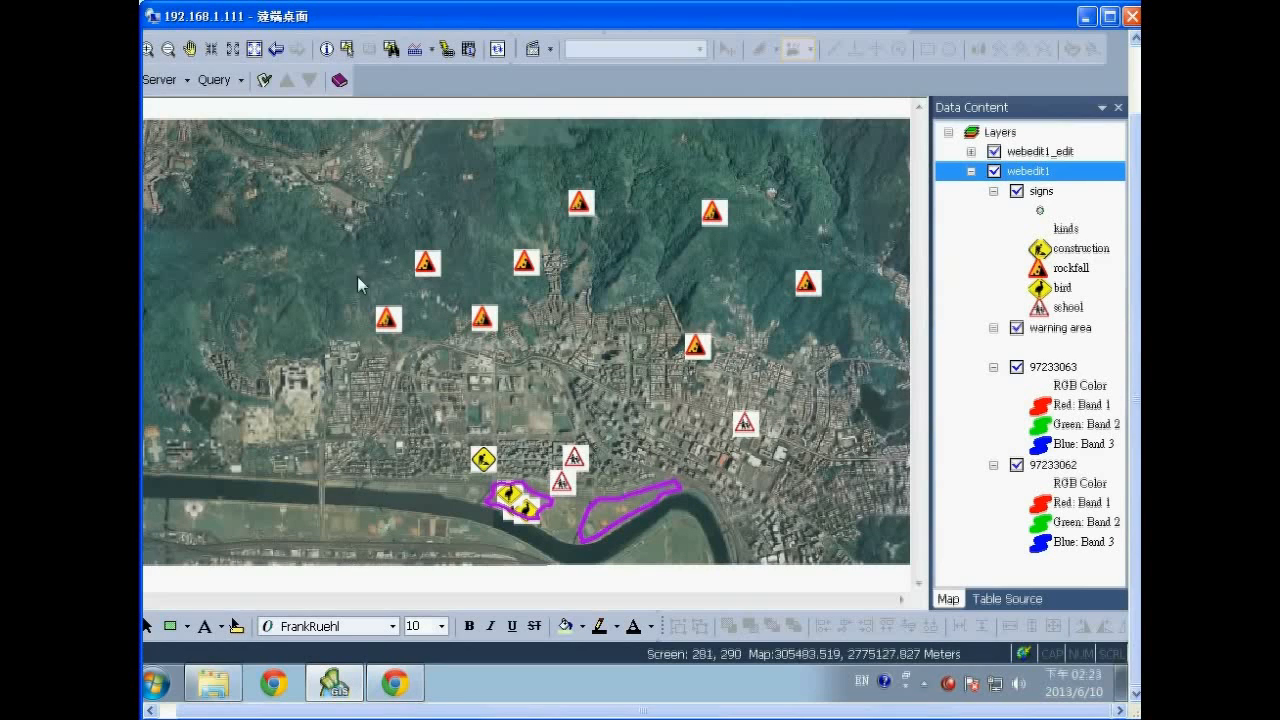
pyautogui.moveTo(1135, 127); pyautogui.dragTo(1135, 78)
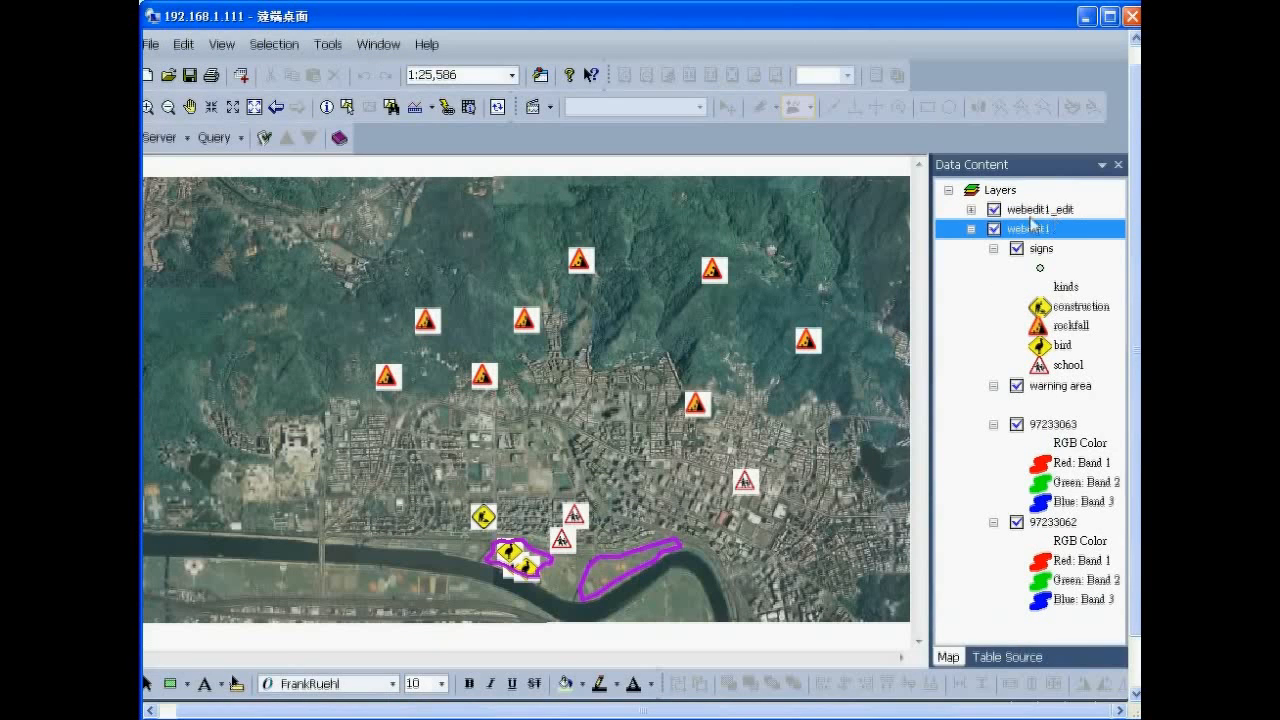
# Expand webedit1_edit to list its warning area and signs sublayers, viewing webedit1's Edit Features menu.
pyautogui.click(972, 210)
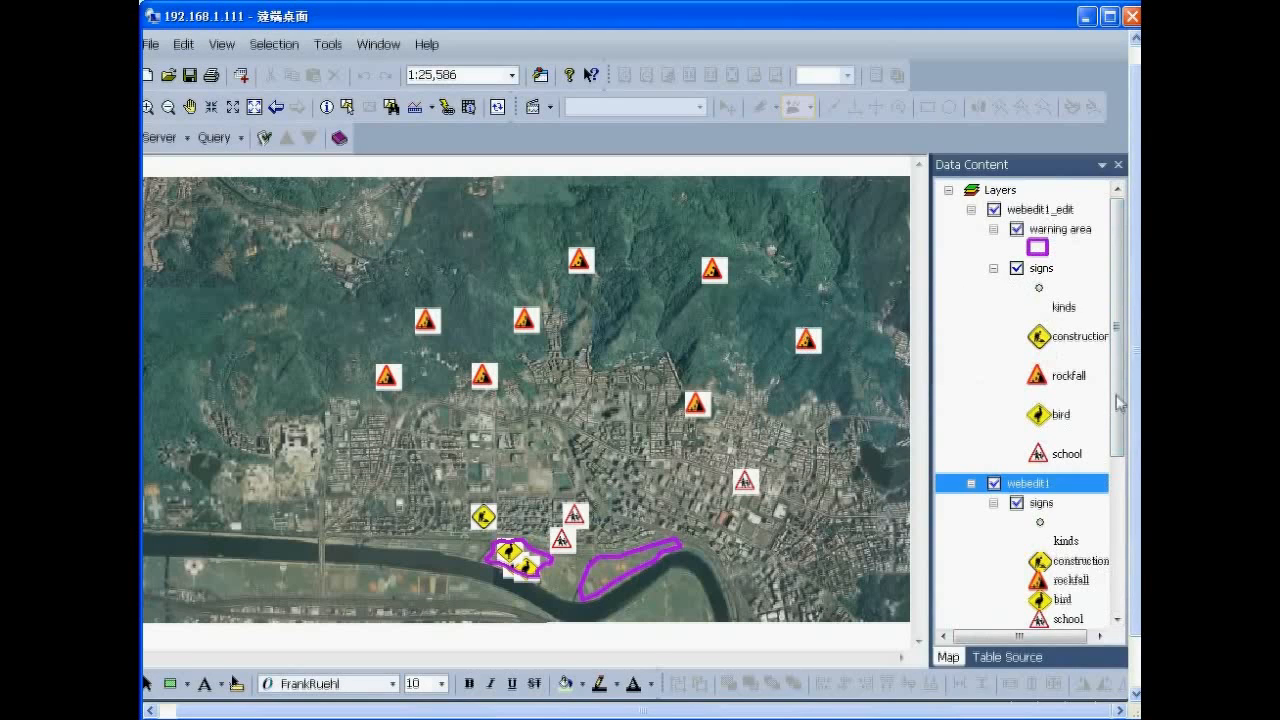
pyautogui.scroll(-3, 1118, 405)
pyautogui.rightClick(1022, 390)
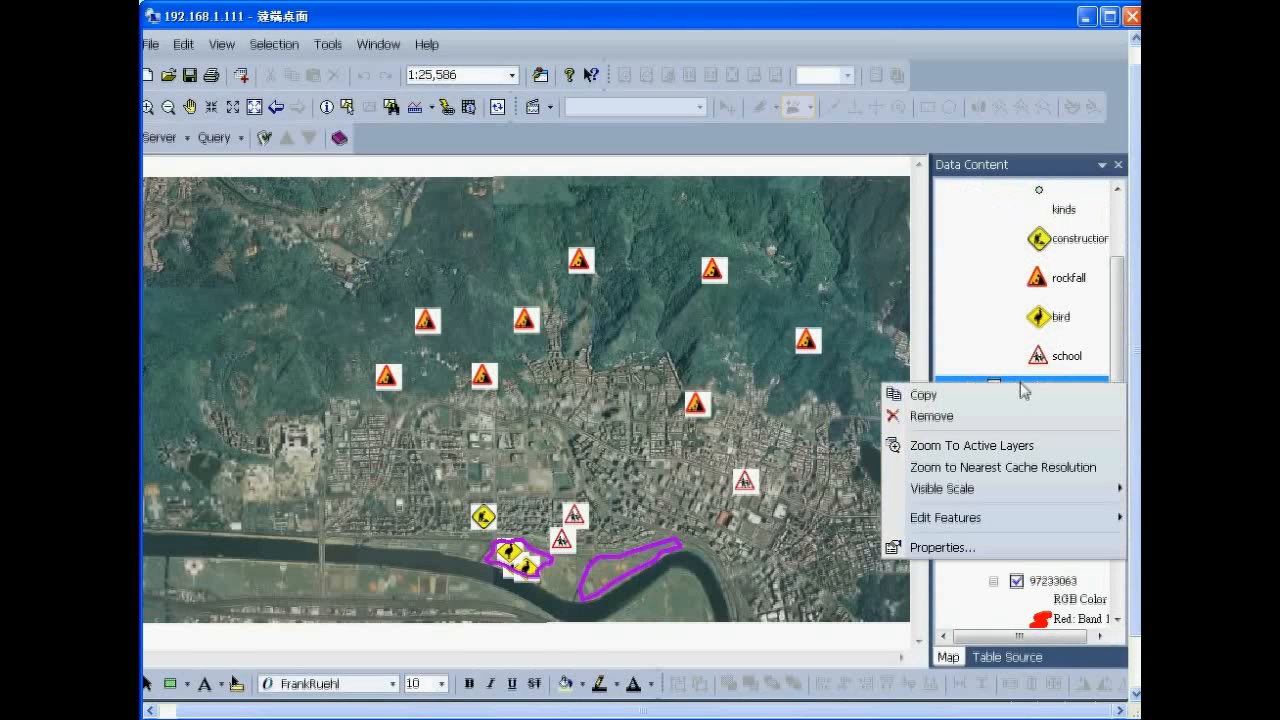
pyautogui.moveTo(940, 519)
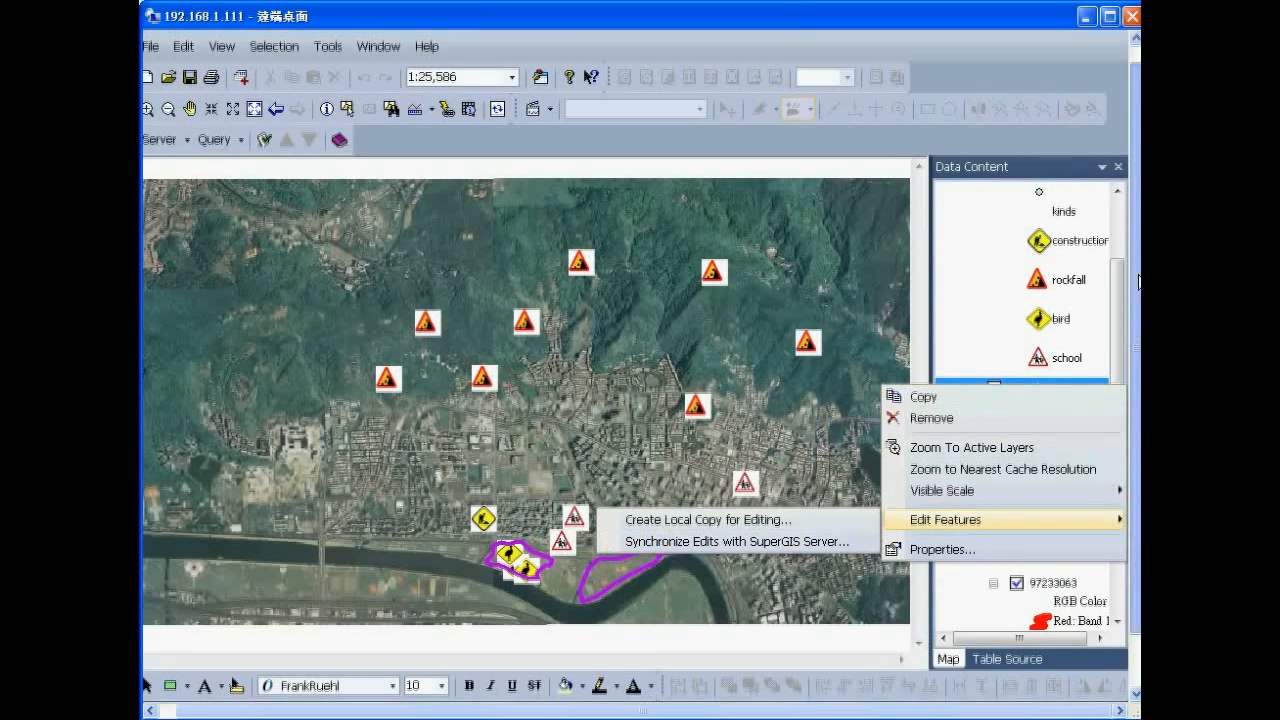
pyautogui.moveTo(1137, 283); pyautogui.dragTo(1137, 268)
pyautogui.click(995, 146)
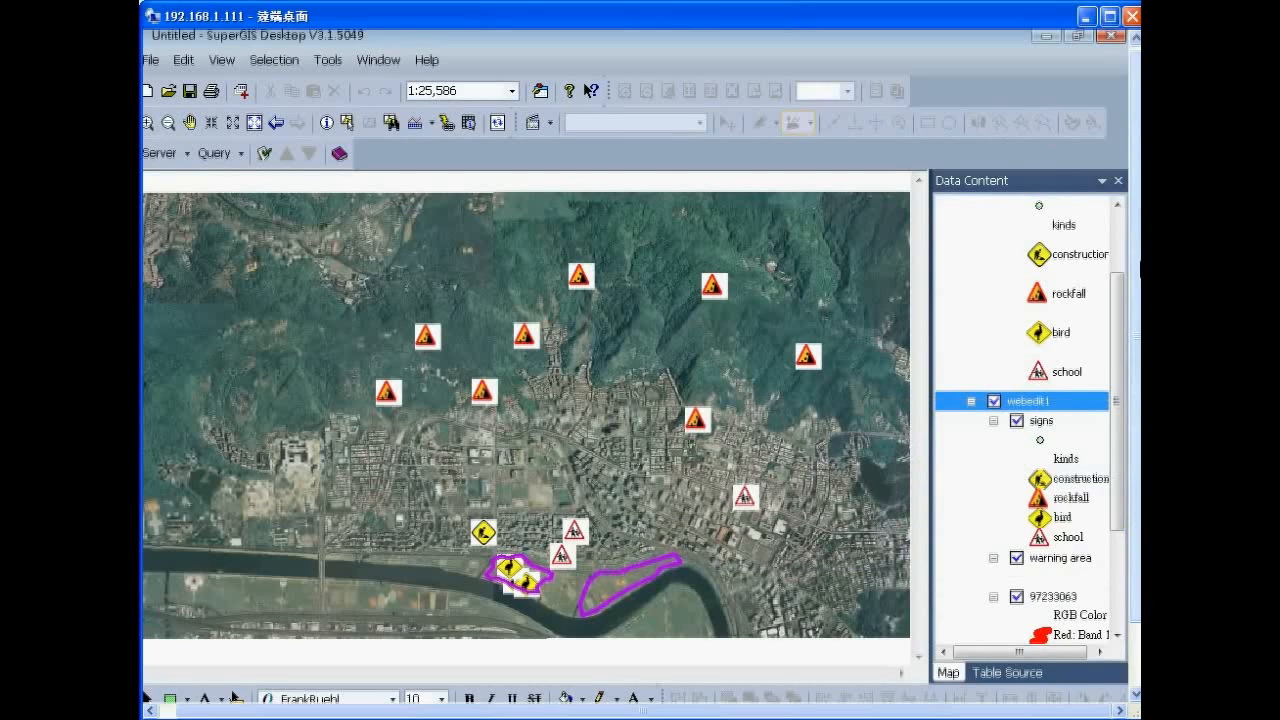
pyautogui.scroll(3, 1117, 317)
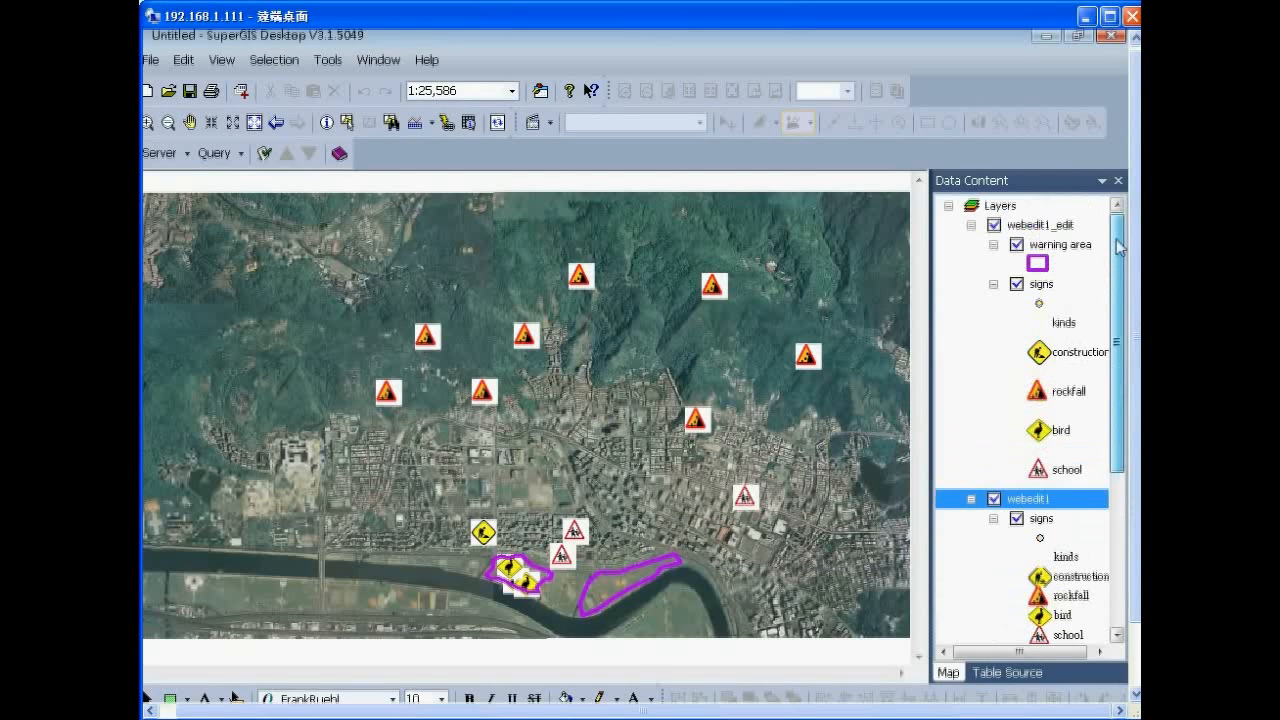